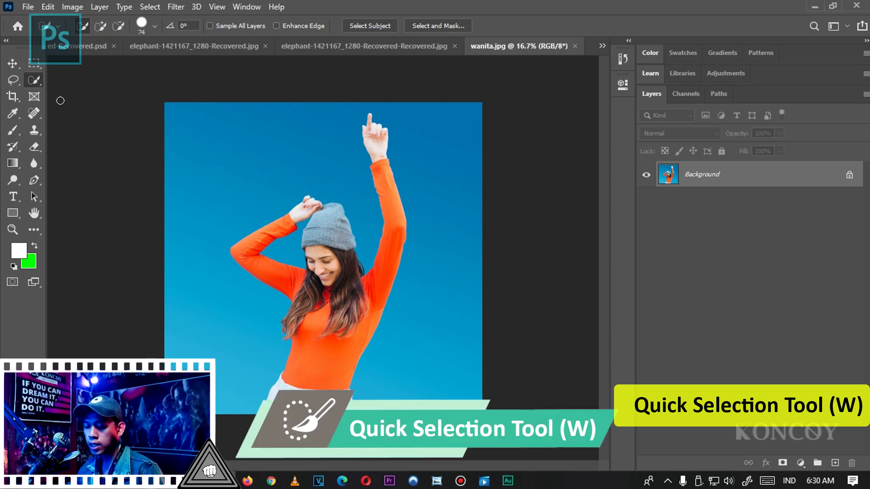
Switch to the Quick Selection Tool and set its brush size to 138 px
right_click(29, 82)
left_click(91, 92)
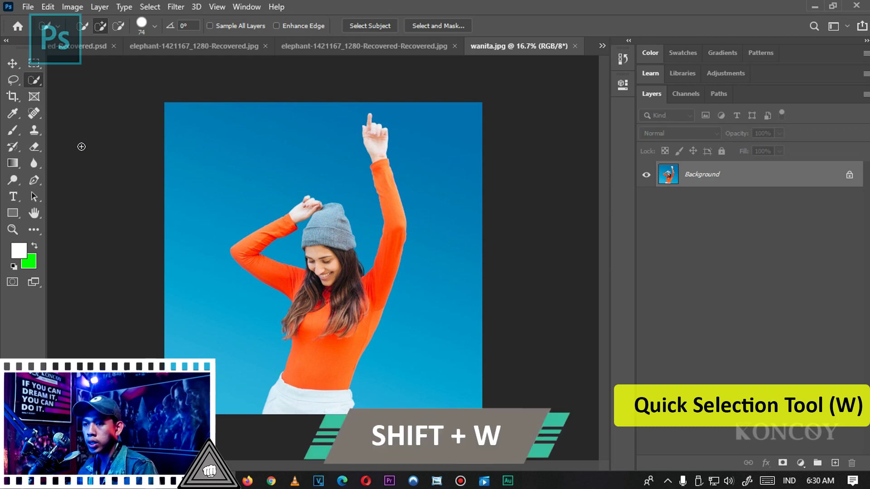
key("shift+w")
key("shift+w")
key("shift+w")
key("shift+w")
key("shift+w")
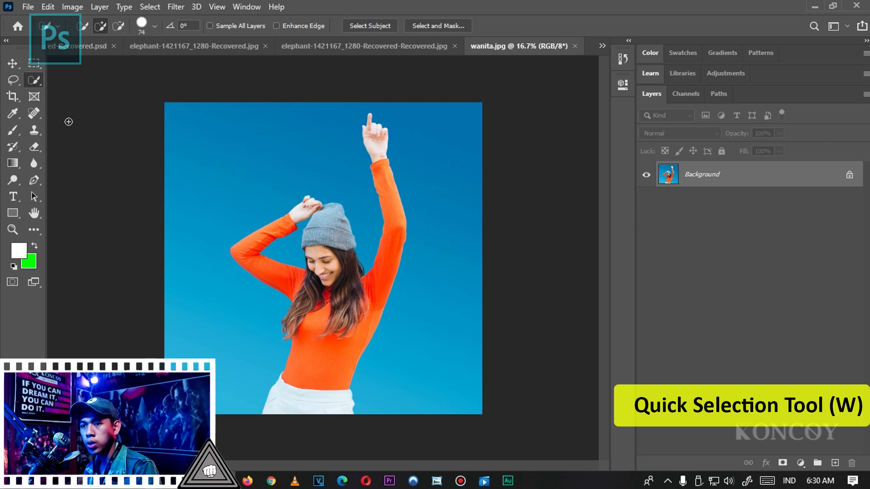
right_click(36, 76)
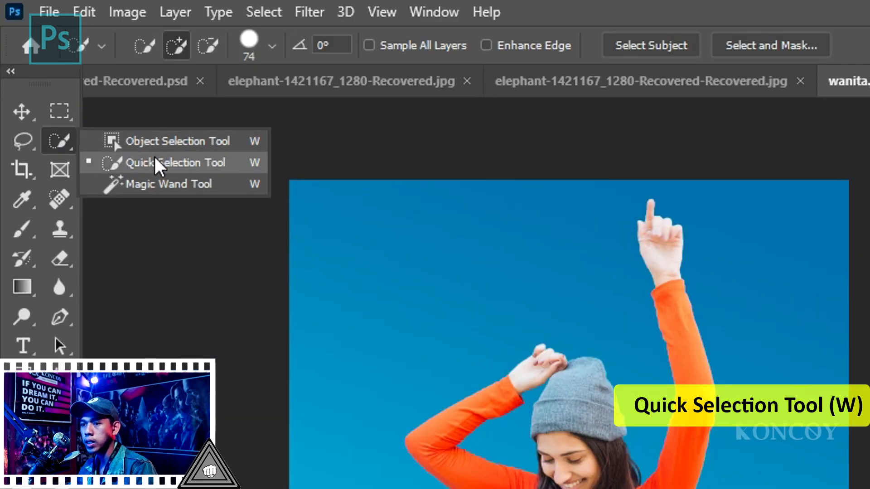
left_click(170, 163)
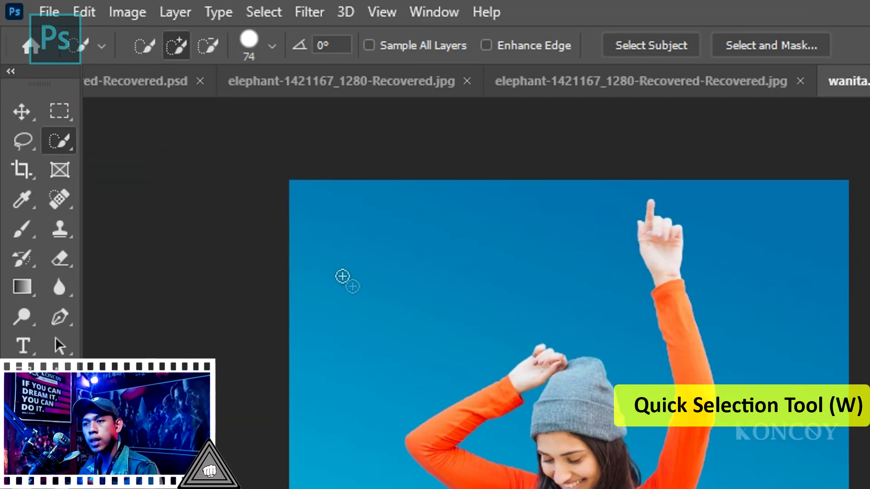
left_click(271, 45)
left_click(257, 111)
left_click_drag(257, 111, 272, 111)
Paint over the blue sky on both sides of the woman to select it
left_click_drag(454, 264, 427, 287)
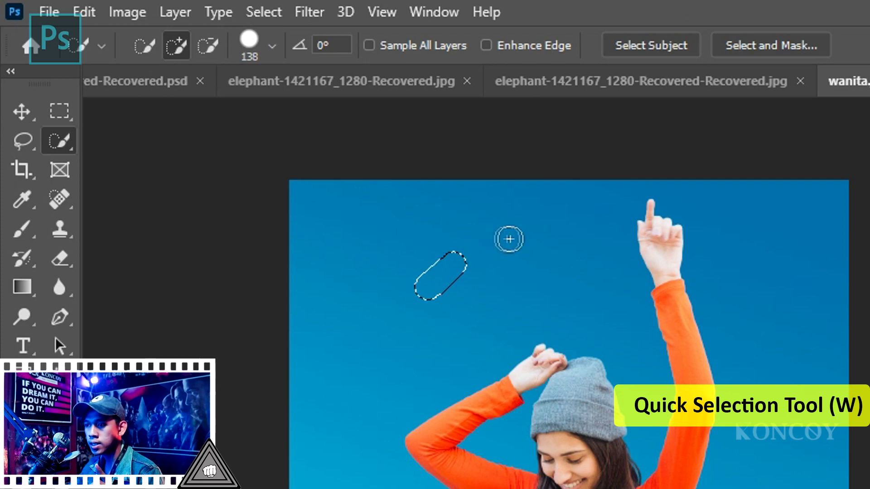
mouse_move(502, 239)
left_mouse_down()
mouse_move(442, 287)
mouse_move(388, 409)
left_mouse_up()
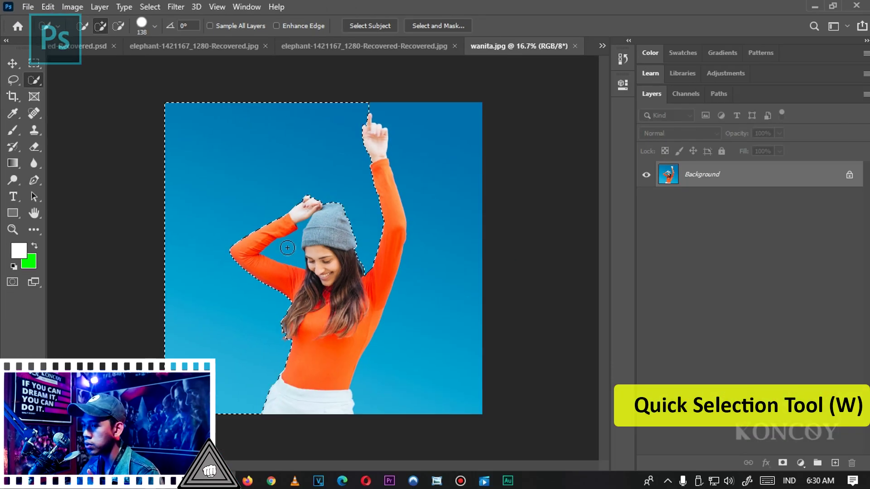
left_click_drag(431, 292, 401, 262)
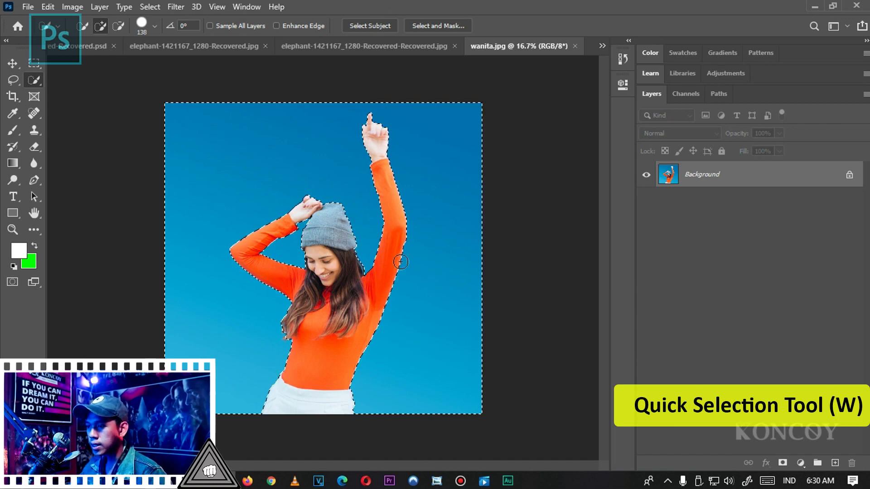
Unlock the Background layer into Layer 0, delete the selected sky, and deselect
left_click(849, 177)
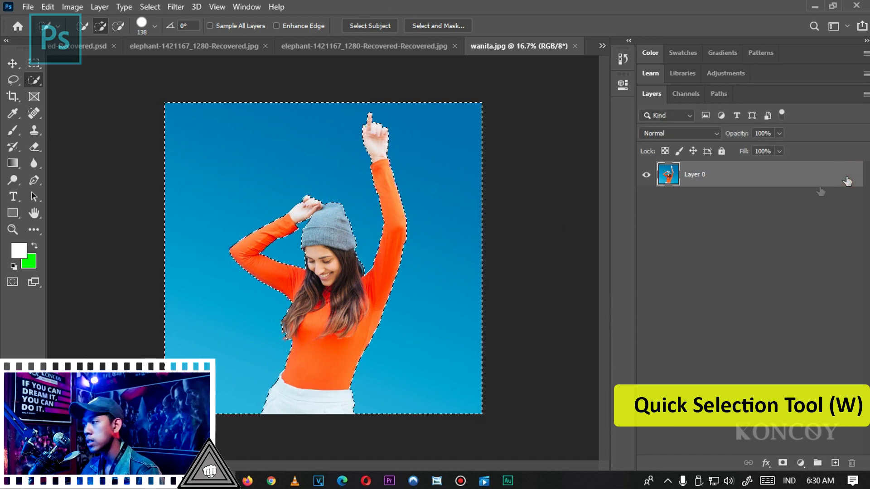
double_click(680, 227)
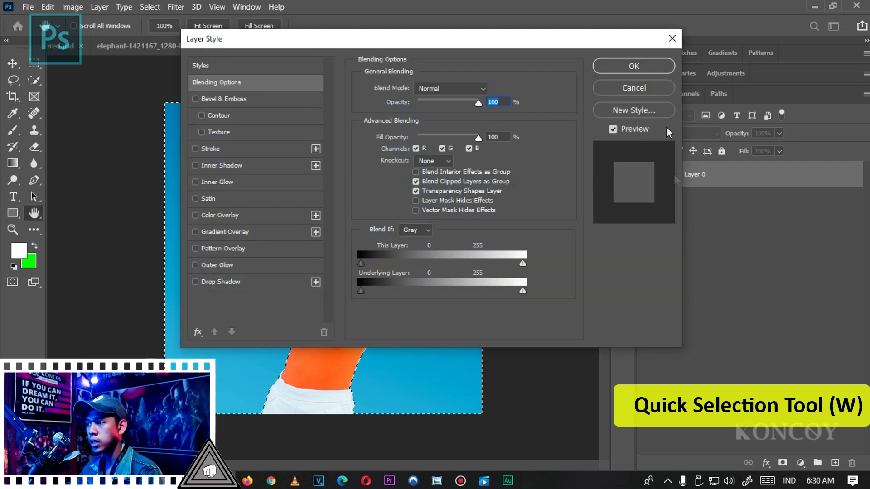
key("Escape")
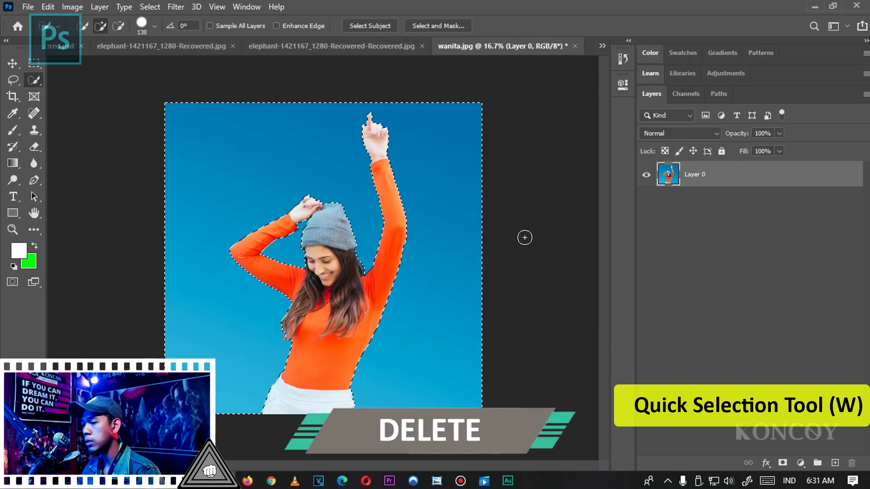
key("Delete")
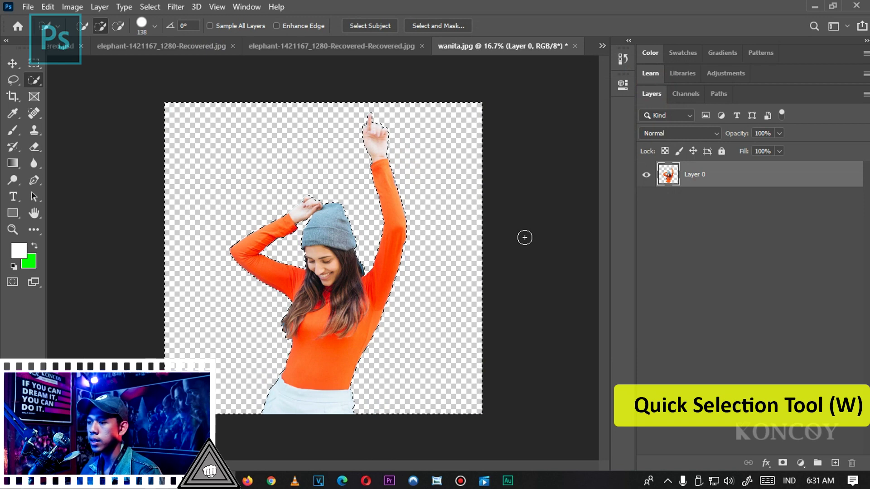
key("ctrl+d")
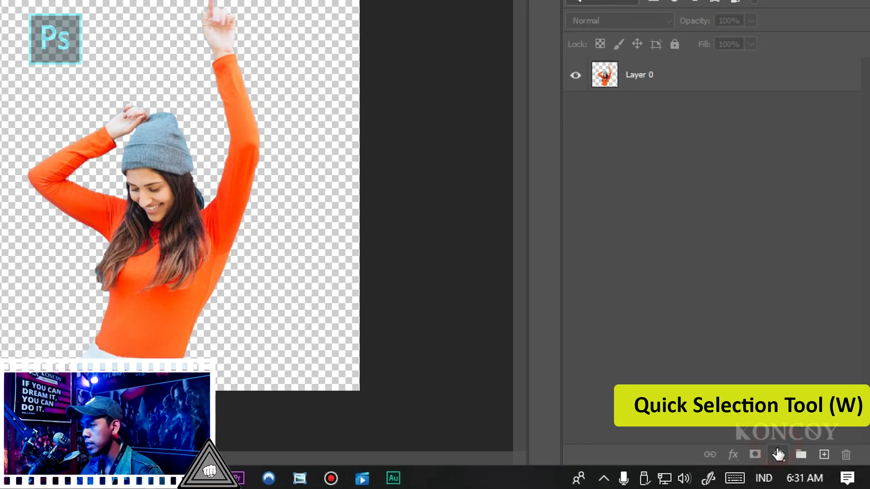
left_click(801, 463)
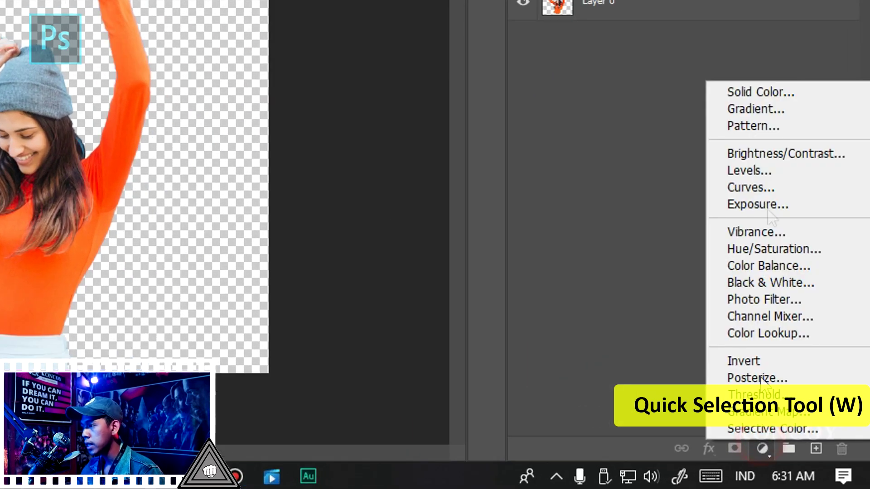
Add a red (ff0000) solid colour fill layer and move it below Layer 0
left_click(773, 95)
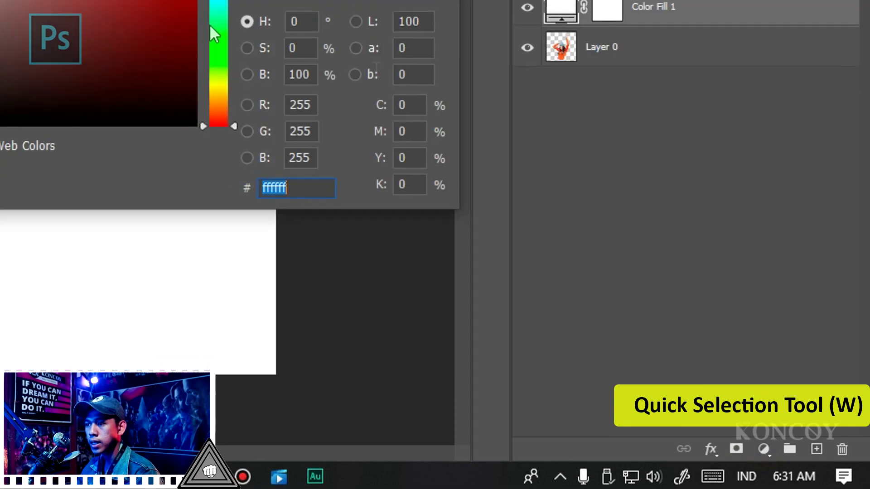
type("ff0000")
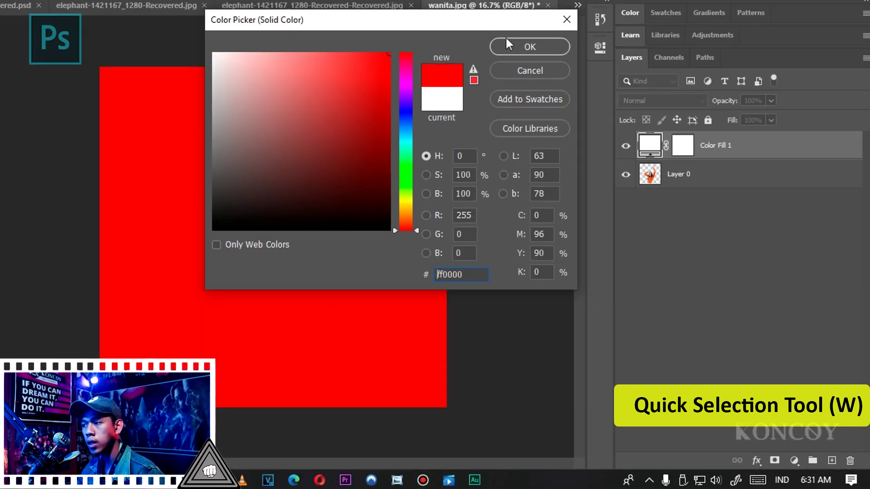
left_click(510, 45)
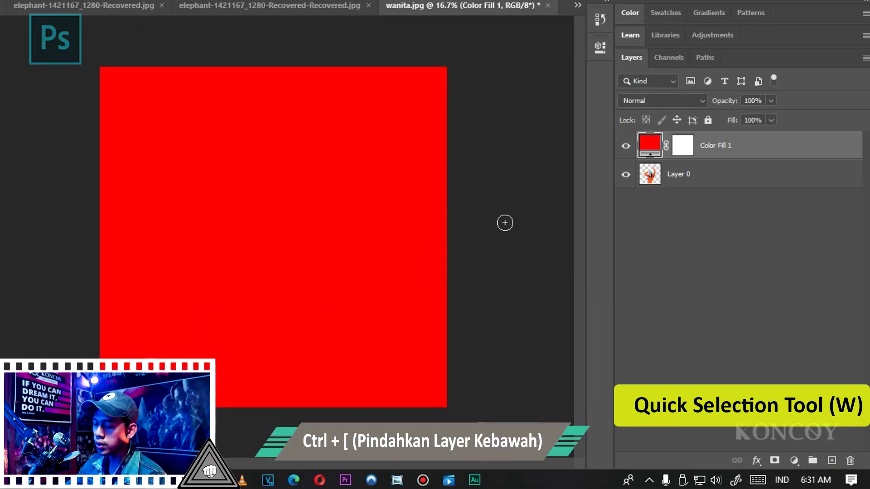
key("ctrl+bracketleft")
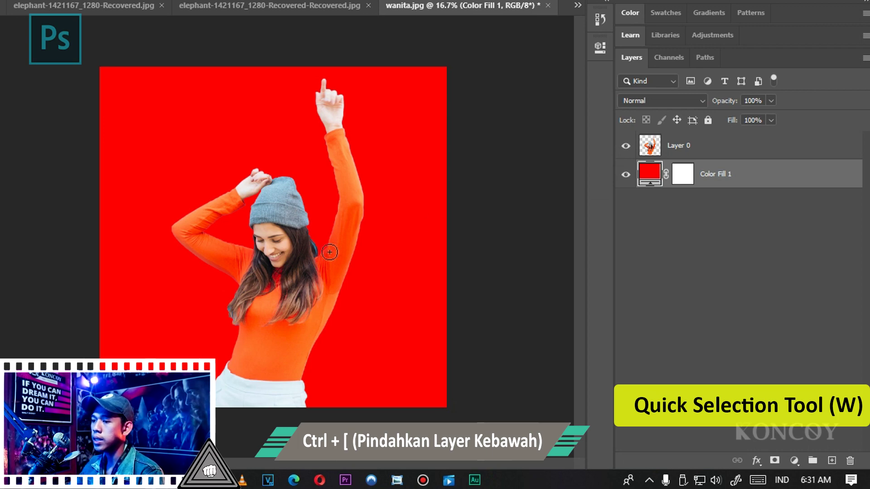
scroll(329, 252, "up", 1)
Recolour the fill layer through blue and green to bright orange
double_click(643, 179)
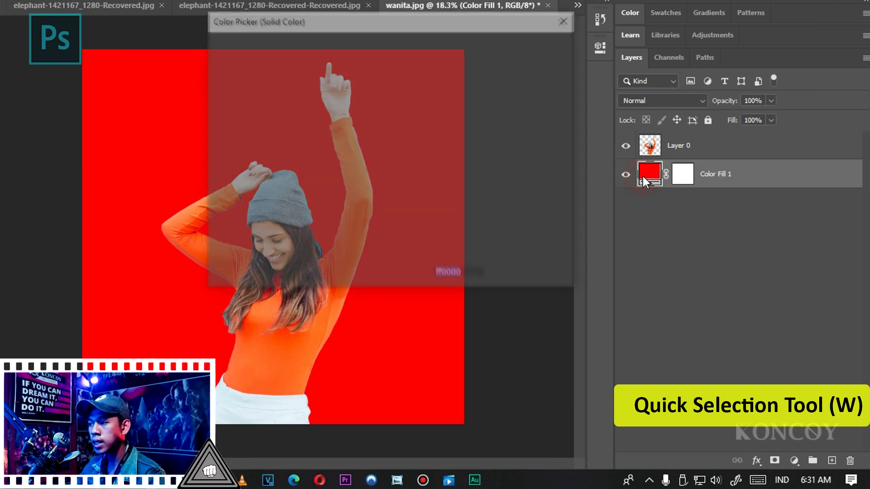
left_click(370, 131)
left_click(405, 131)
left_click_drag(344, 105, 339, 47)
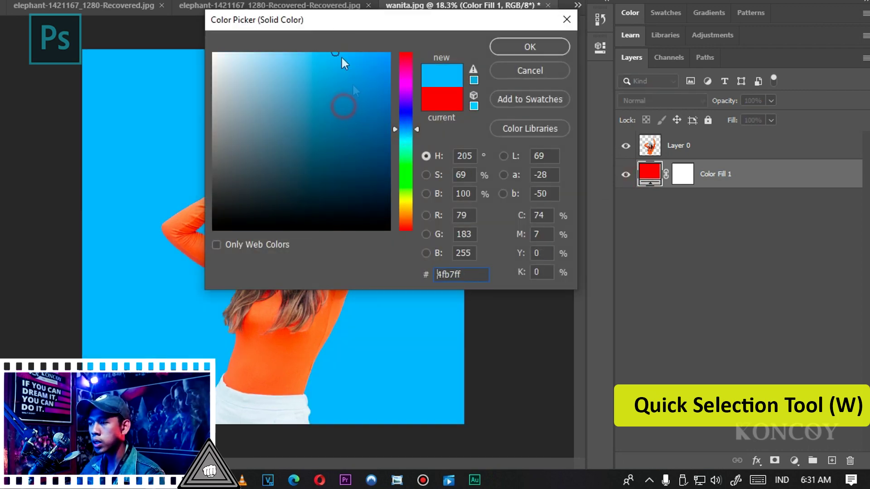
left_click(406, 169)
left_click_drag(358, 117, 372, 153)
left_click(405, 209)
left_click(365, 68)
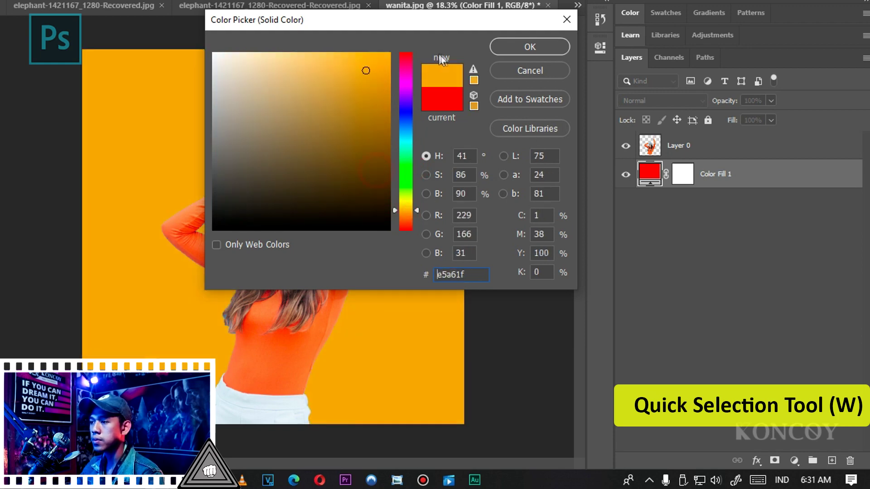
left_click(555, 46)
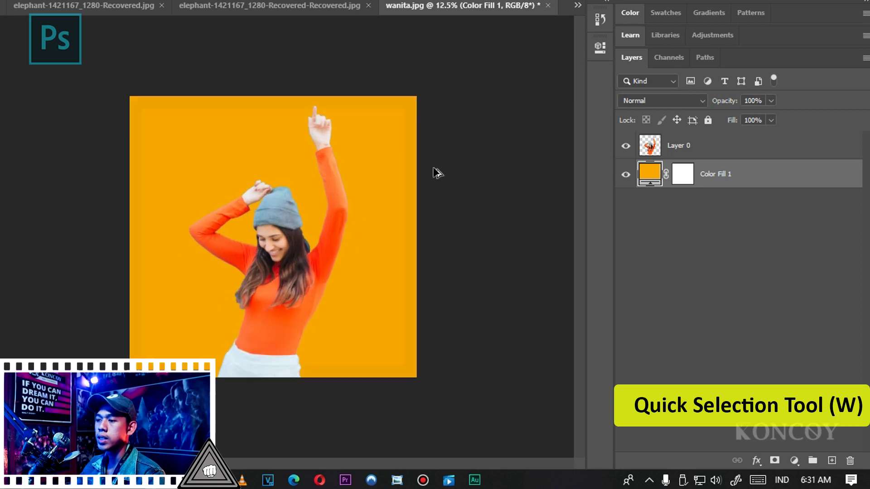
scroll(435, 163, "up", 1)
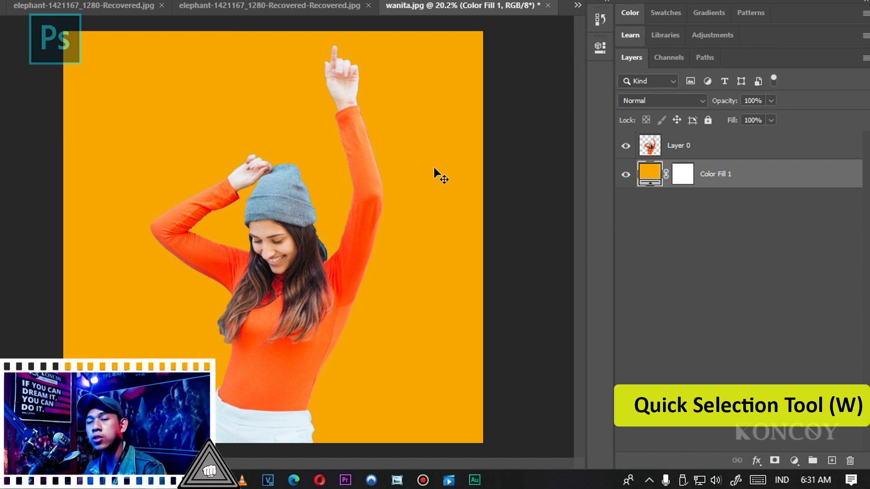
key("ctrl+z")
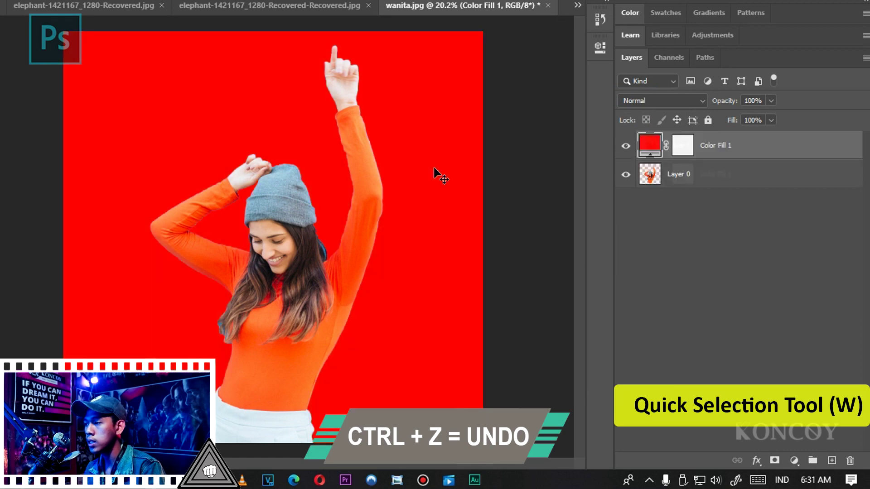
Undo back to the selected sky and set the background colour to deep blue
key("ctrl+z")
key("ctrl+z")
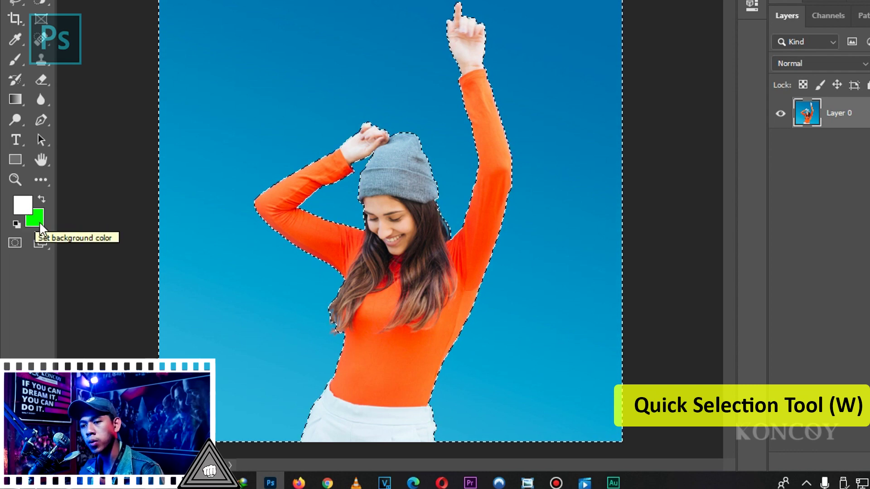
left_click(35, 218)
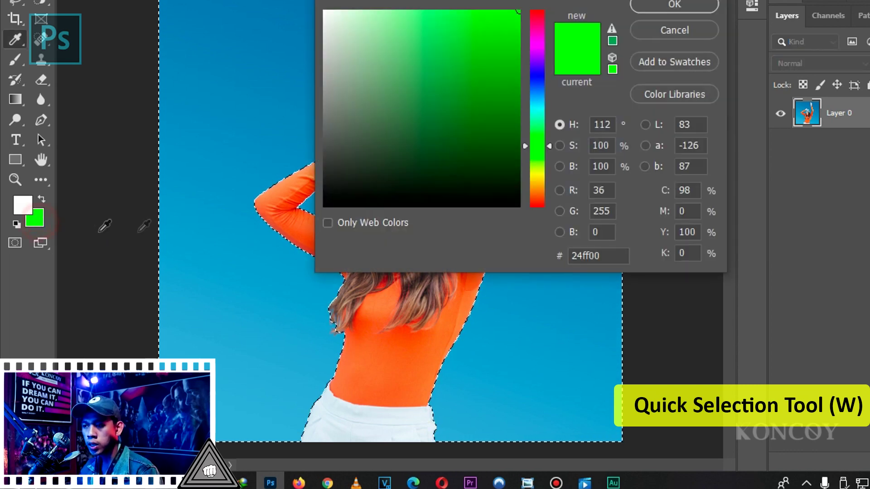
left_click(537, 78)
left_click(506, 52)
left_click(672, 5)
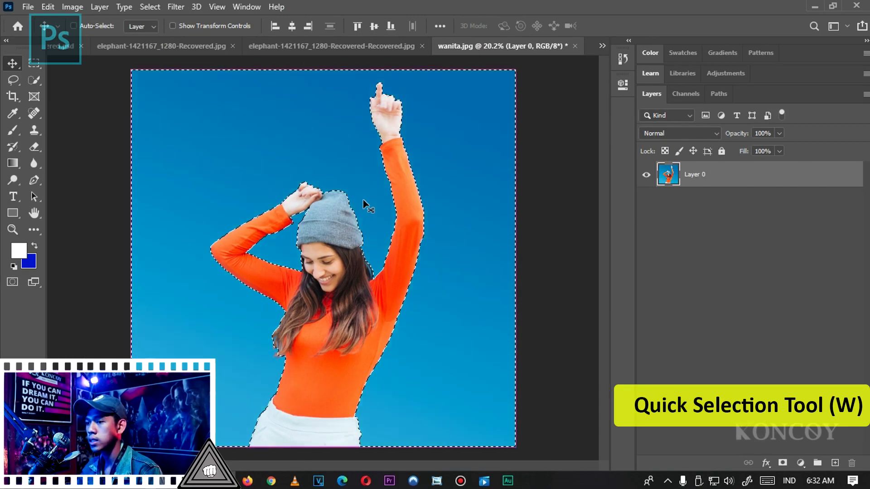
Fill the selected sky with the deep blue background colour and deselect
key("ctrl+Delete")
key("ctrl+d")
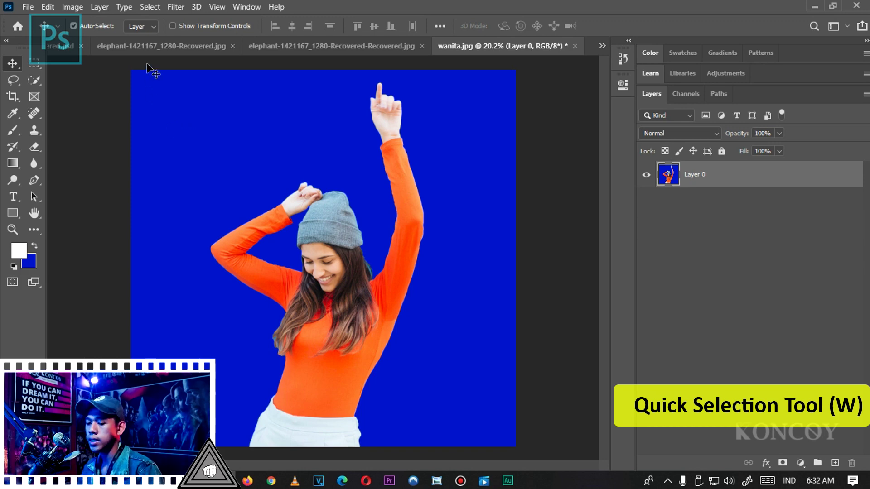
key("w")
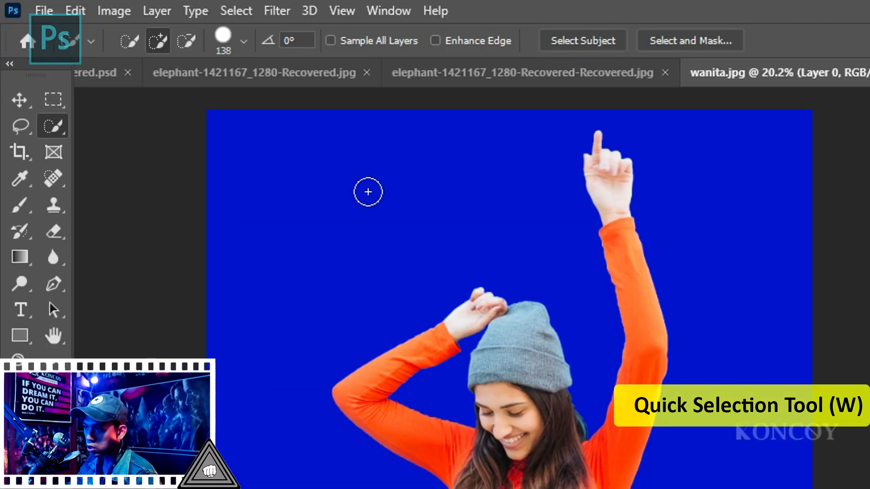
Select all the blue background, subtract near the arm and hat, and view it in Quick Mask
left_click(285, 119)
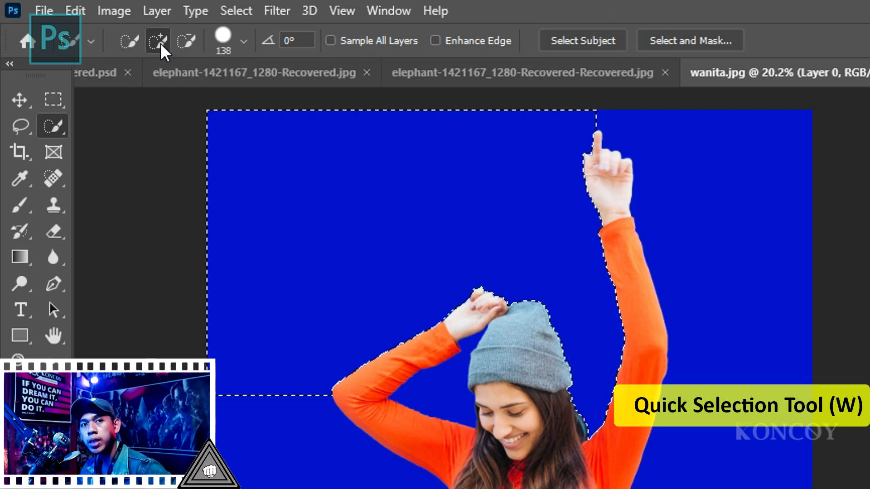
left_click(264, 450)
left_click(698, 369)
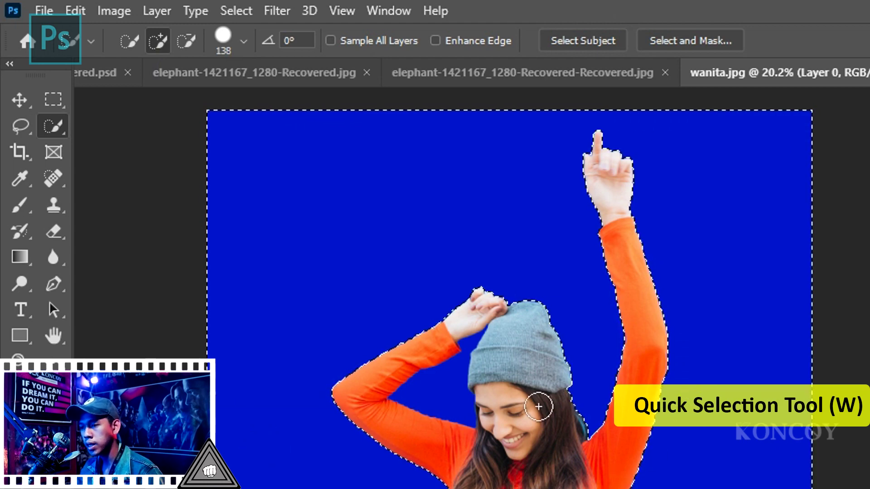
left_click(186, 39)
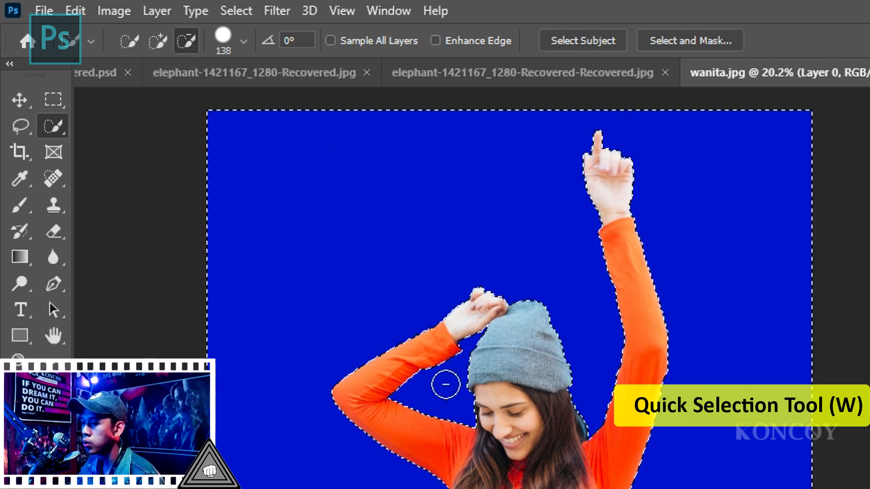
mouse_move(444, 383)
left_mouse_down()
mouse_move(452, 396)
mouse_move(432, 396)
left_mouse_up()
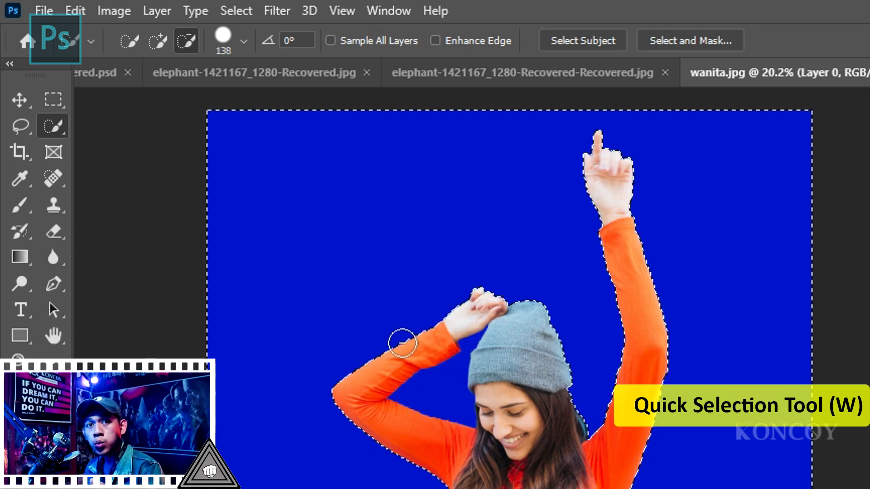
key("q")
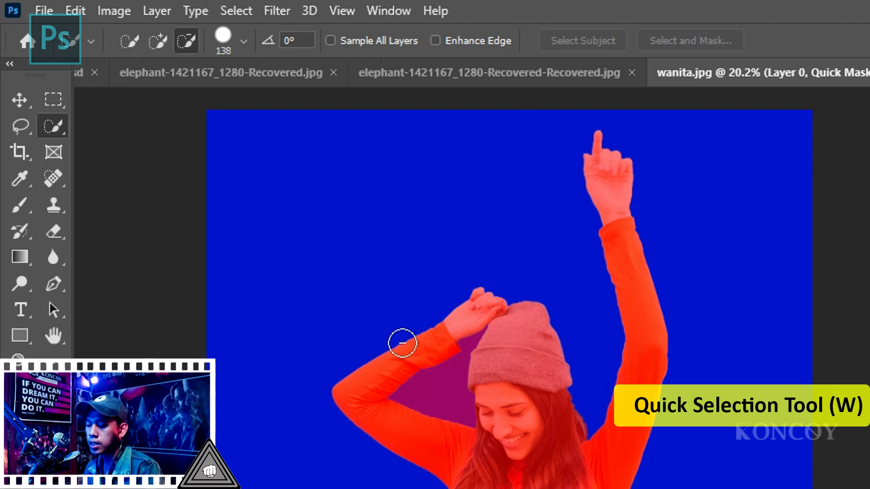
Exit Quick Mask, delete the blue background, then undo the deletion and deselect
key("q")
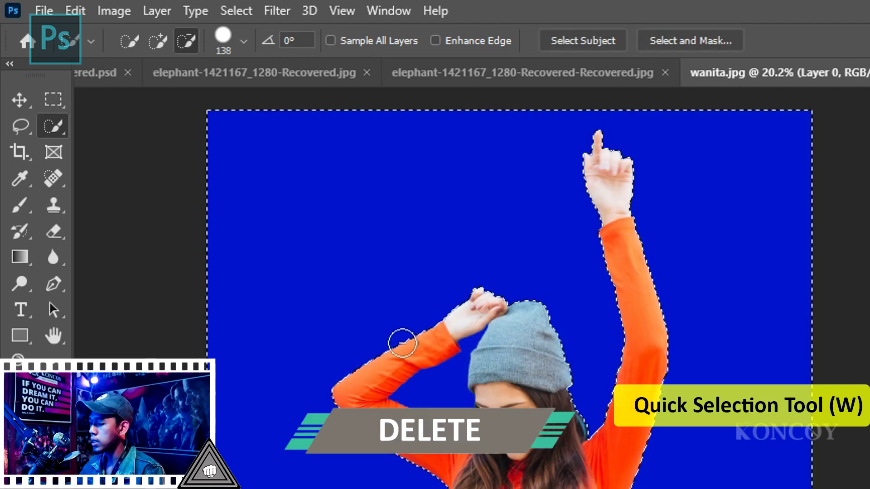
key("Delete")
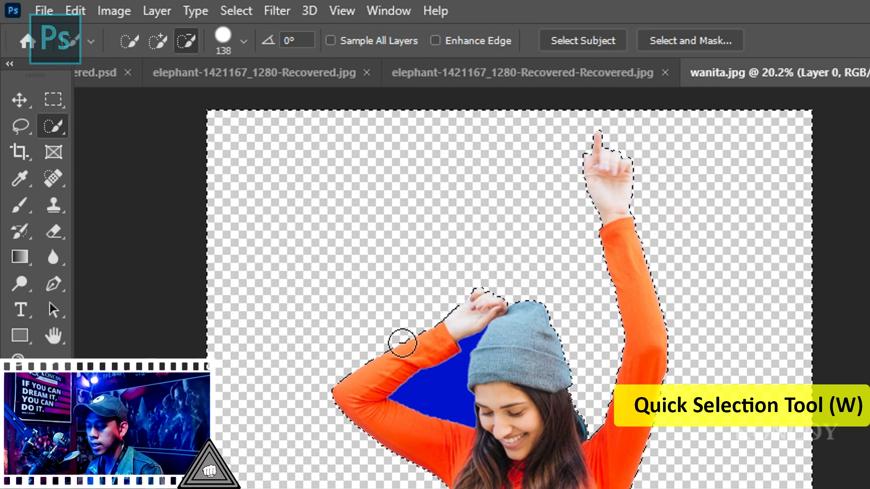
key("ctrl+z")
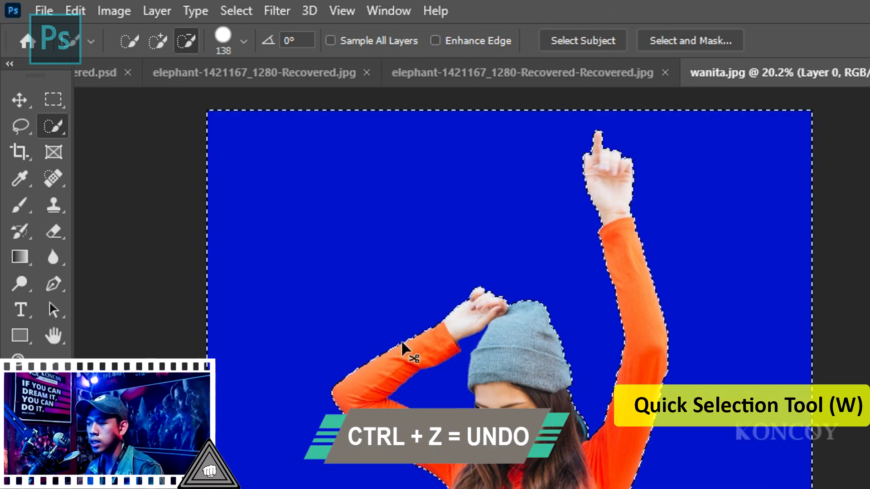
key("ctrl+d")
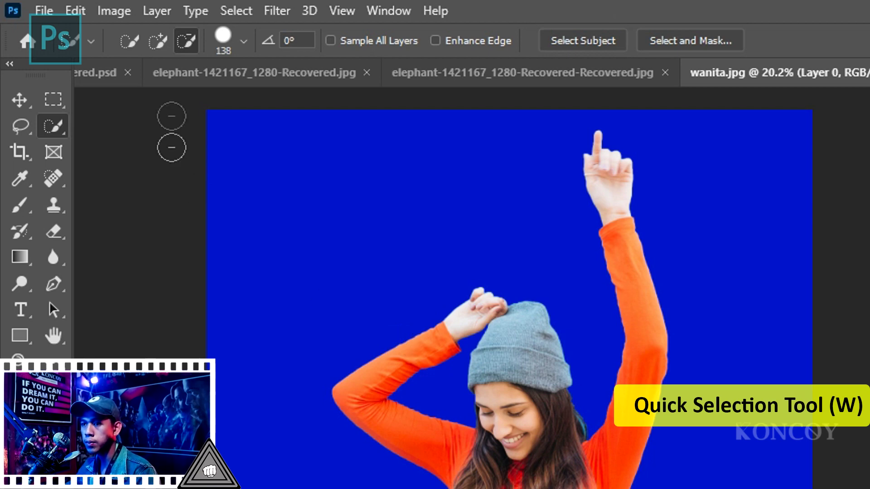
Select the blue background, then Alt-paint to remove most of it from the selection
left_click(379, 210)
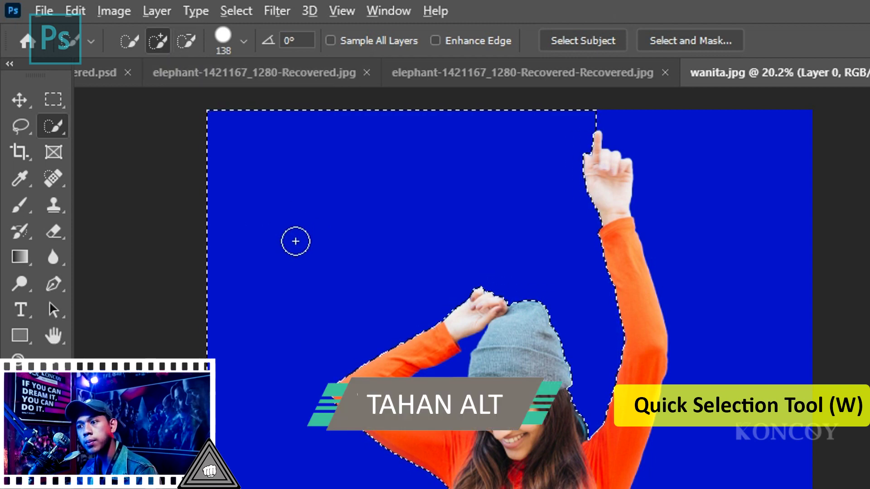
key("alt")
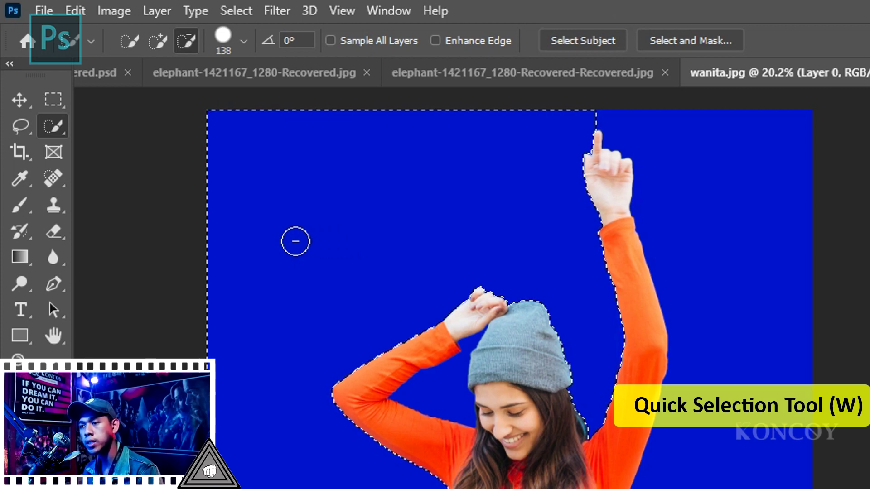
left_click_drag(295, 241, 305, 305)
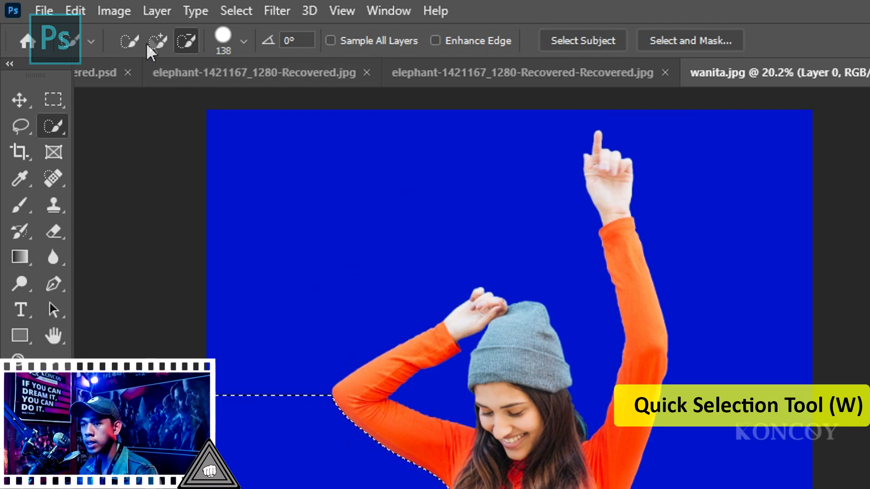
key("alt")
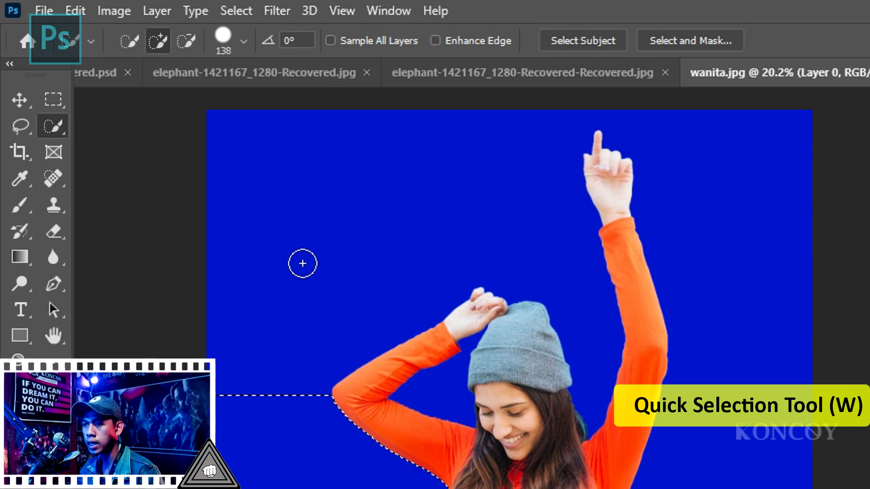
left_click(244, 42)
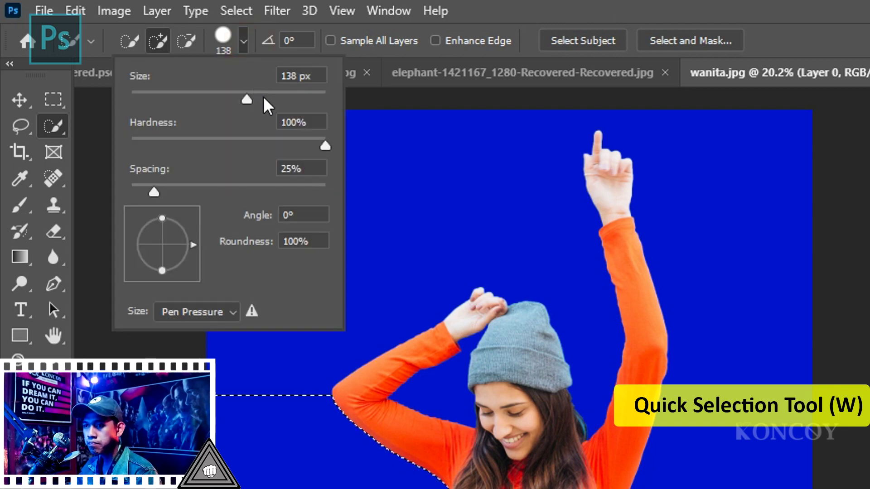
Raise the selection brush size from 194 px to 803 px, try it, and deselect
left_click_drag(262, 97, 273, 98)
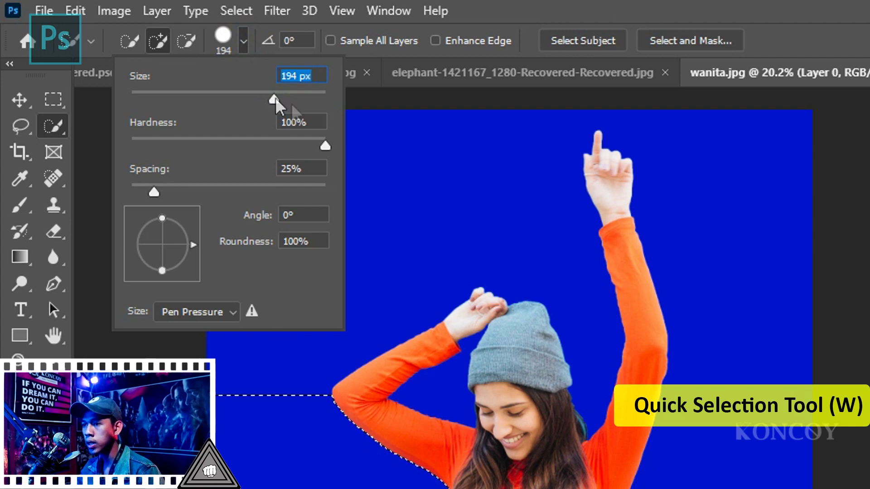
left_click(307, 95)
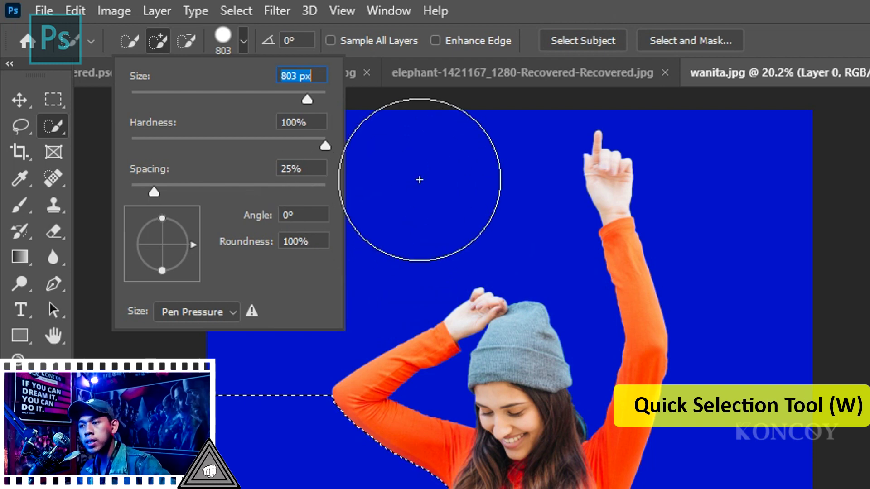
left_click(389, 152)
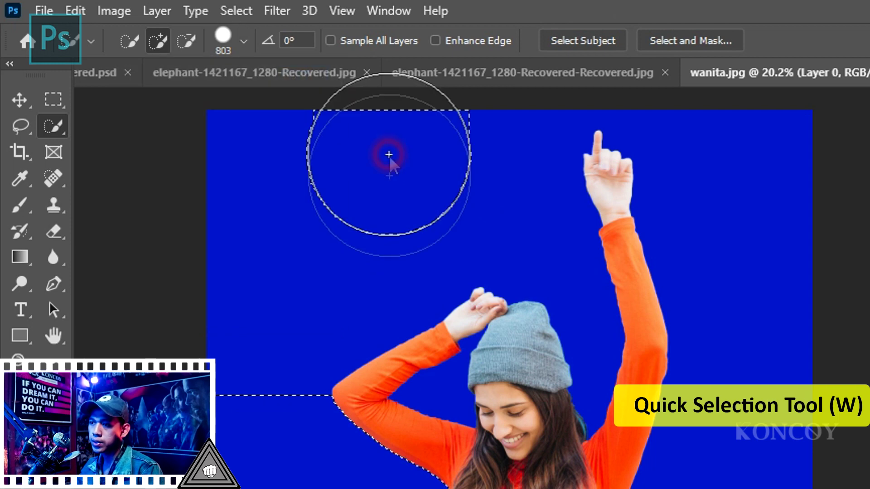
key("ctrl+d")
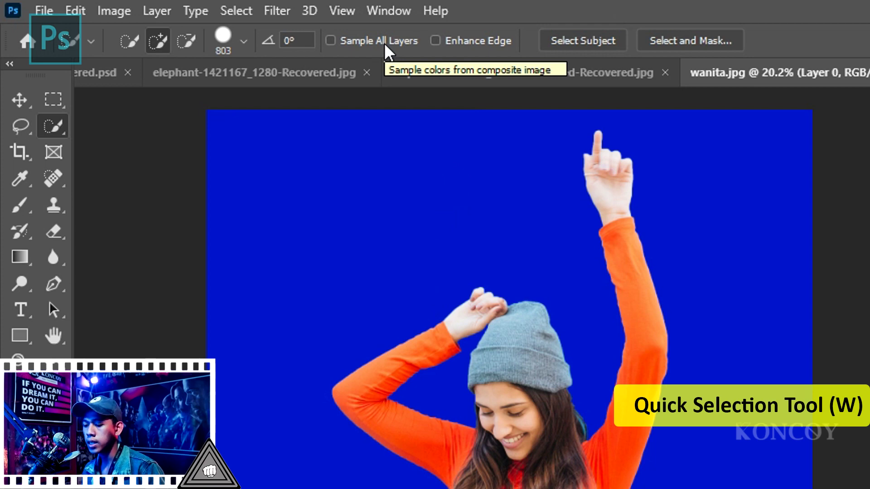
Set up an enlarged painting brush with 100% hardness
key("b")
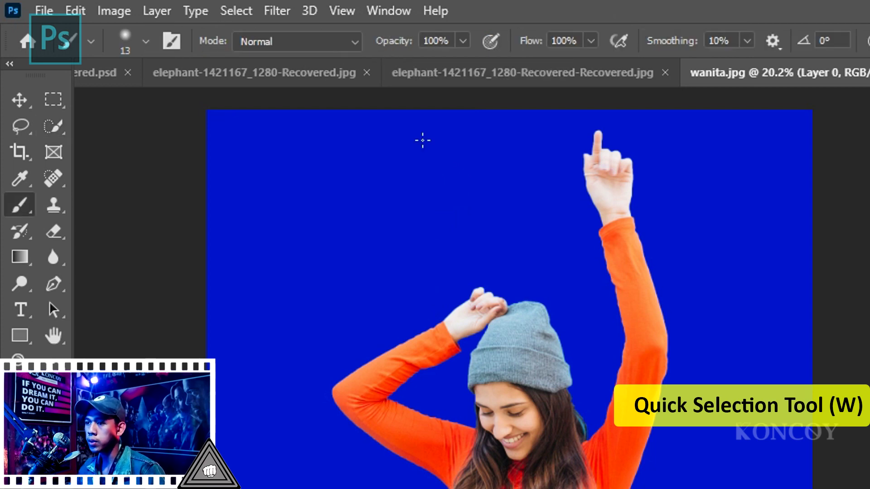
left_click(13, 208)
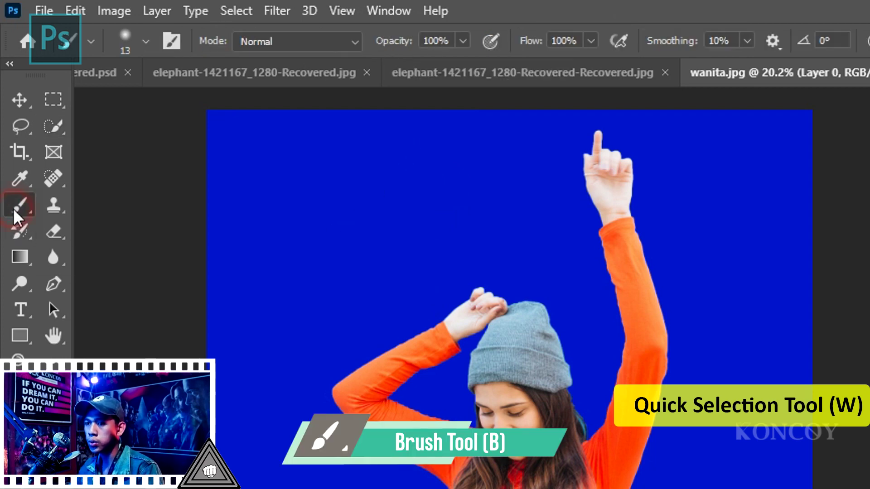
left_click(86, 210)
key("bracketright")
key("bracketright")
key("bracketright")
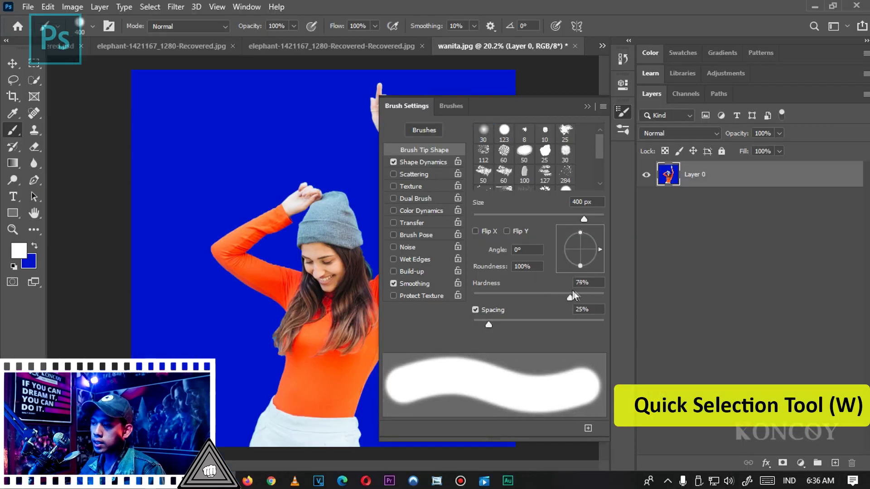
left_click_drag(570, 295, 608, 297)
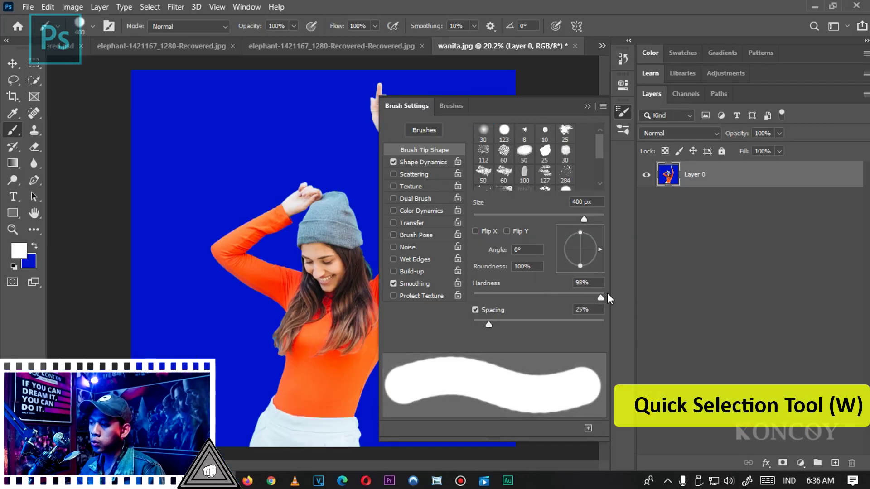
left_click(587, 108)
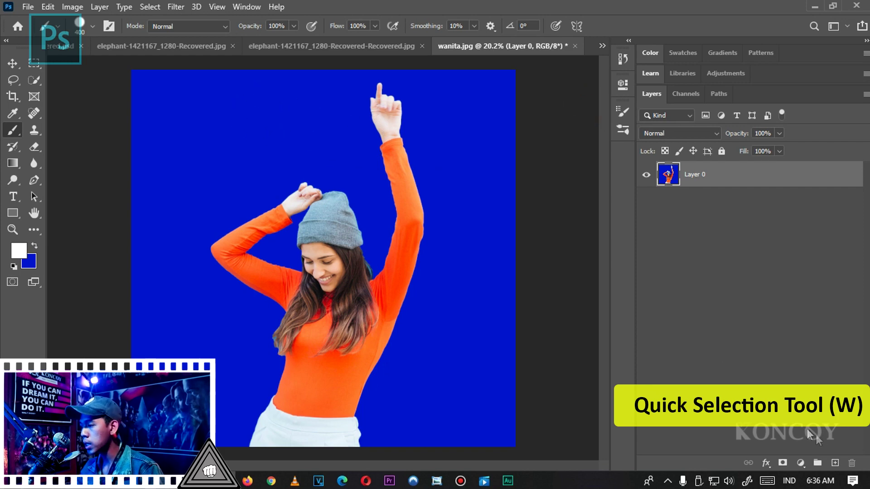
On a new Layer 1, paint white over the upper-left blue background
left_click(835, 463)
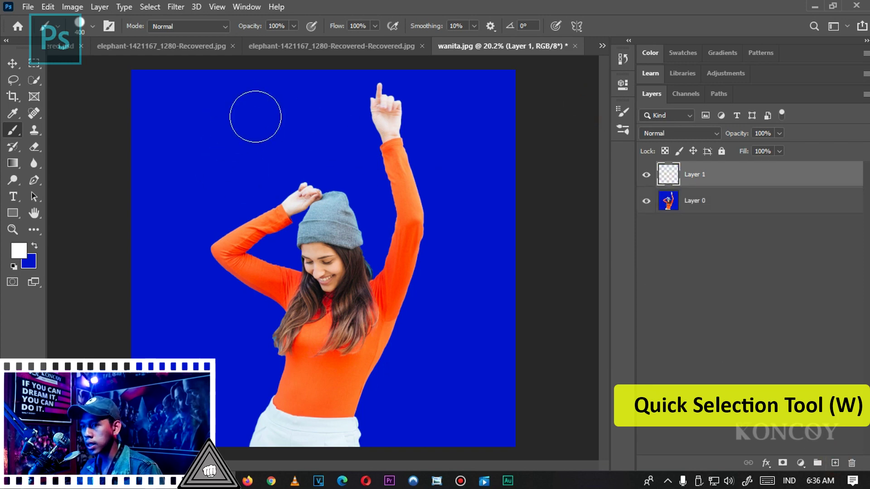
left_click_drag(262, 116, 87, 209)
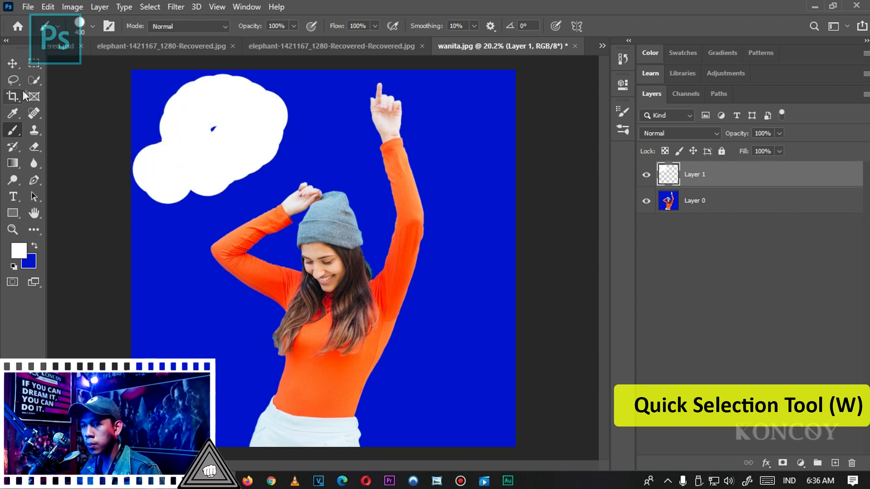
left_click(34, 80)
left_click(89, 95)
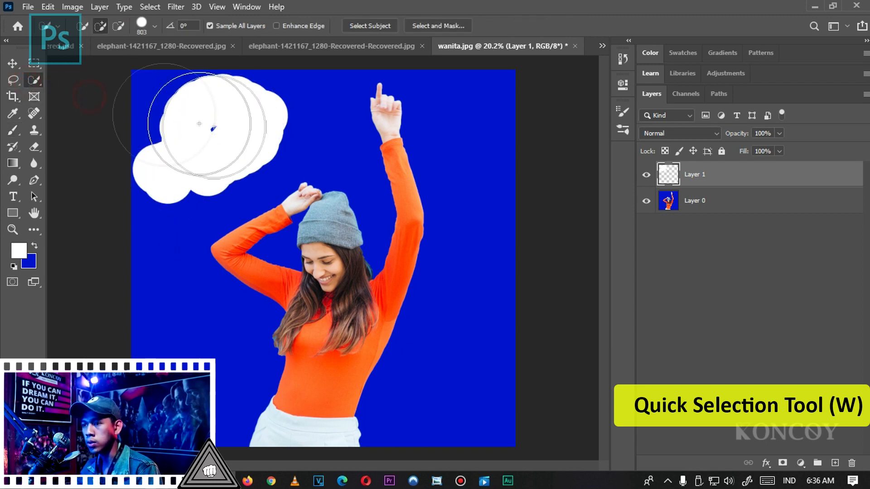
Quick-select the blue background with Sample All Layers turned on
left_click_drag(314, 116, 194, 145)
scroll(285, 112, "up", 2)
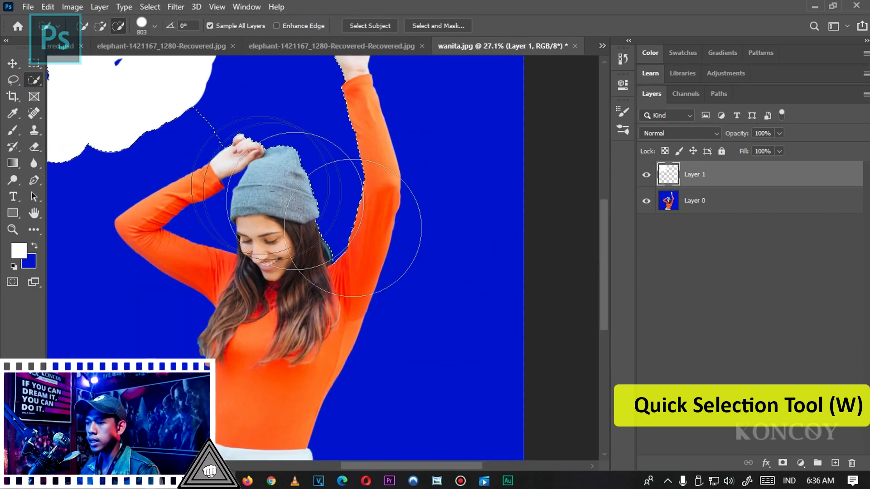
scroll(284, 196, "up", 3)
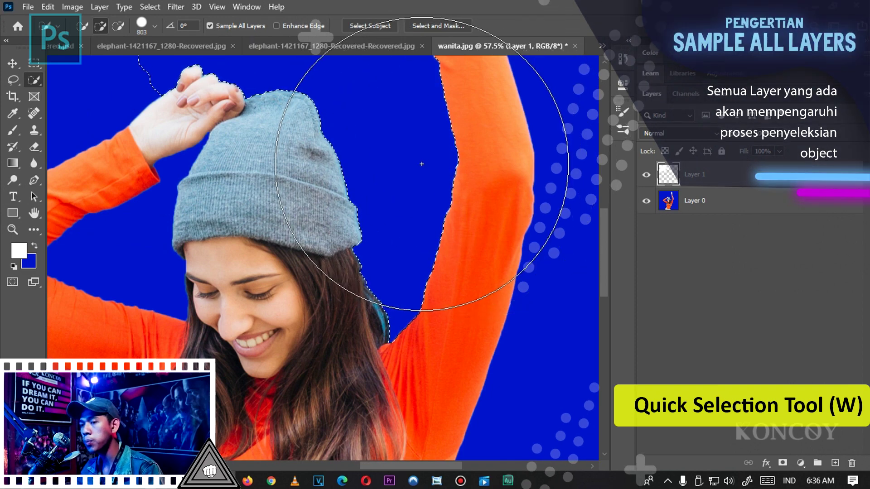
scroll(172, 68, "down", 2)
Turn off Sample All Layers, deselect, and select only the white blob on Layer 1
left_click(243, 31)
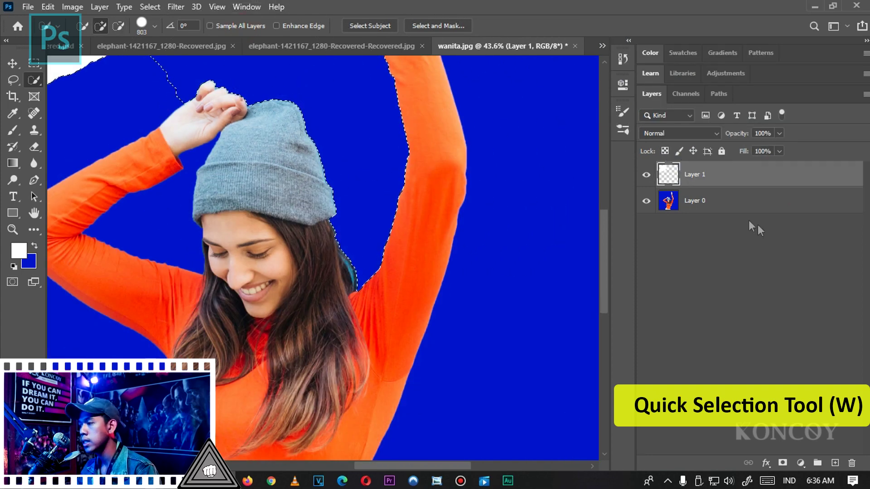
key("ctrl+d")
scroll(299, 81, "down", 1)
scroll(311, 97, "down", 1)
left_click_drag(311, 97, 140, 211)
left_click(208, 201)
key("ctrl+z")
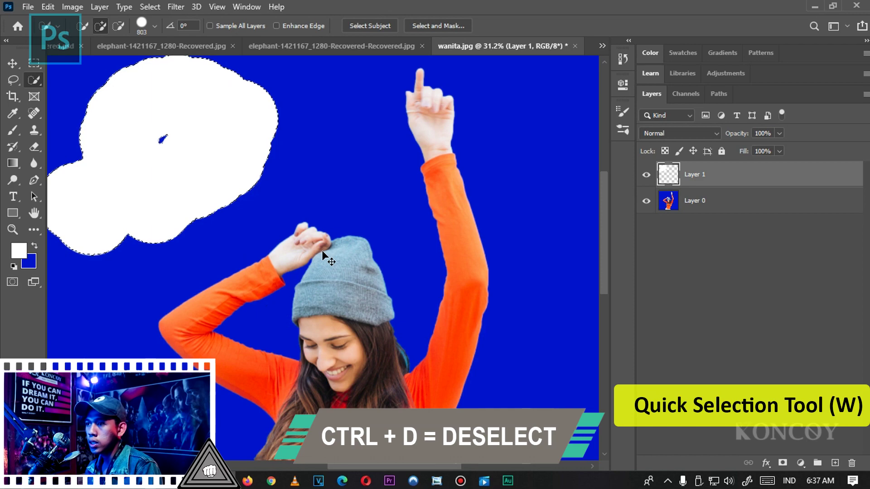
Enable Enhance Edge for Quick Selection and delete the white-blob Layer 1
scroll(319, 66, "up", 1)
scroll(319, 66, "up", 2)
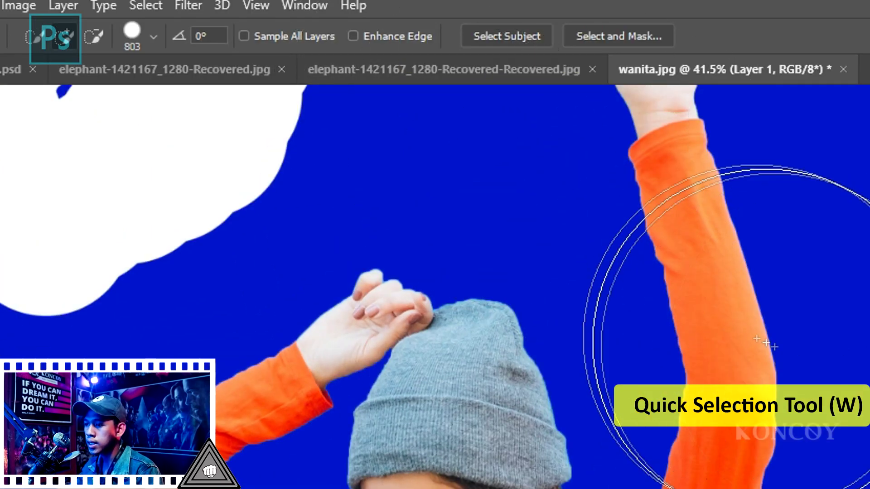
scroll(178, 126, "up", 1)
scroll(179, 126, "up", 2)
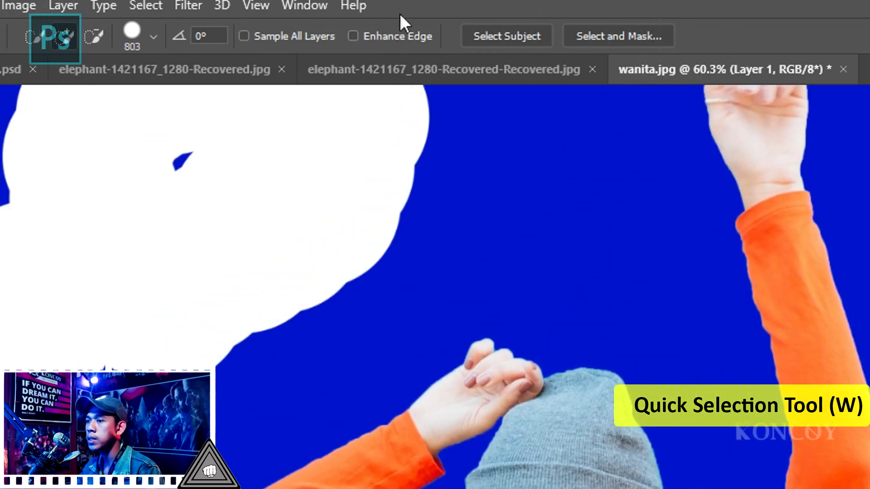
left_click(396, 36)
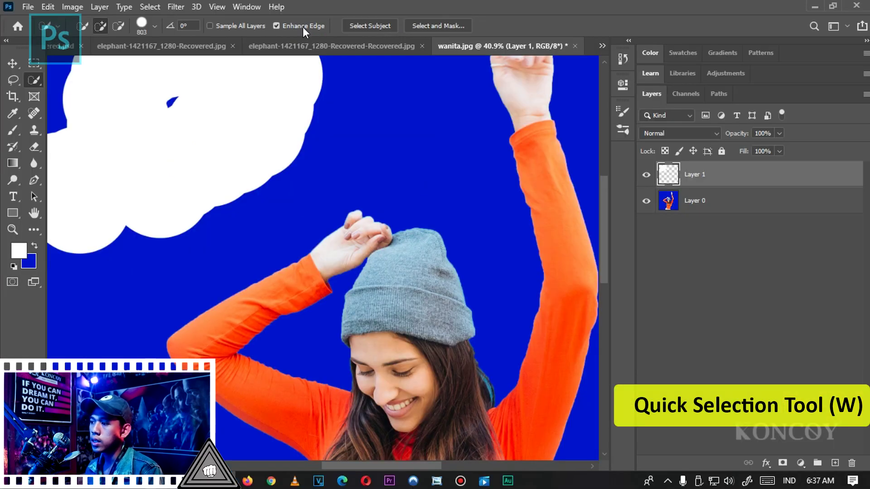
key("Delete")
scroll(348, 121, "down", 3)
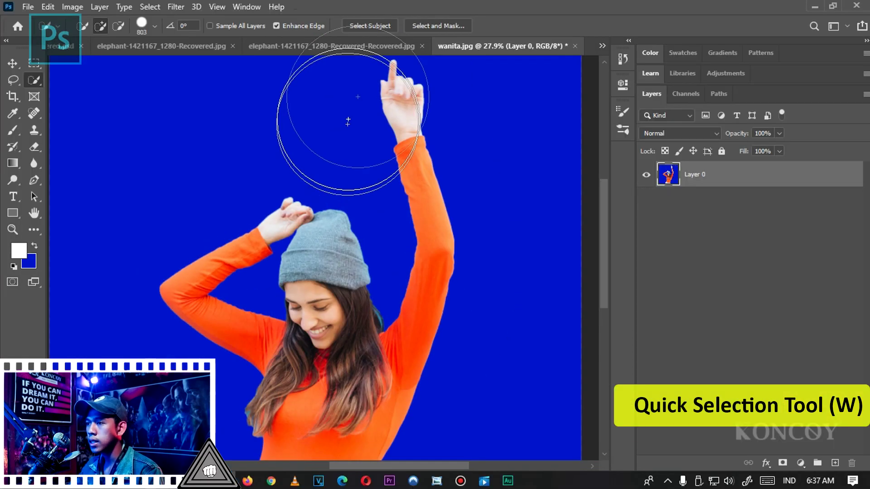
View the selection tool group's tools, then open LOGO GOOGLE.jpg by dragging it from File Explorer
scroll(367, 125, "down", 2)
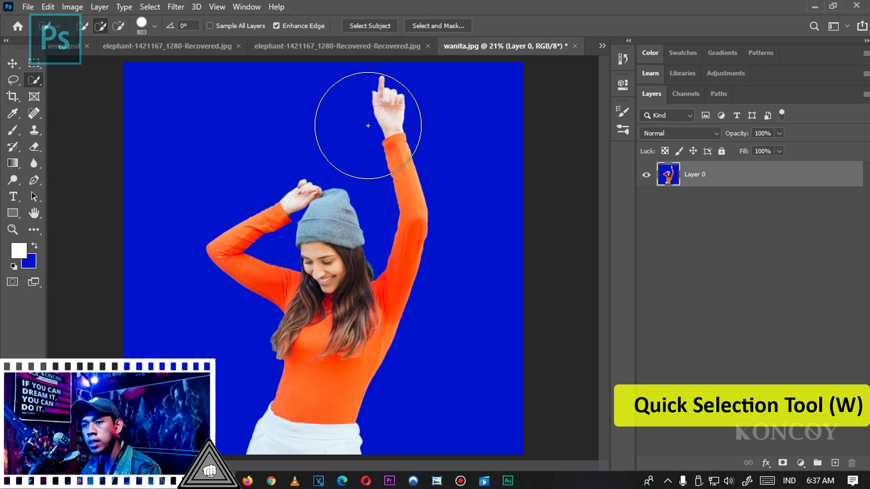
right_click(34, 81)
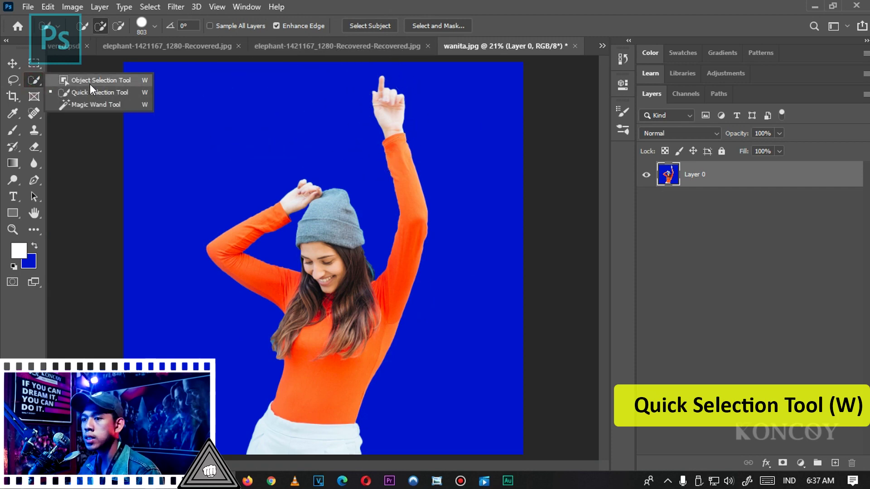
left_click(93, 92)
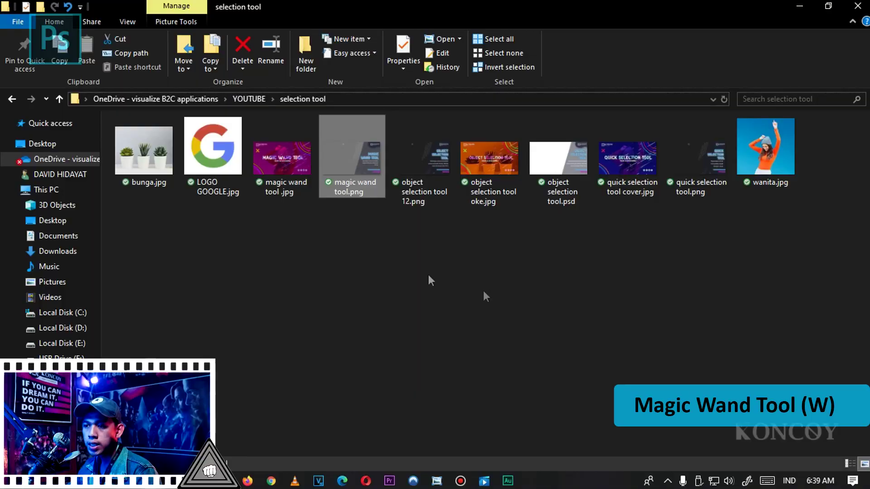
left_click(202, 154)
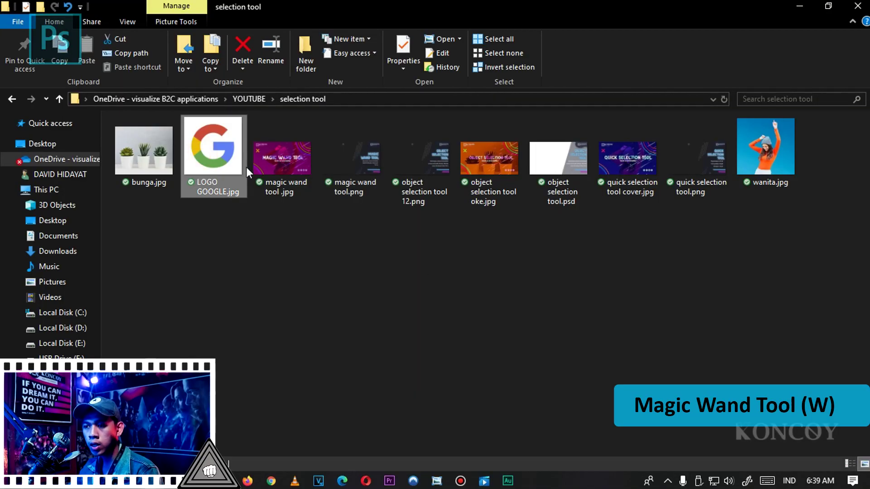
mouse_move(189, 166)
left_mouse_down()
mouse_move(236, 480)
mouse_move(139, 290)
left_mouse_up()
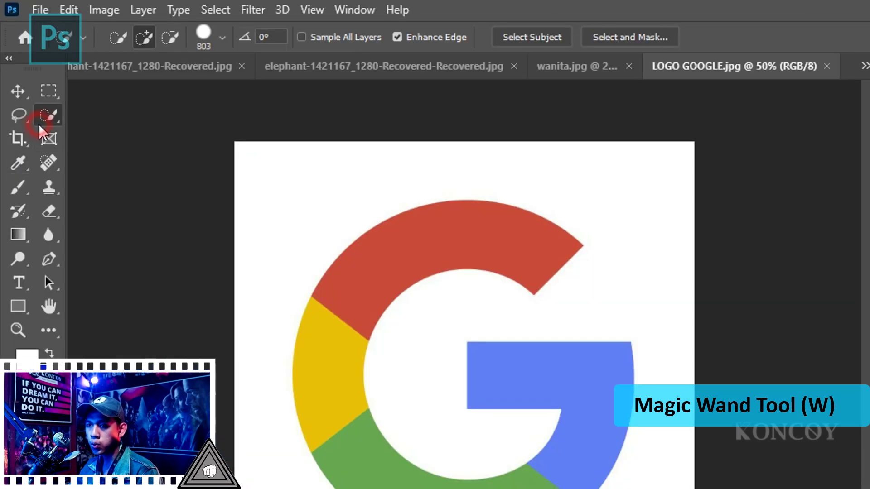
Switch to the Magic Wand Tool from the selection tool flyout
right_click(42, 131)
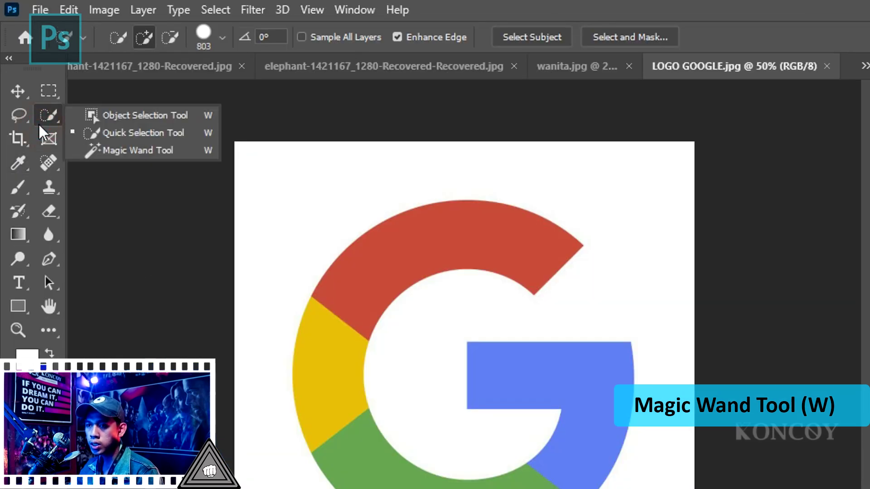
left_click(131, 154)
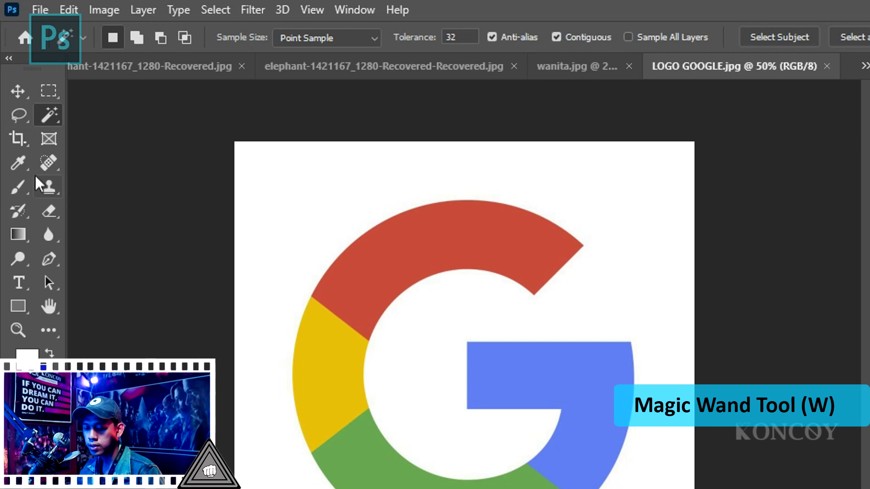
key("shift+w")
key("shift+w")
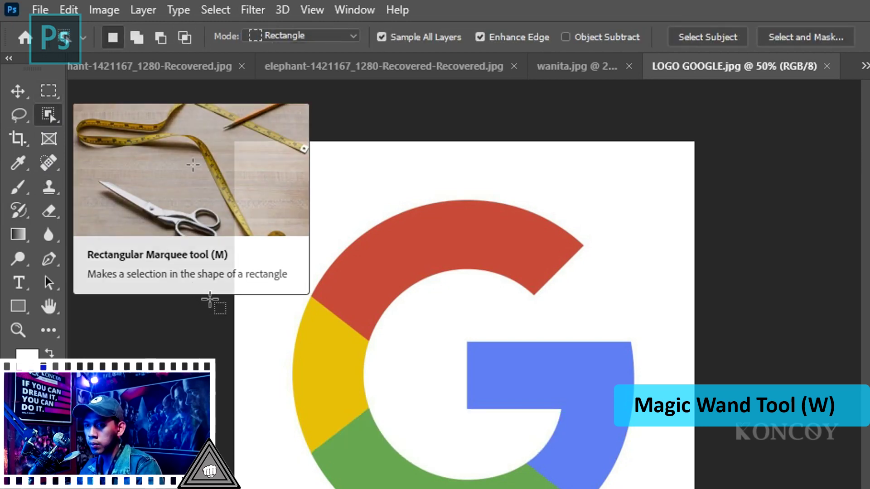
key("shift+w")
key("shift+w")
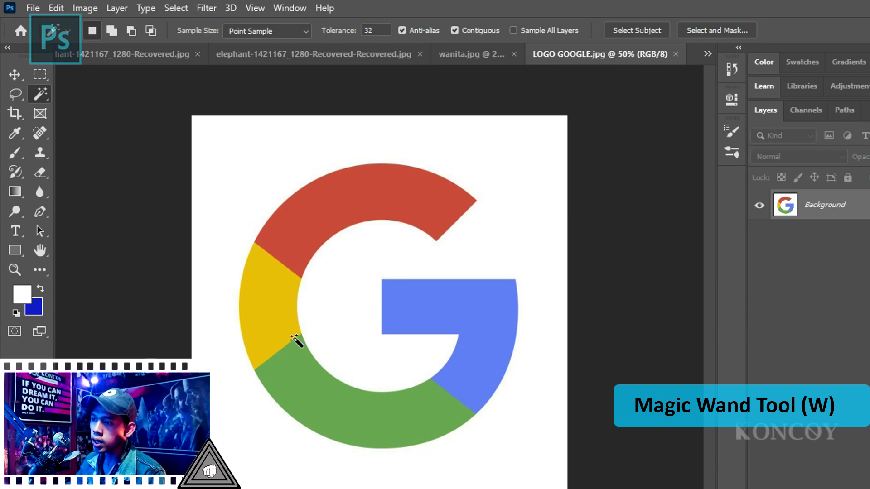
Magic Wand select the G's red, yellow, green, then blue sections in turn
left_click(393, 200)
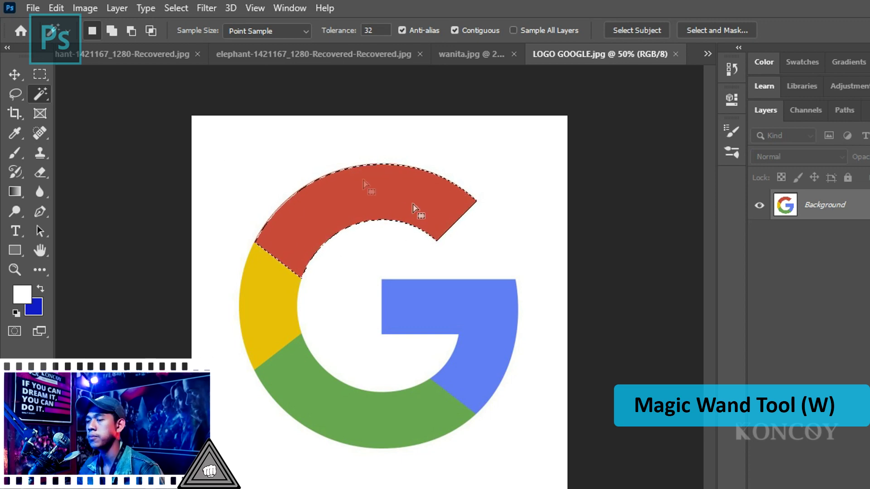
left_click(265, 297)
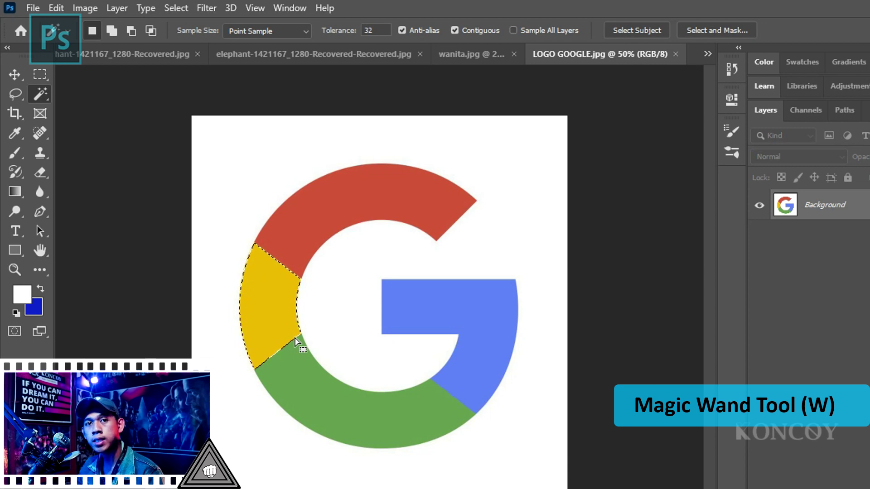
left_click(291, 393)
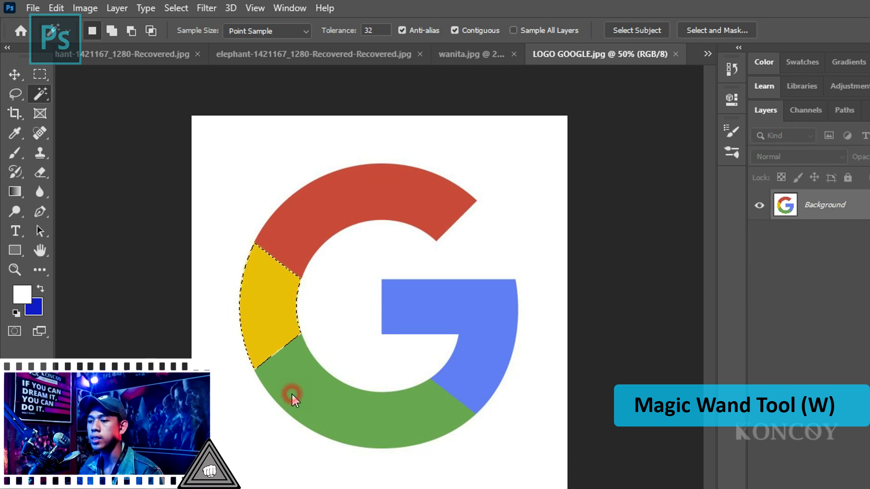
left_click(462, 316)
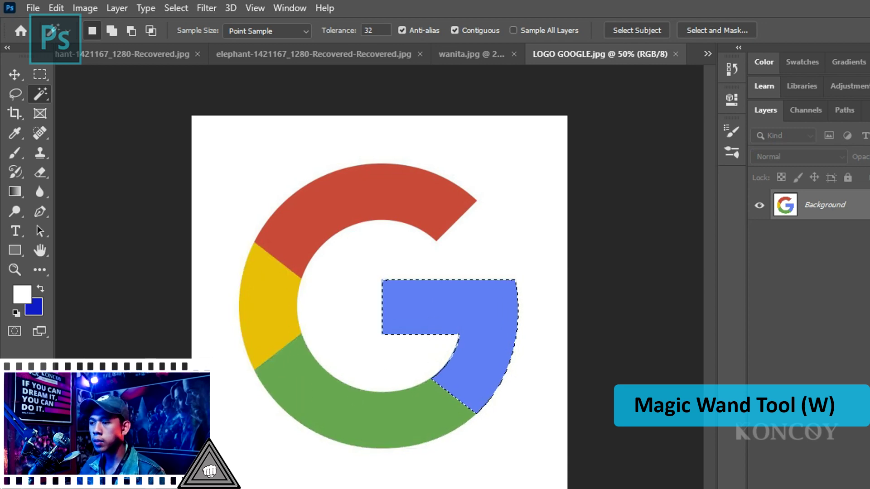
Set the background colour to ff0000, fill the blue G section with it, and deselect
left_click(35, 307)
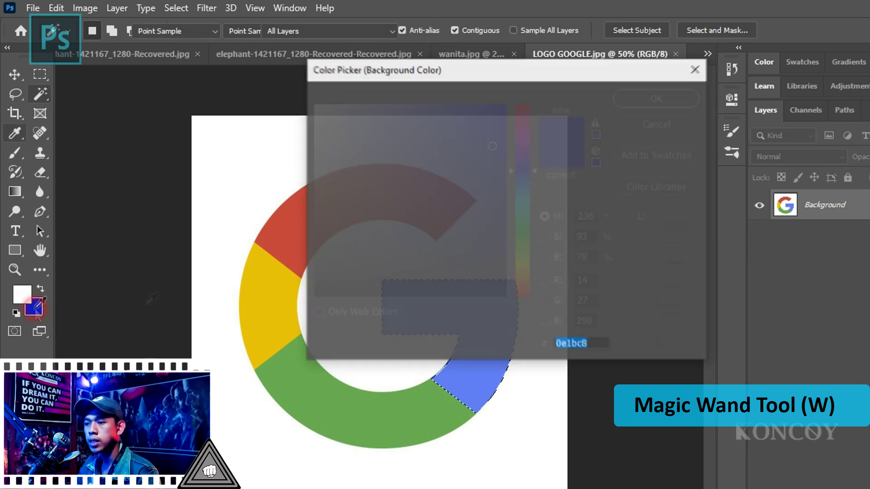
left_click_drag(526, 195, 531, 106)
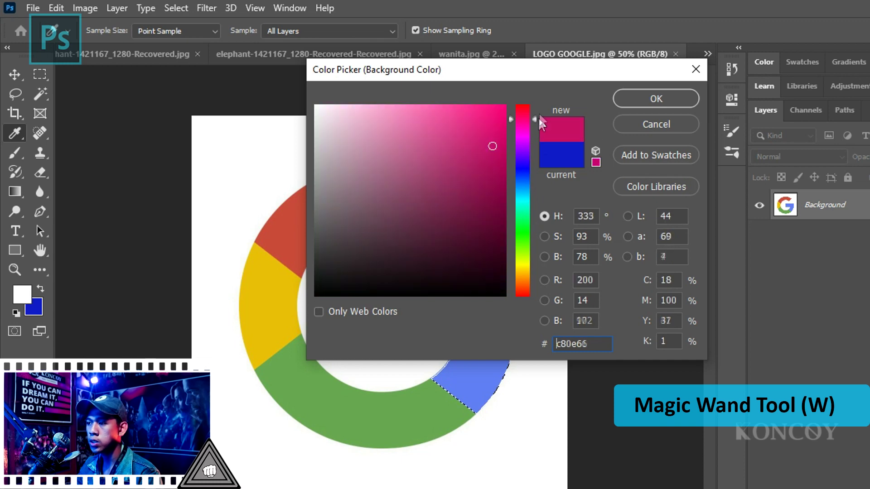
type("ff0000")
left_click(656, 99)
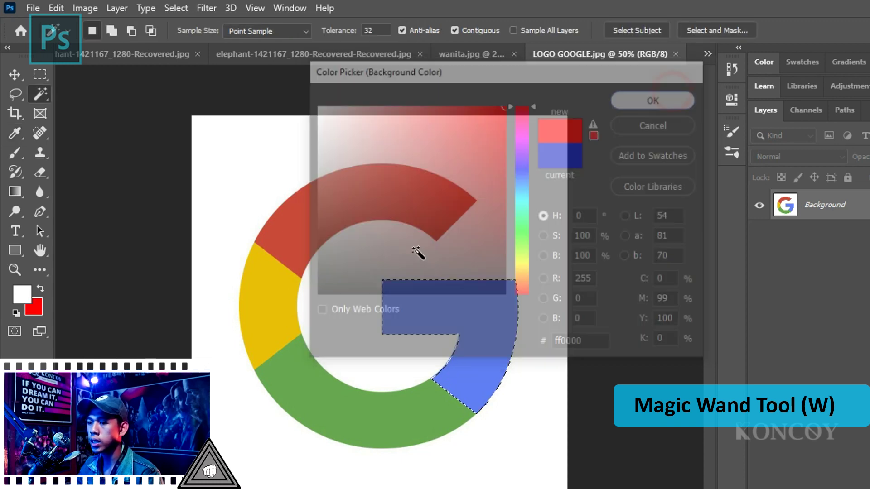
key("ctrl+Delete")
key("ctrl+d")
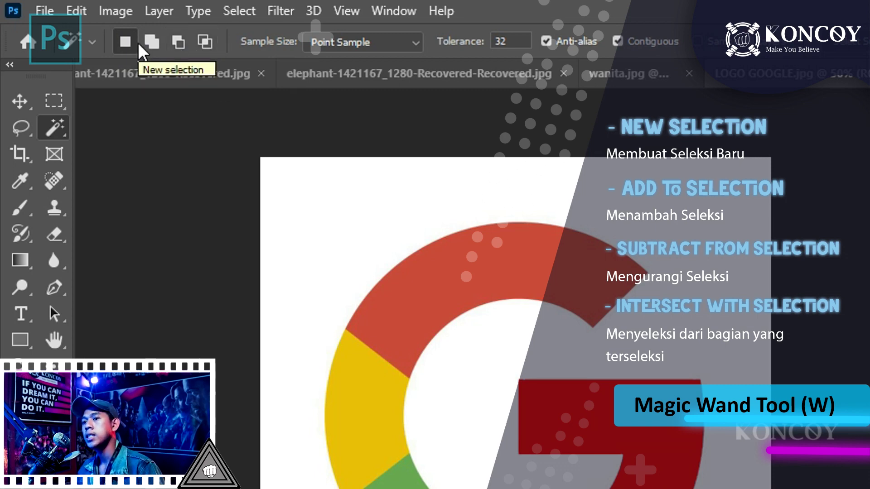
Select the red section, add the yellow section, then subtract the yellow section again
left_click(451, 278)
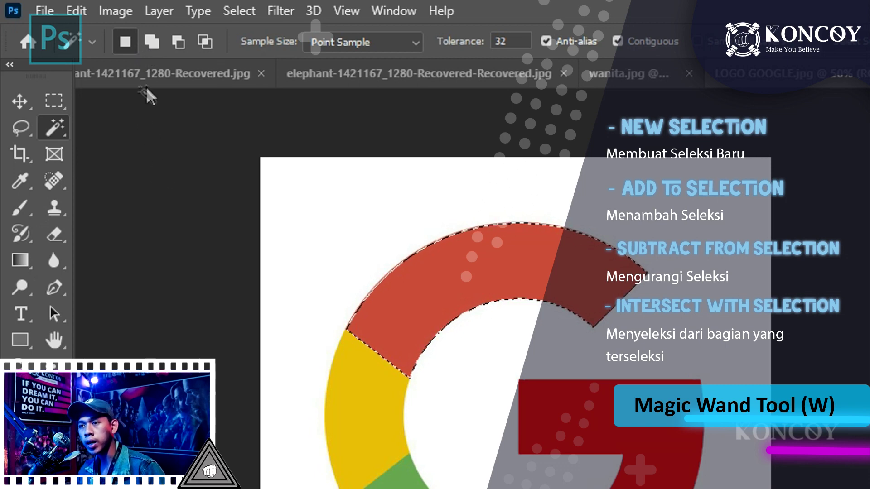
left_click(149, 45)
left_click(370, 390)
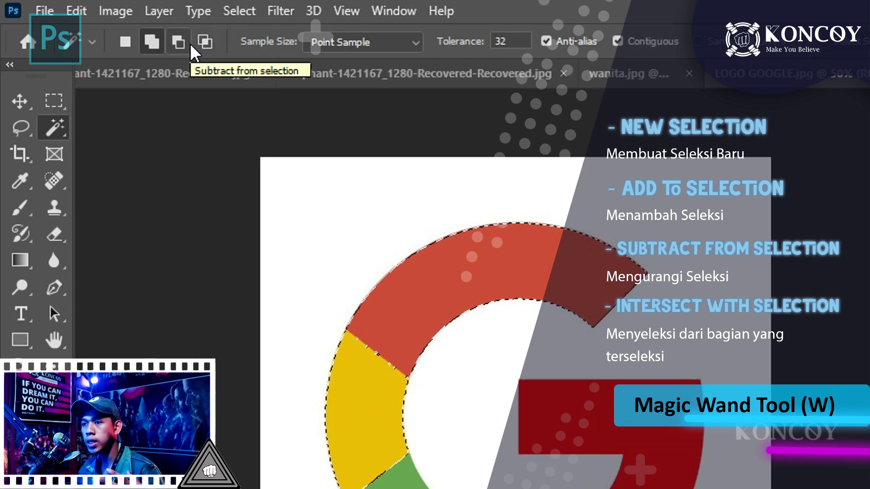
left_click(186, 42)
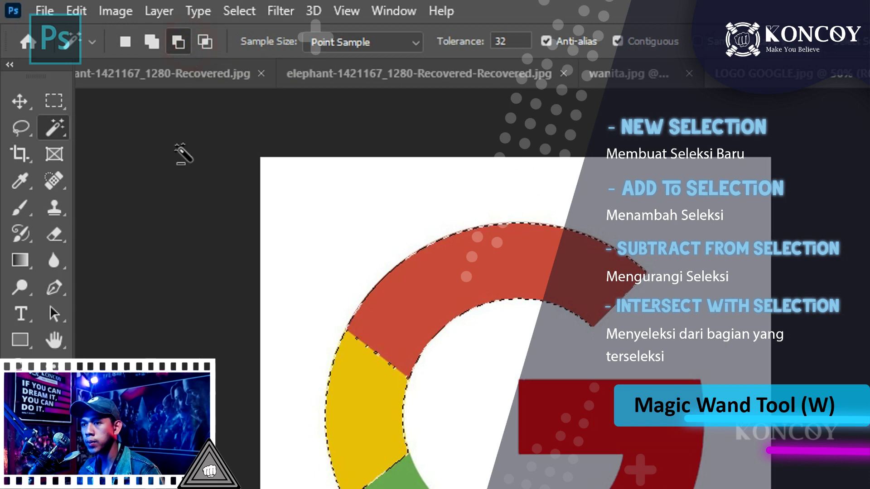
left_click(355, 404)
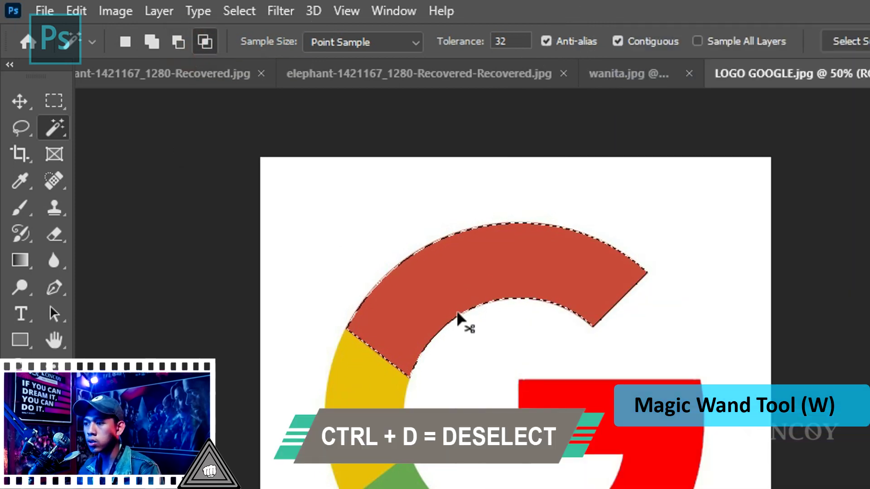
Clear the selection and set Magic Wand tolerance to 100
key("ctrl+d")
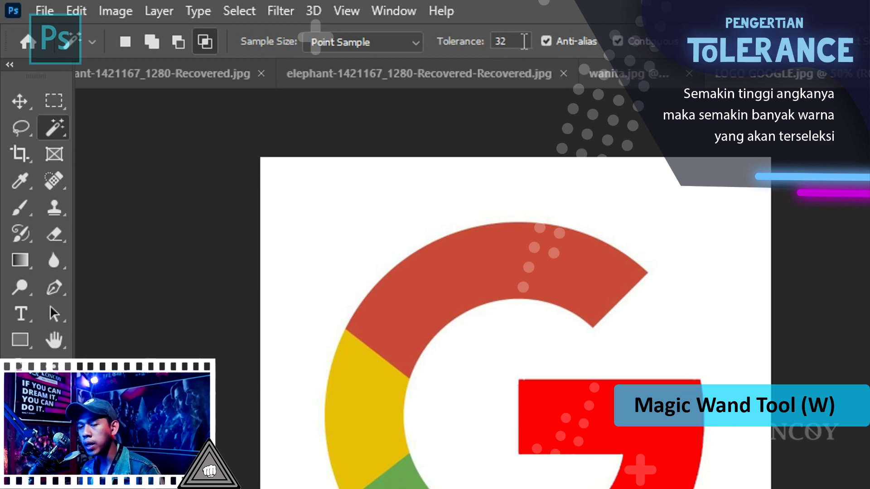
double_click(524, 42)
type("100")
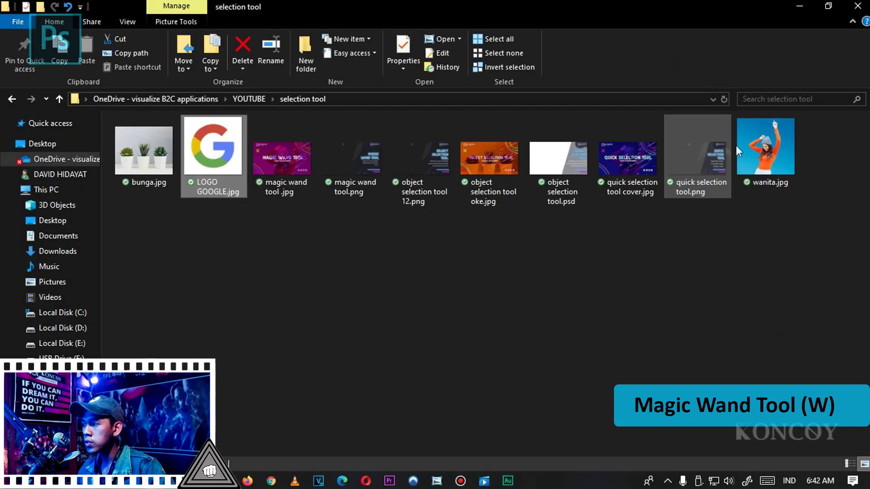
Drag wanita.jpg from File Explorer into Photoshop to open it
left_click_drag(766, 150, 240, 458)
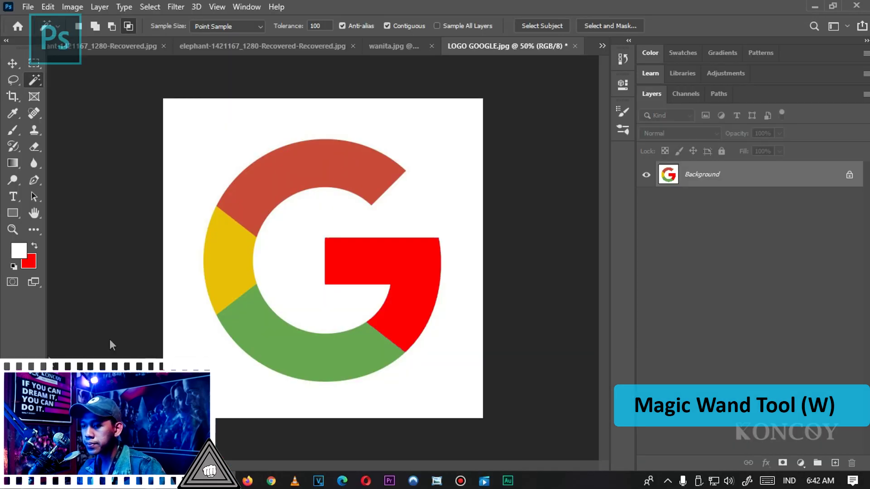
left_click_drag(240, 458, 270, 199)
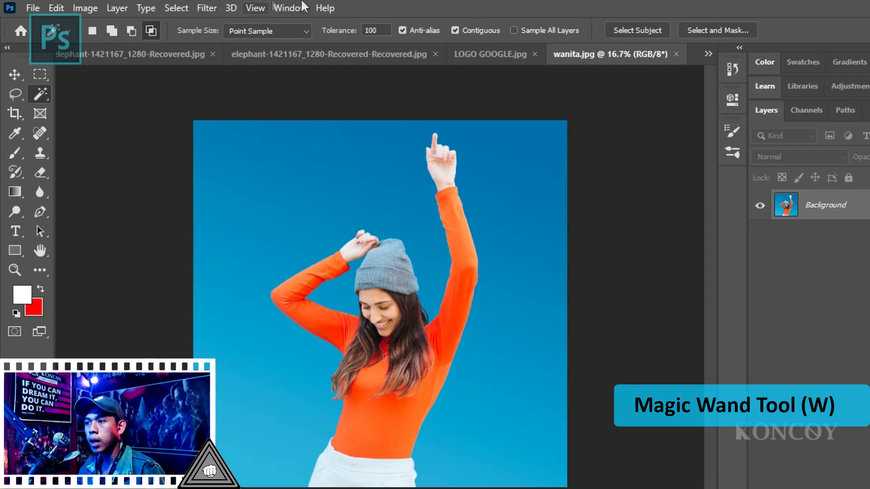
Magic Wand the blue background, then retry at the lower left with tolerance 4
left_click(259, 271)
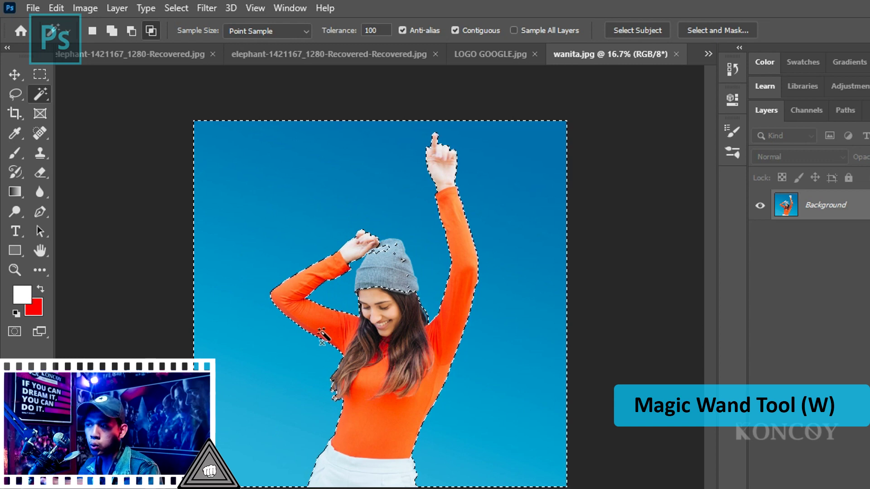
key("ctrl+d")
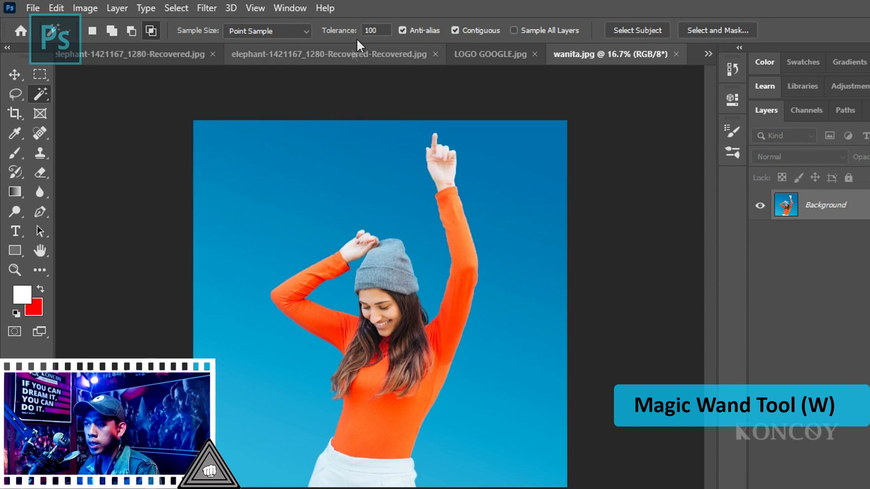
double_click(378, 31)
type("444")
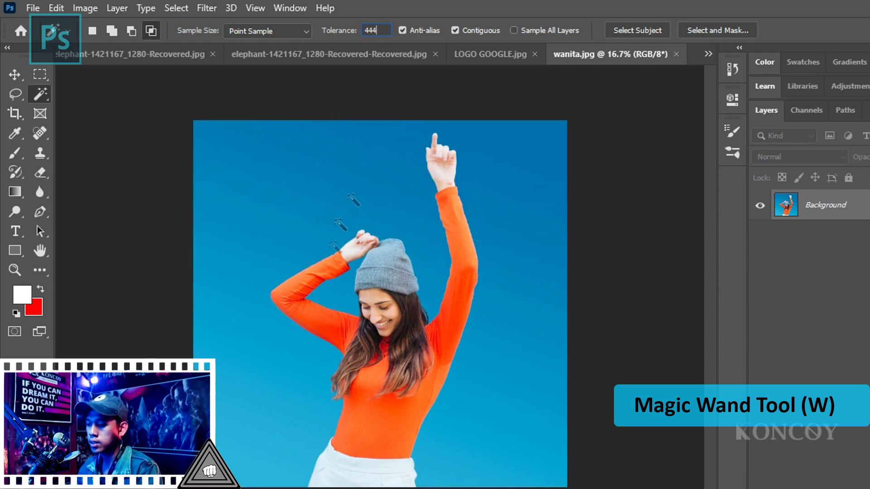
left_click(229, 379)
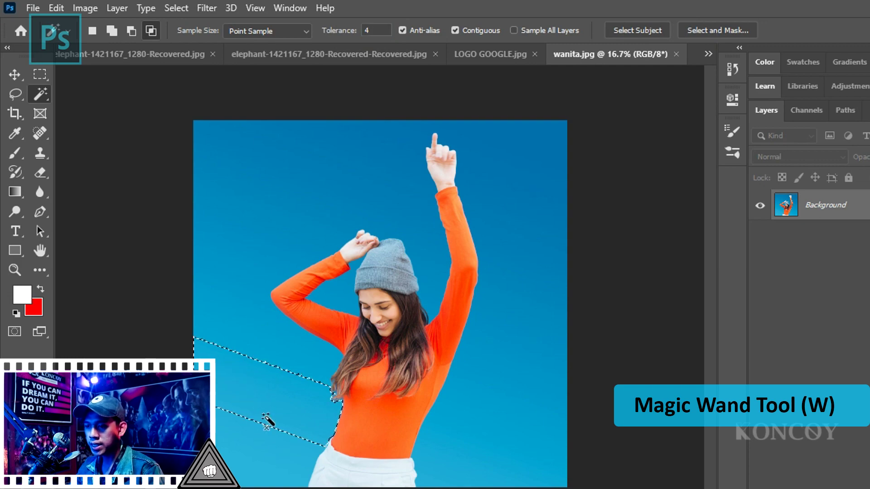
Switch over to the LOGO GOOGLE.jpg document
scroll(268, 450, "up", 1)
scroll(269, 453, "up", 3)
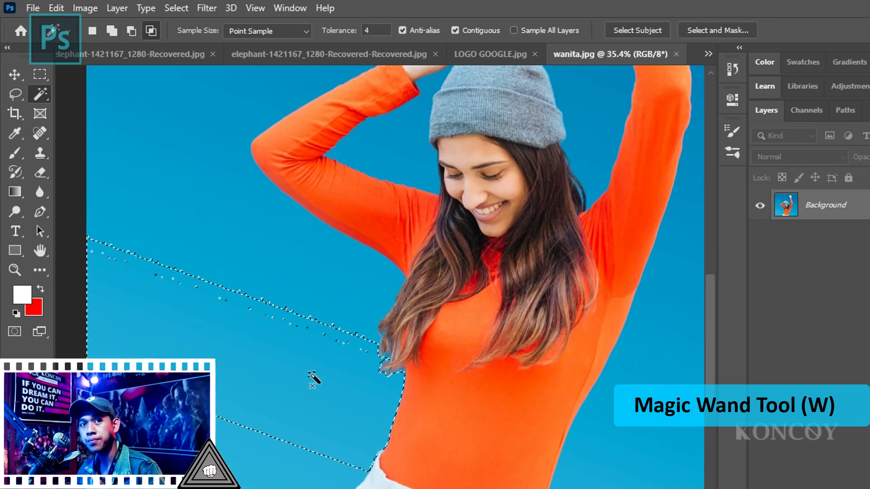
scroll(249, 334, "down", 2)
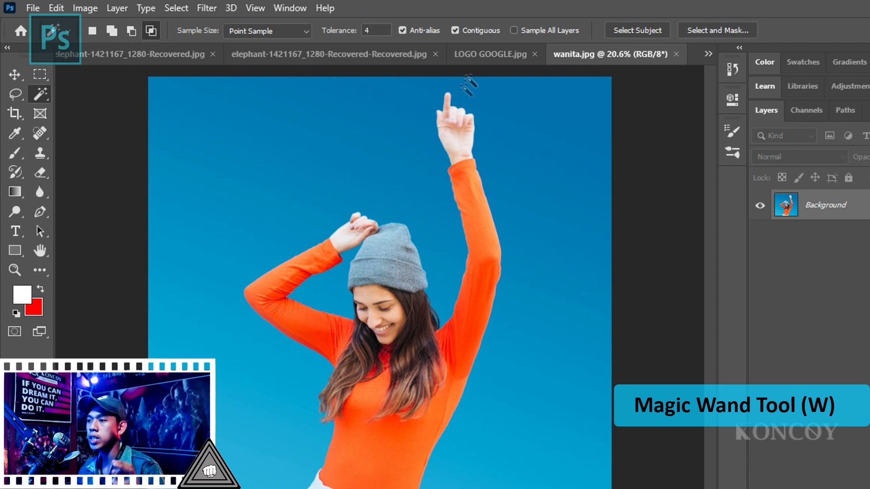
left_click(467, 55)
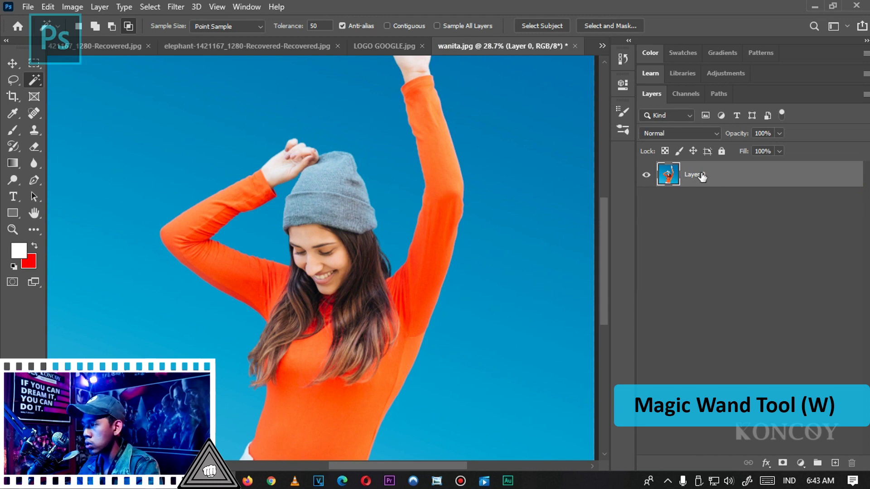
Duplicate the woman layer, delete its blue background, name it 'ceklis anti alias', and show Layer 0
key("ctrl+j")
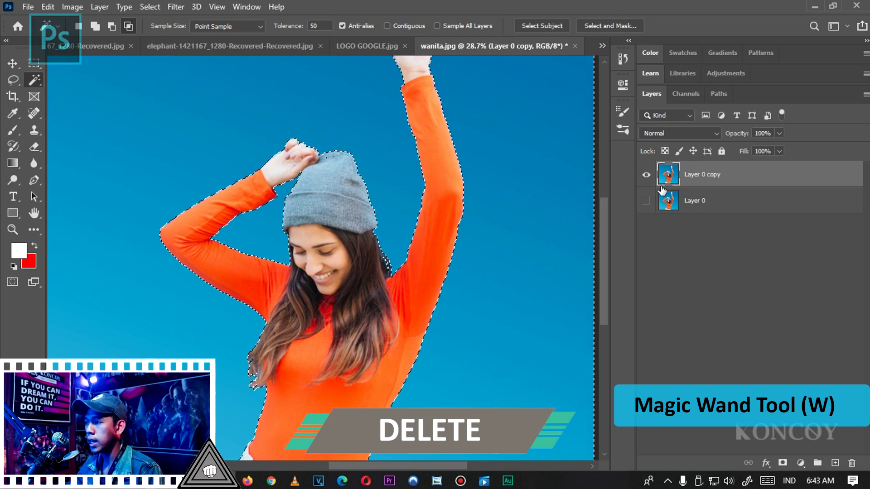
key("Delete")
double_click(710, 175)
key("ctrl+d")
type("eklis anti alias")
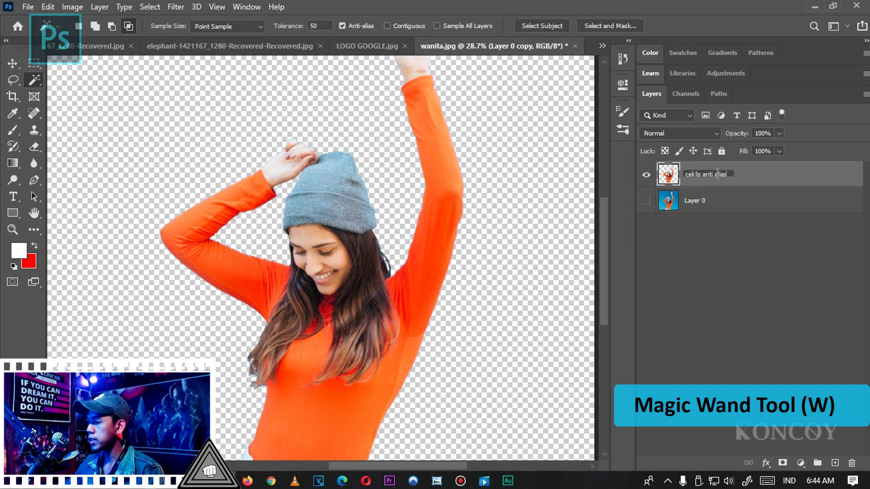
left_click(666, 200)
left_click(646, 202)
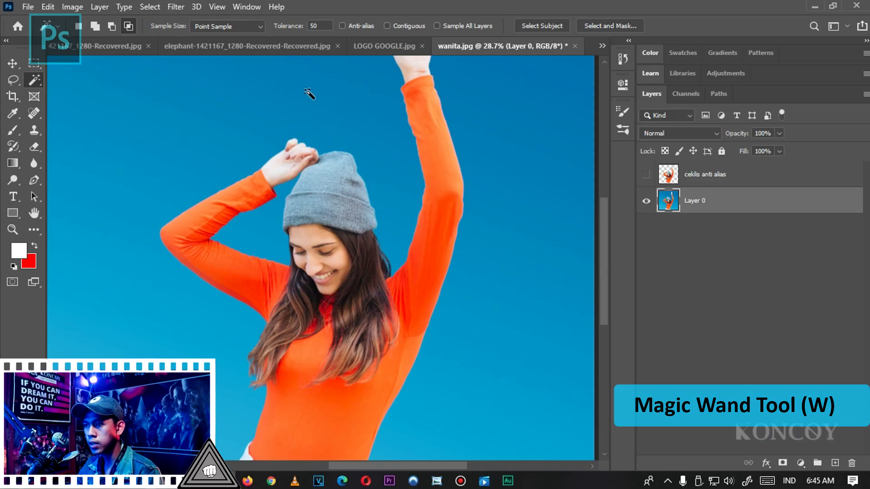
Delete Layer 0's blue background with anti-alias off and zoom in on the edges
left_click(307, 93)
key("Delete")
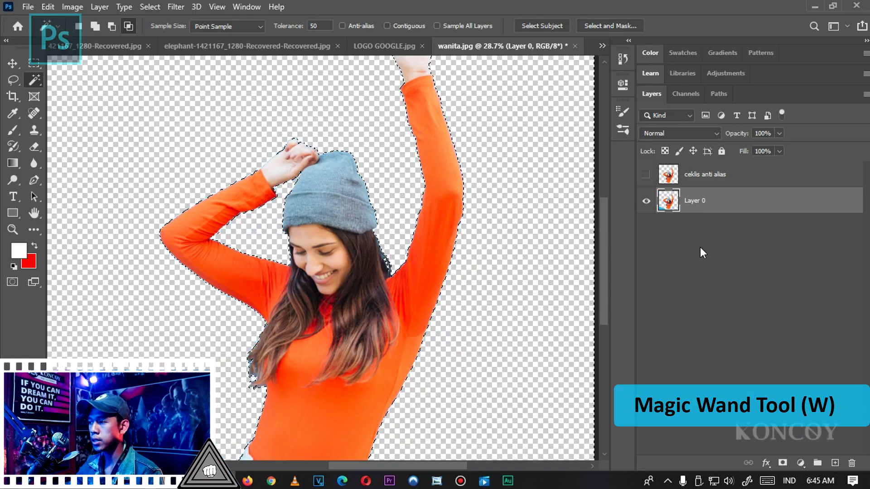
key("ctrl+d")
scroll(528, 228, "up", 5)
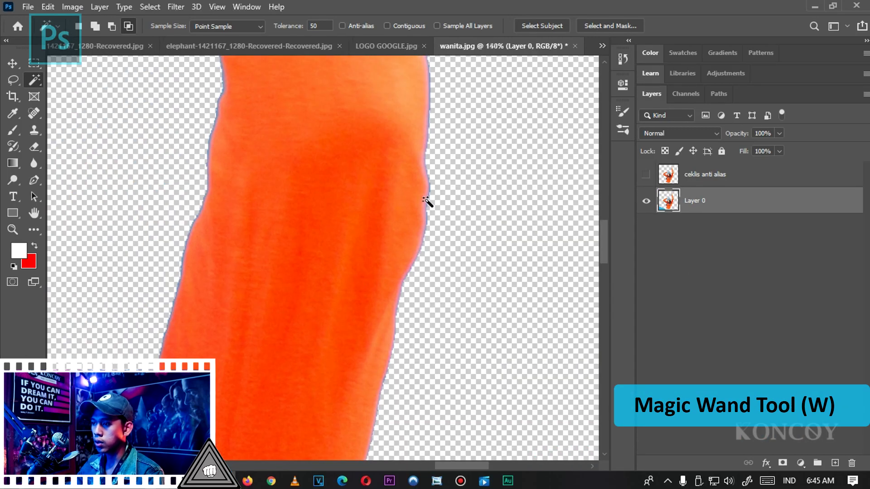
scroll(427, 194, "up", 3)
scroll(447, 169, "up", 3)
scroll(437, 165, "up", 2)
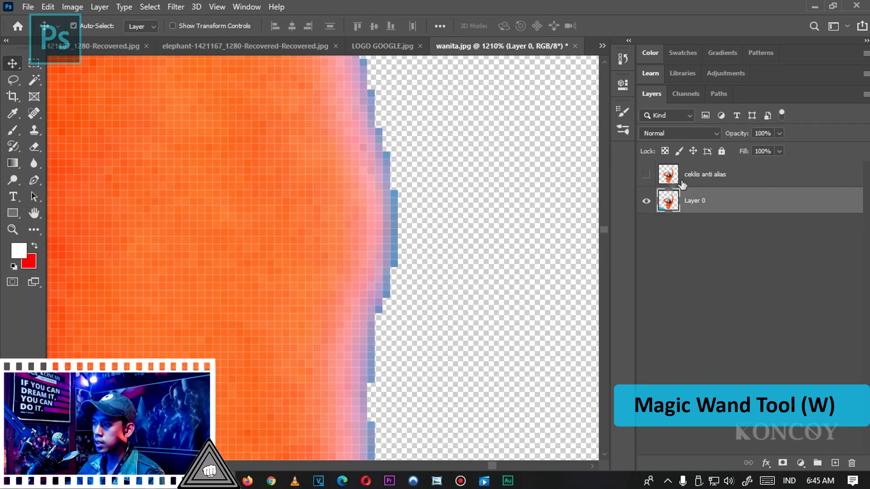
scroll(392, 193, "down", 2)
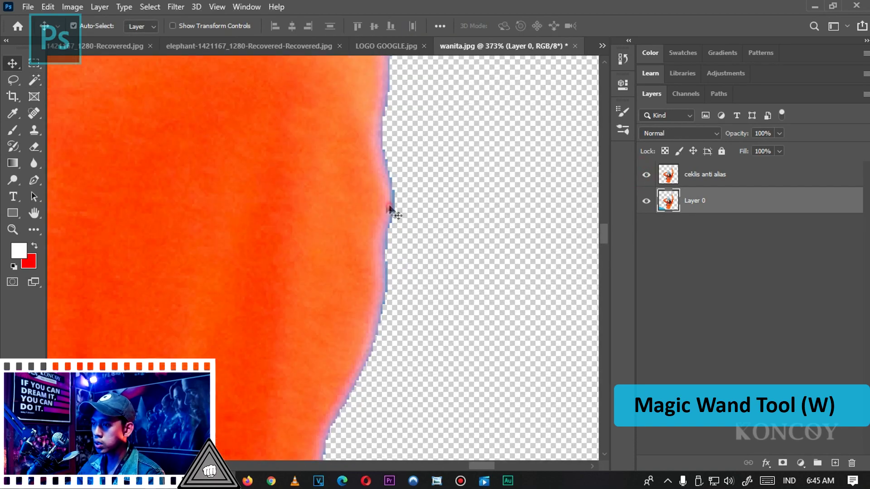
Compare the edges of the 'ceklis anti alias' copy and Layer 0
left_click(408, 188)
scroll(422, 200, "down", 3)
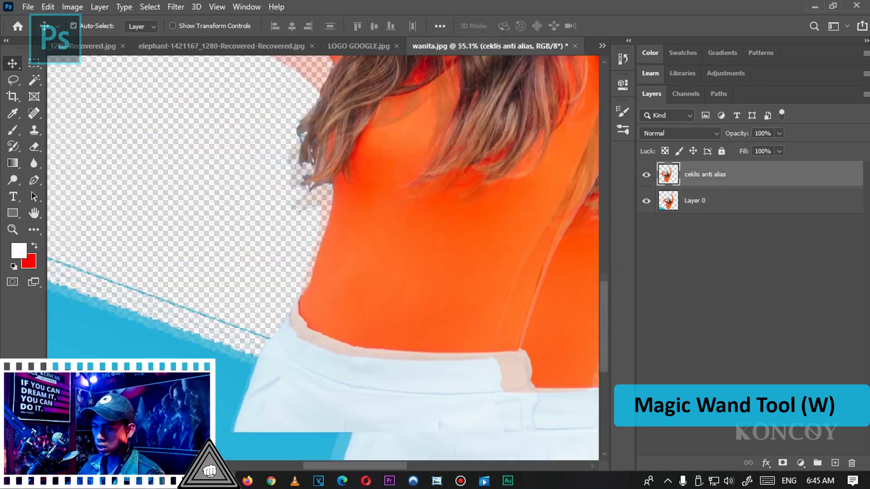
left_click(388, 233)
scroll(281, 213, "down", 3)
scroll(485, 194, "up", 3)
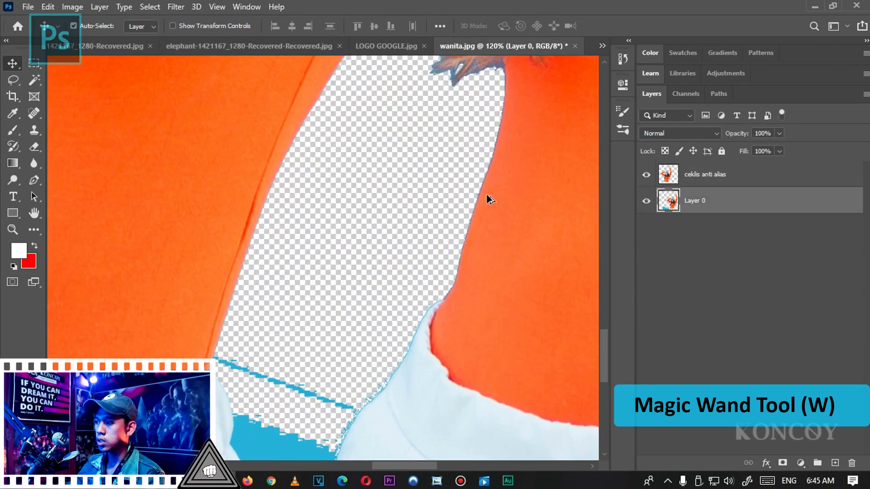
scroll(489, 200, "down", 2)
scroll(487, 225, "down", 1)
scroll(487, 225, "down", 1)
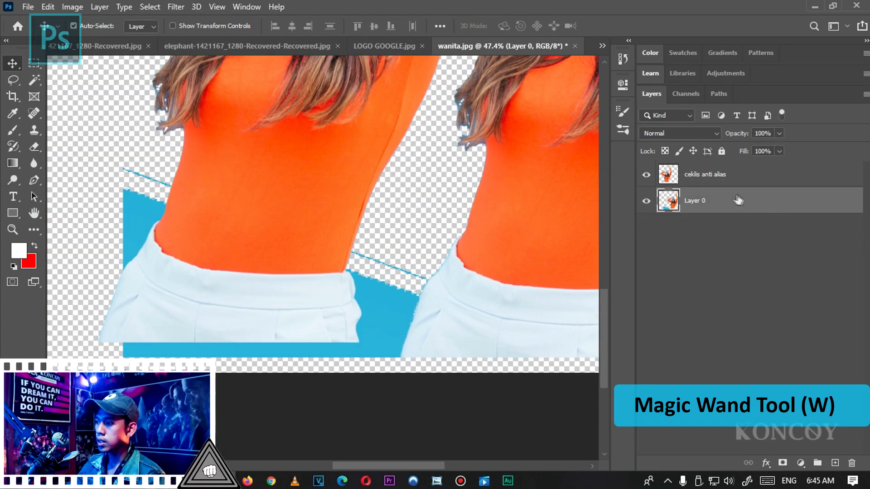
Name the layer 'tanpa anti alias' and nudge it slightly left
type("tanpa anti alias")
key("Return")
scroll(471, 238, "up", 2)
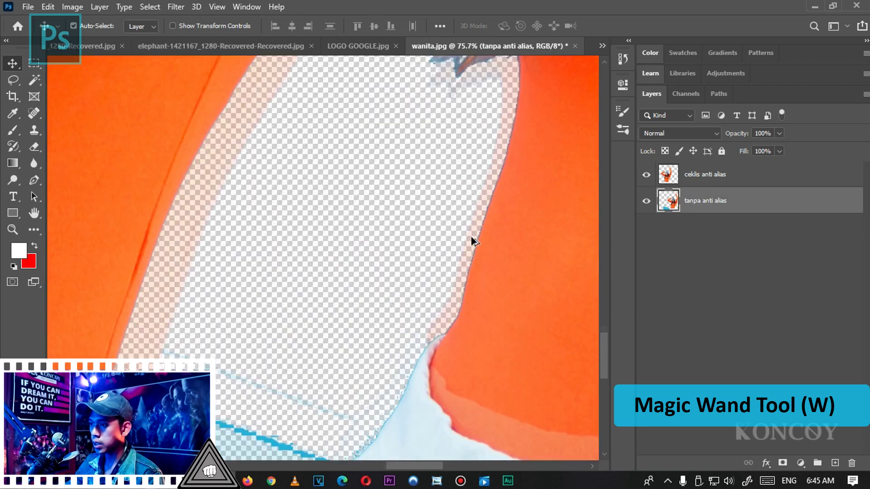
scroll(497, 233, "up", 2)
scroll(497, 233, "up", 1)
scroll(516, 234, "up", 1)
mouse_move(516, 234)
left_mouse_down()
mouse_move(450, 252)
mouse_move(442, 225)
left_mouse_up()
scroll(433, 231, "down", 2)
scroll(433, 231, "down", 3)
scroll(412, 241, "down", 2)
left_click_drag(479, 219, 442, 230)
Zoom in on the 'ceklis anti alias' layer to compare its soft orange edge
scroll(435, 231, "up", 2)
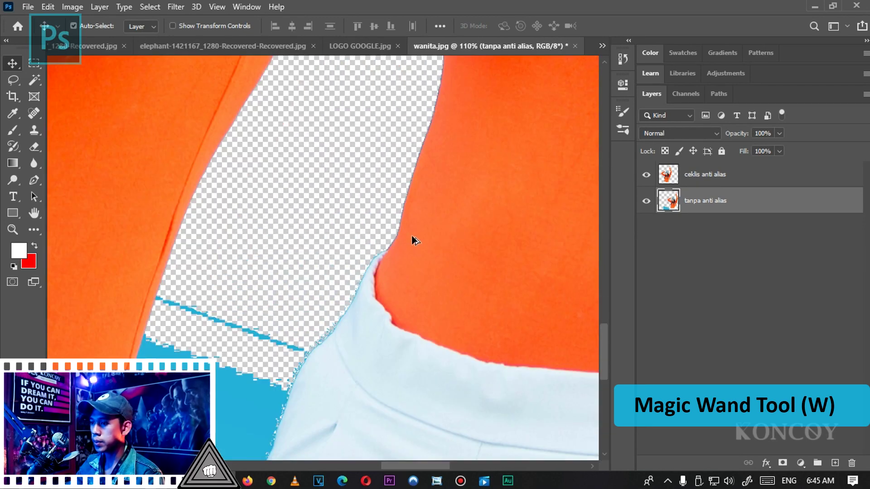
scroll(412, 239, "up", 3)
scroll(390, 219, "up", 2)
scroll(361, 222, "down", 2)
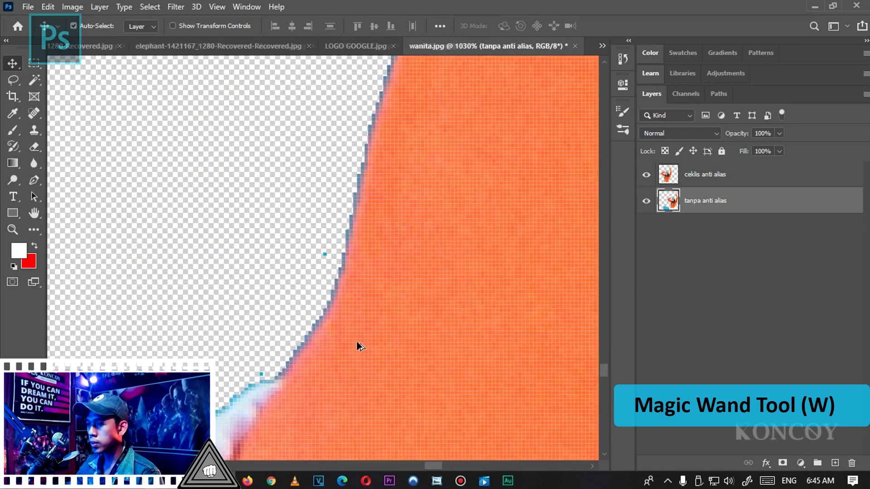
scroll(357, 346, "down", 1)
scroll(384, 290, "up", 3)
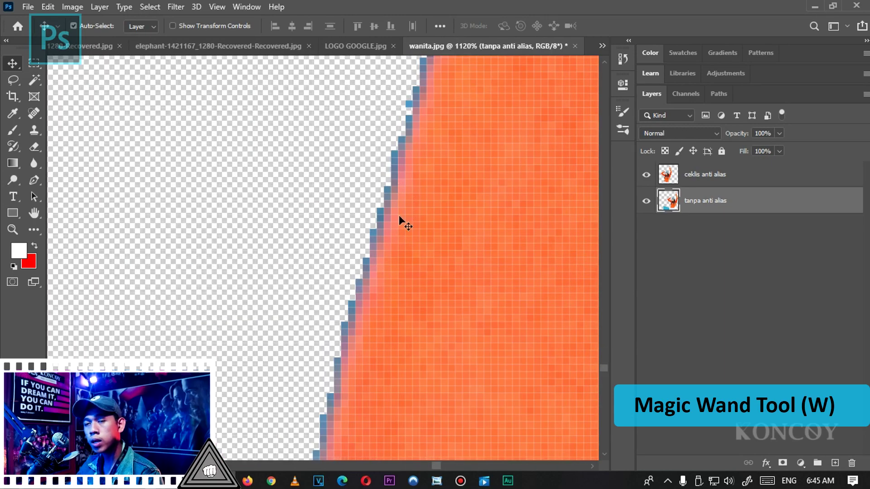
scroll(412, 190, "down", 2)
scroll(454, 185, "down", 2)
scroll(407, 190, "down", 1)
scroll(286, 194, "down", 1)
scroll(286, 193, "up", 2)
scroll(336, 194, "up", 1)
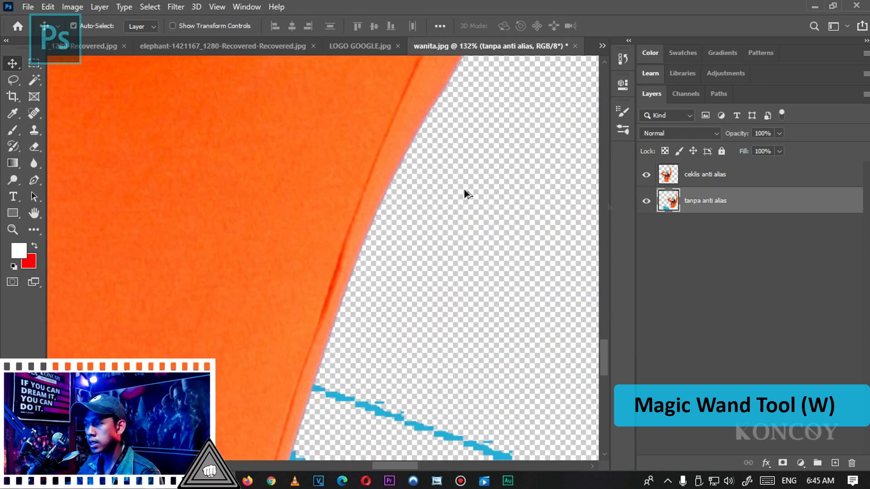
left_click(725, 176)
left_click(382, 197, "shift")
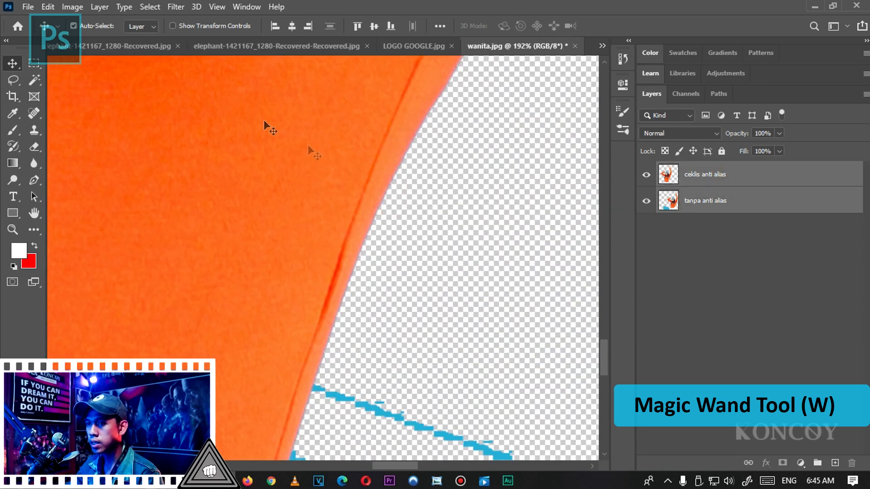
left_click(849, 205, "ctrl")
scroll(365, 194, "down", 2)
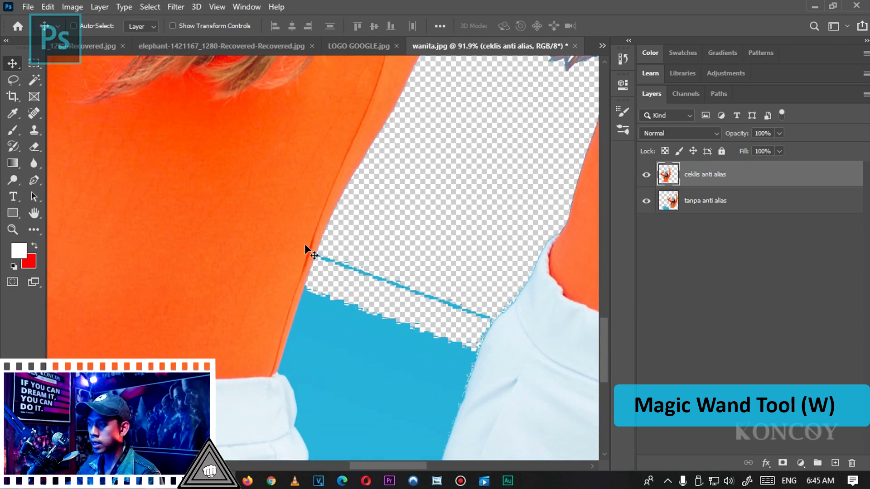
scroll(304, 244, "up", 1)
scroll(305, 247, "up", 5)
scroll(304, 330, "down", 3)
scroll(355, 96, "up", 3)
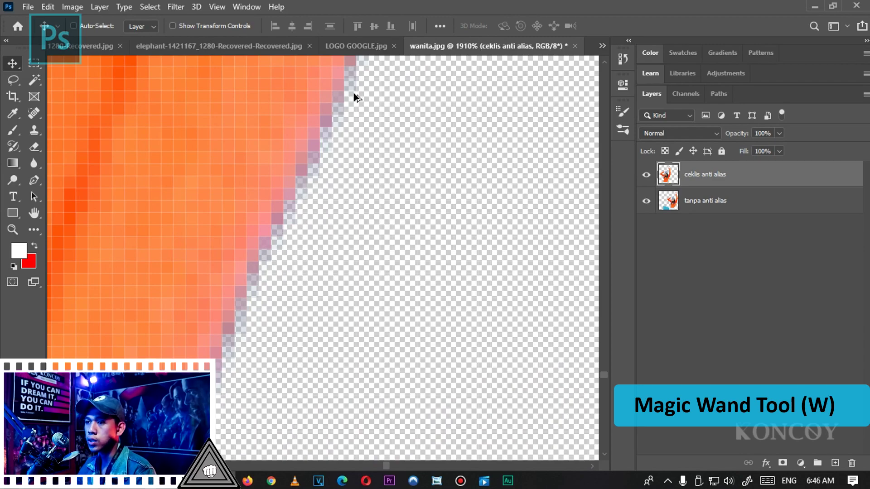
scroll(355, 96, "down", 3)
scroll(109, 136, "down", 2)
scroll(110, 130, "down", 2)
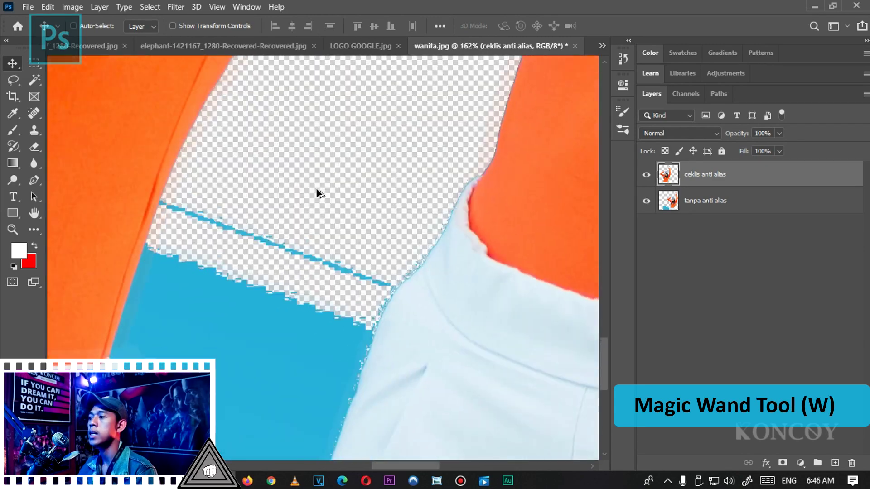
scroll(320, 193, "down", 3)
scroll(340, 193, "down", 2)
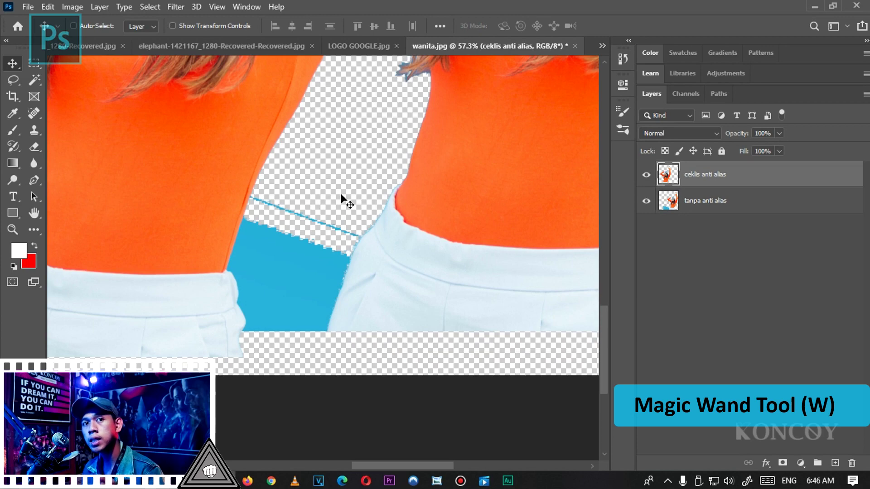
Return to the Magic Wand Tool and undo the last layer step
key("w")
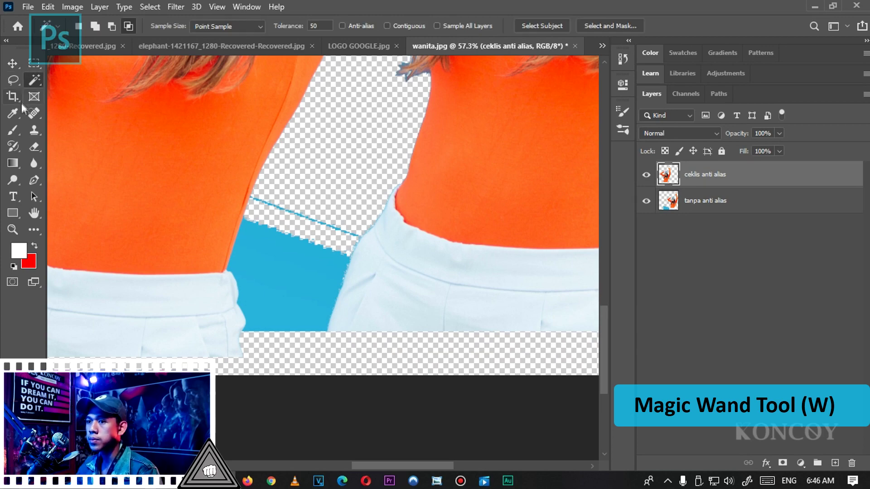
scroll(341, 193, "up", 3)
scroll(336, 195, "up", 2)
scroll(337, 193, "up", 3)
scroll(363, 174, "up", 2)
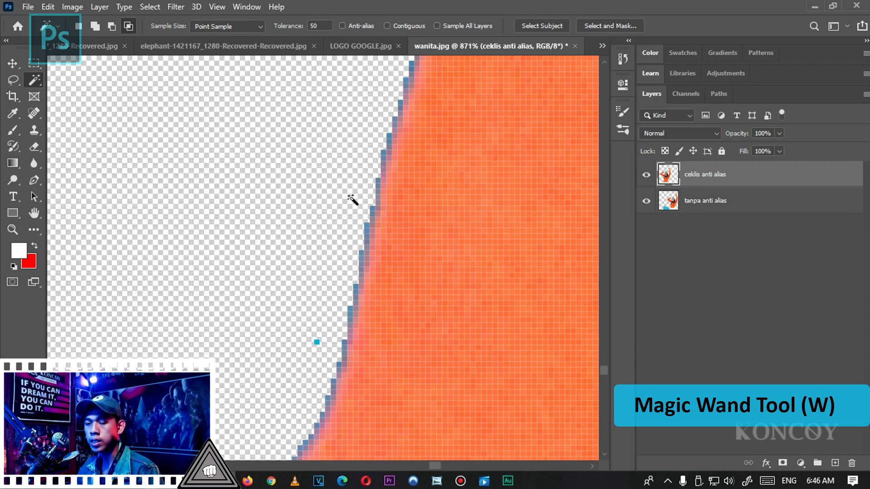
scroll(353, 206, "down", 5)
scroll(354, 202, "down", 5)
key("v")
scroll(313, 222, "up", 6)
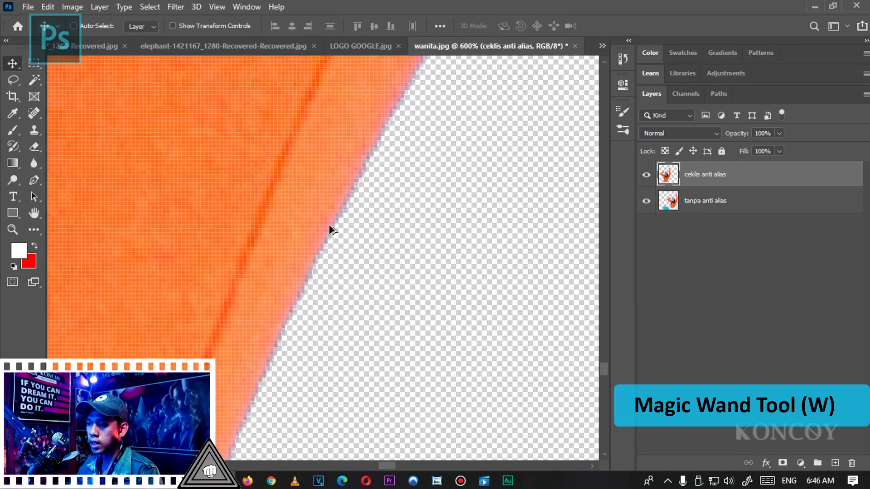
scroll(334, 233, "up", 2)
scroll(340, 188, "up", 2)
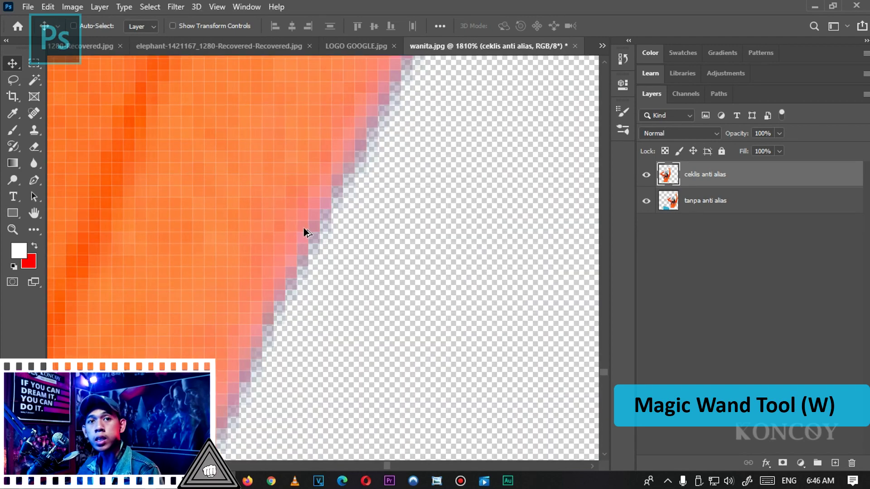
scroll(305, 233, "up", 1)
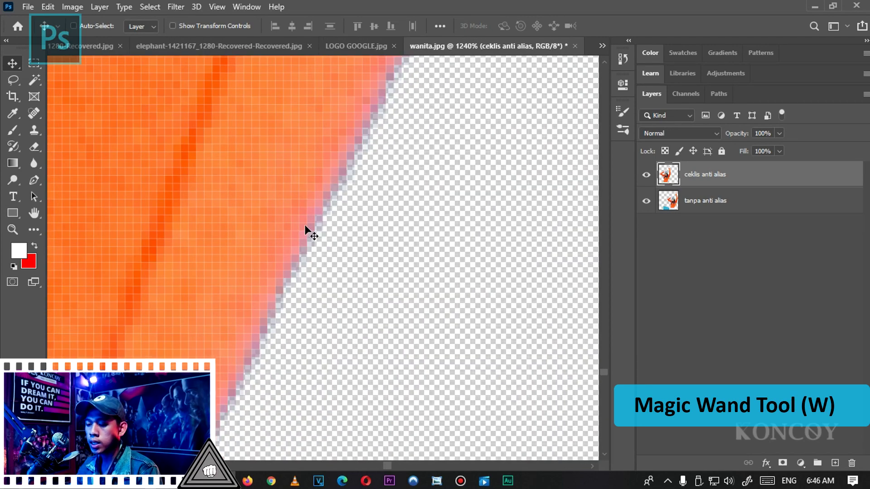
key("w")
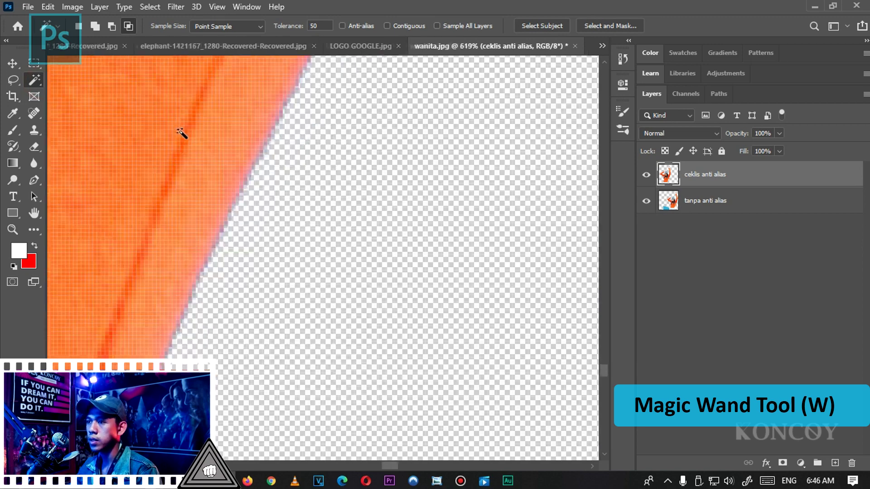
key("ctrl+z")
Undo back to the single Layer 0 photo and Magic Wand its blue background
key("ctrl+z")
key("ctrl+z")
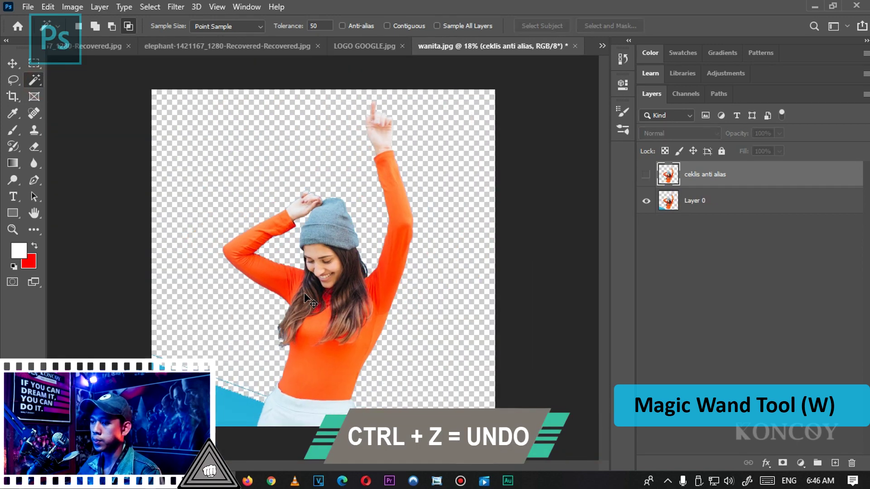
key("ctrl+z")
key("ctrl+z")
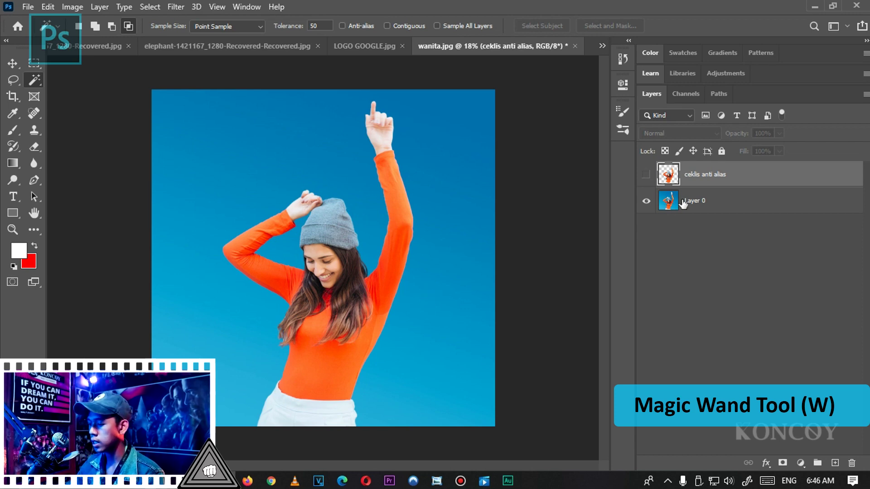
key("Delete")
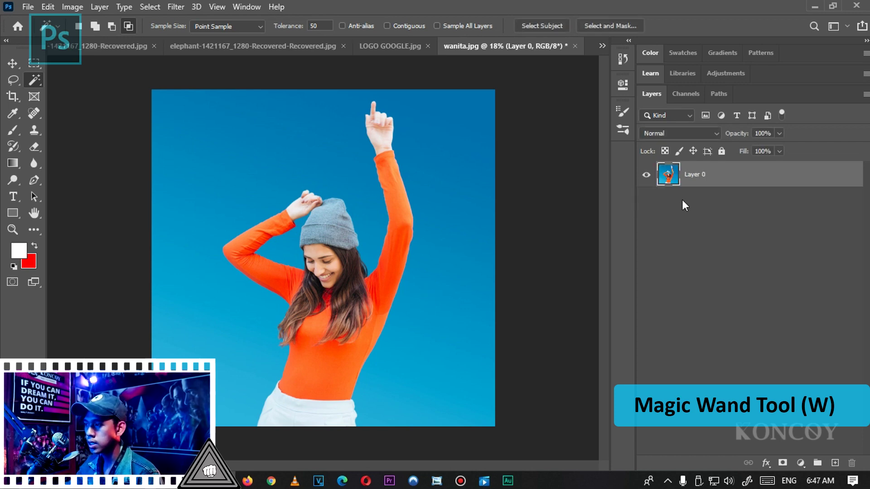
left_click(467, 201)
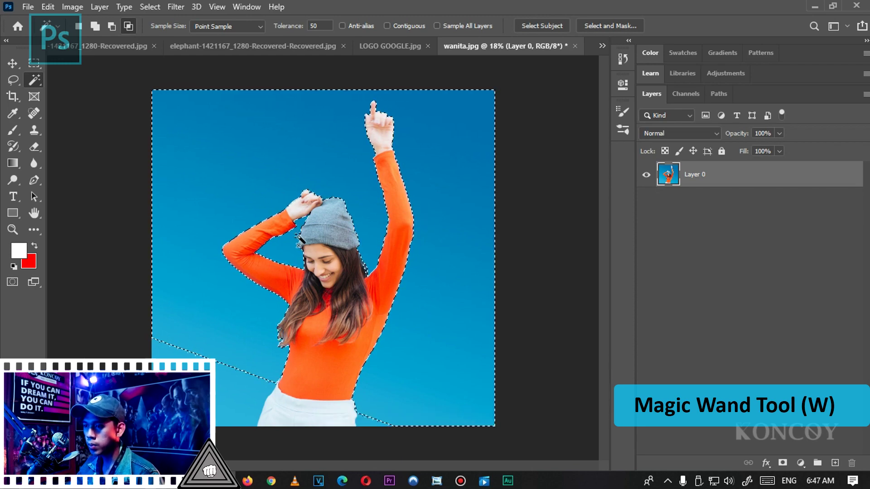
Deselect, then reselect only the connected blue background with Contiguous on
scroll(300, 230, "up", 2)
scroll(356, 165, "up", 3)
scroll(355, 165, "down", 1)
scroll(272, 204, "down", 2)
scroll(198, 308, "up", 2)
scroll(198, 309, "down", 3)
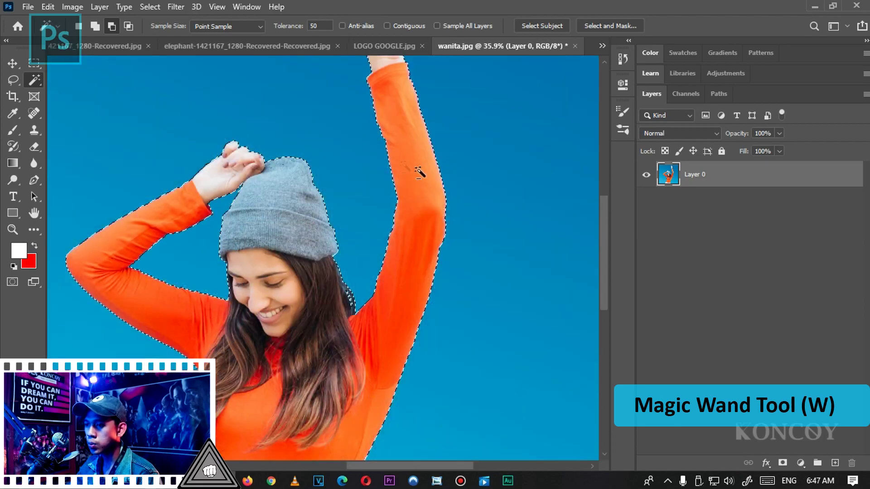
scroll(423, 175, "up", 2)
scroll(252, 111, "up", 2)
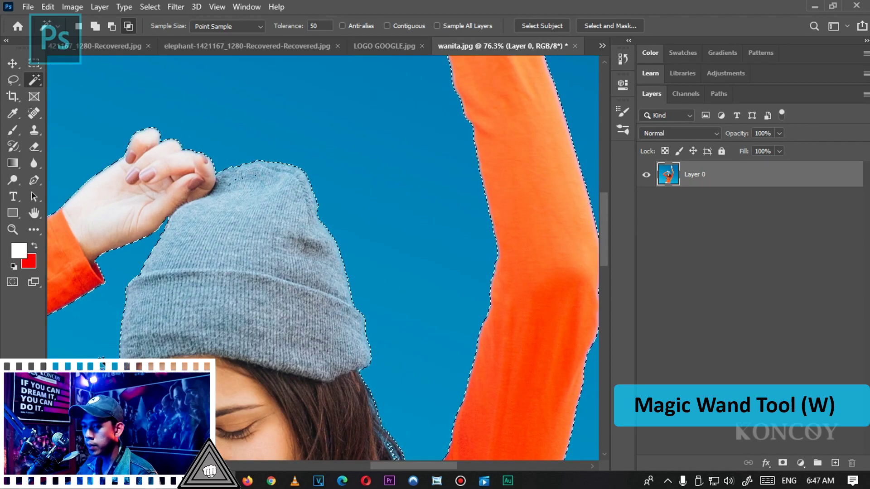
scroll(248, 261, "down", 2)
scroll(248, 261, "down", 2)
key("ctrl+d")
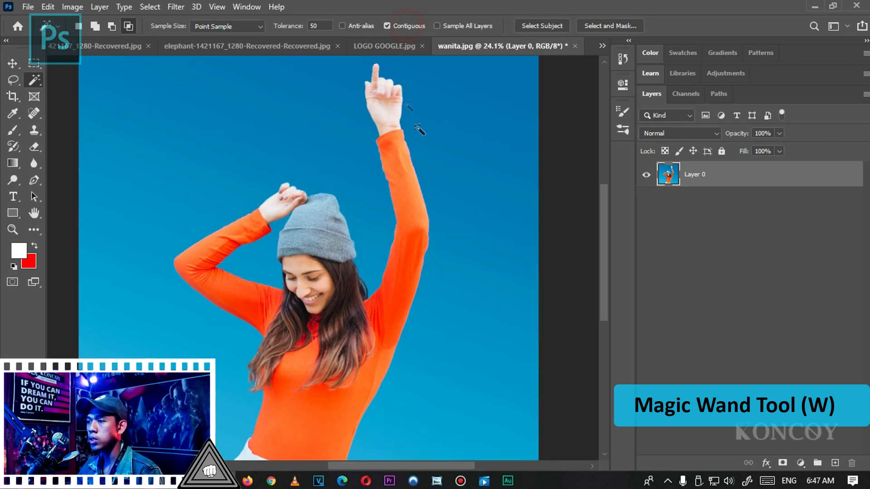
left_click(468, 170)
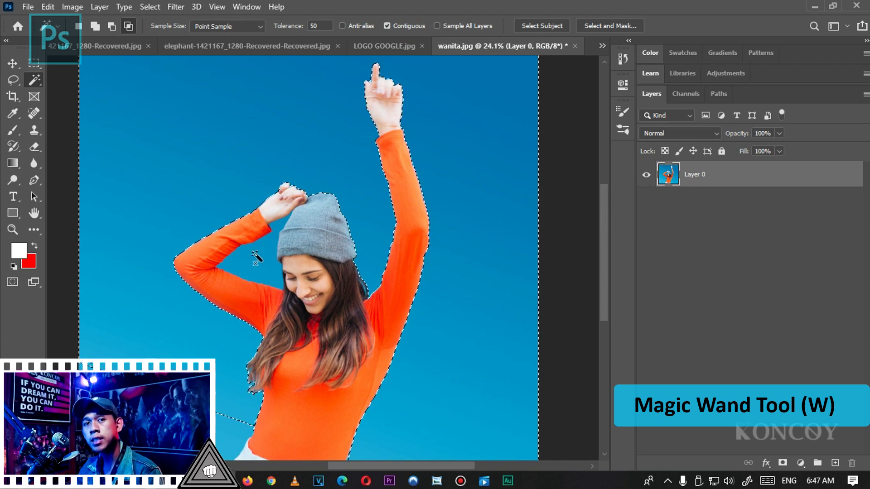
scroll(262, 243, "up", 3)
scroll(317, 182, "down", 1)
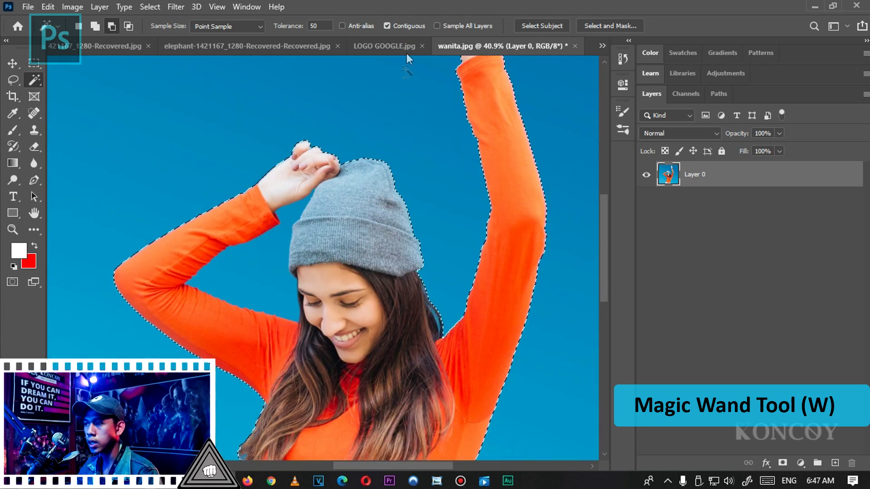
scroll(317, 159, "down", 3)
scroll(289, 219, "up", 2)
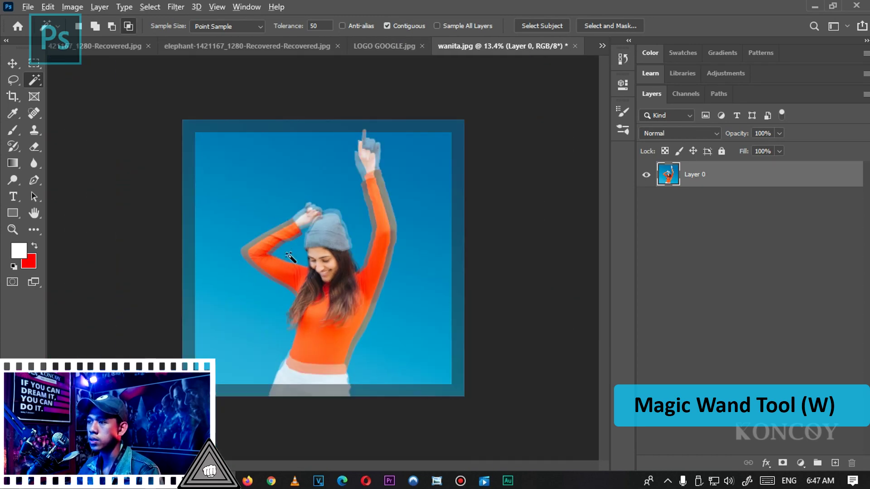
Enable Sample All Layers and brush a white cloud into the upper-left sky
key("ctrl+d")
left_click(469, 26)
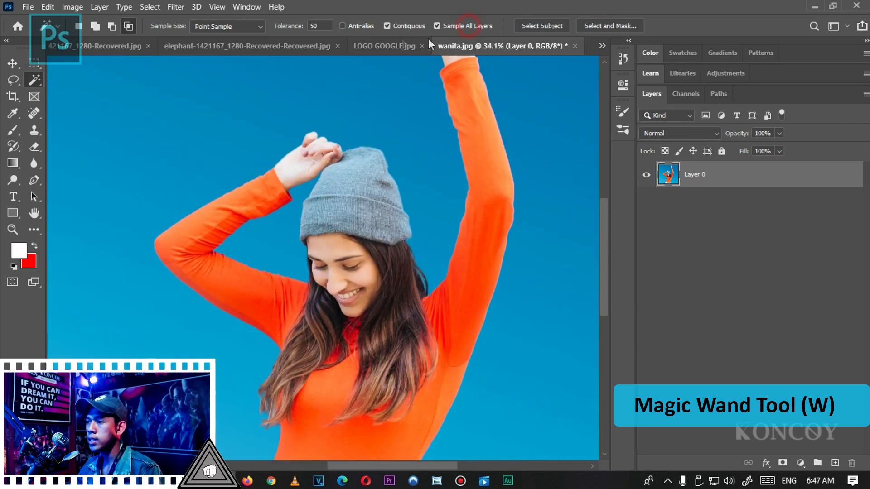
left_click(402, 26)
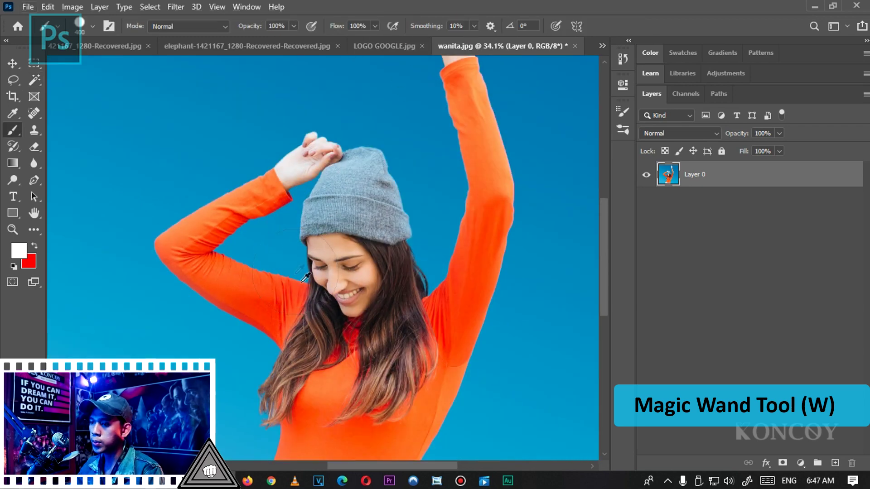
scroll(244, 181, "down", 3)
scroll(244, 181, "up", 2)
left_click(12, 131)
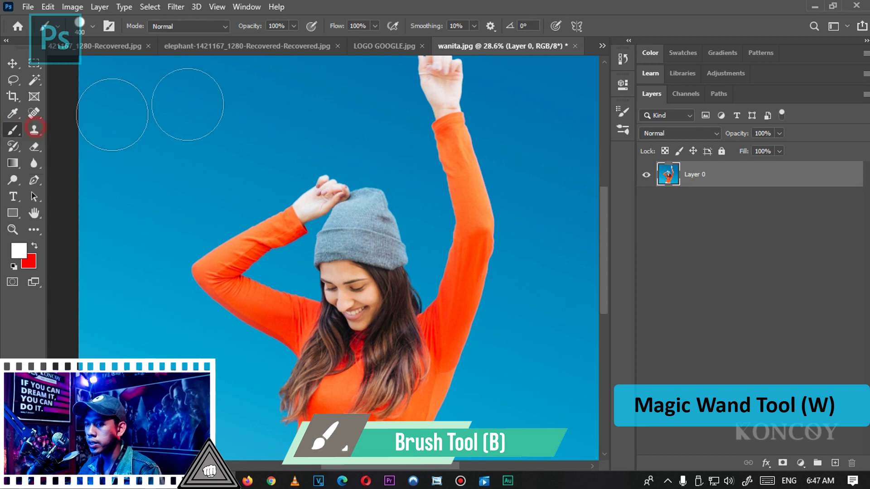
scroll(201, 298, "up", 2)
left_click(835, 463)
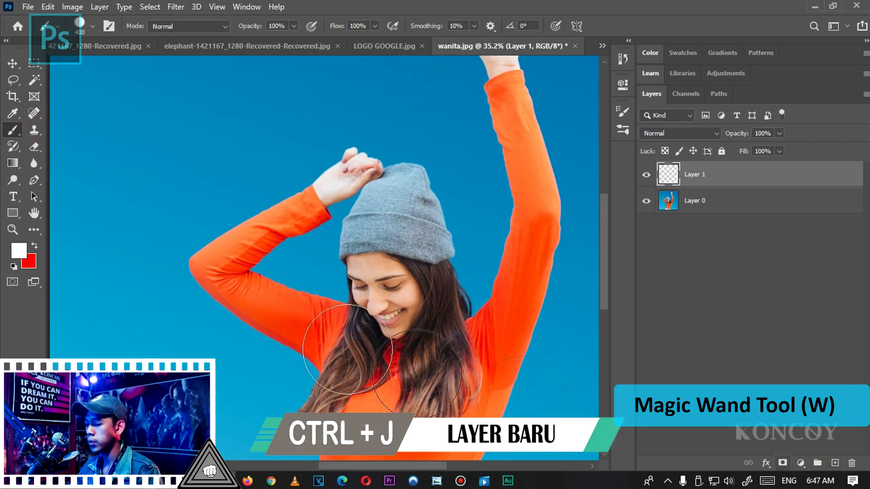
mouse_move(237, 124)
left_mouse_down()
mouse_move(183, 142)
mouse_move(154, 132)
left_mouse_up()
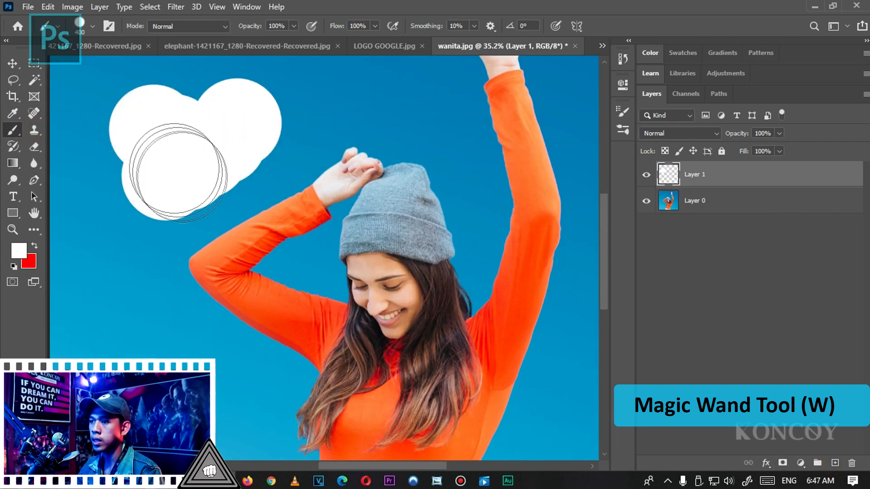
Magic Wand the blue sky across all layers, then deselect and remove the cloud
key("w")
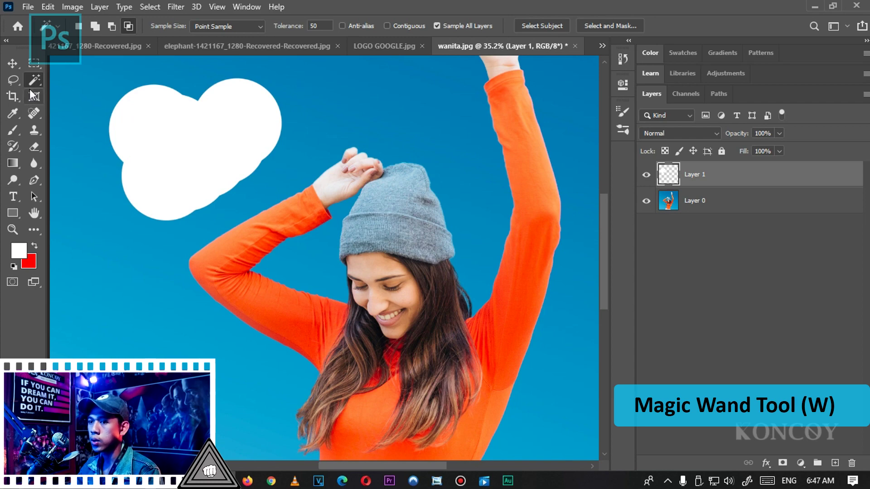
right_click(34, 81)
left_click(103, 102)
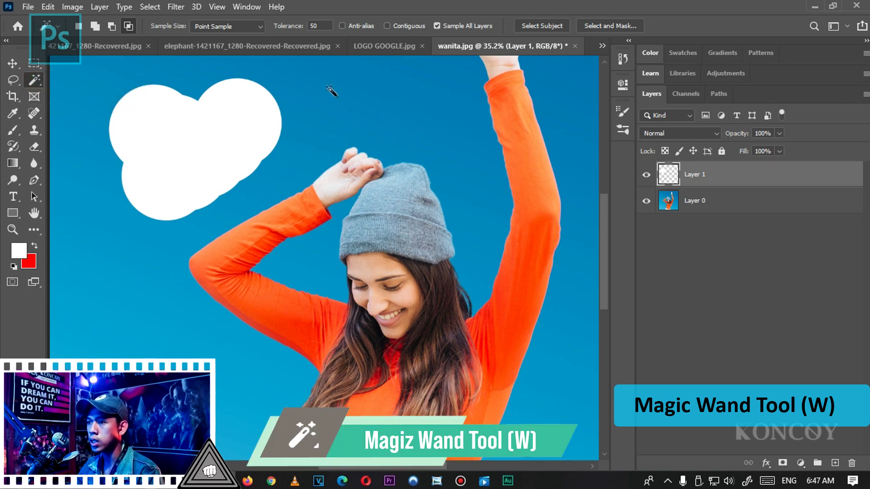
left_click(315, 79)
scroll(272, 163, "down", 2)
scroll(236, 247, "up", 3)
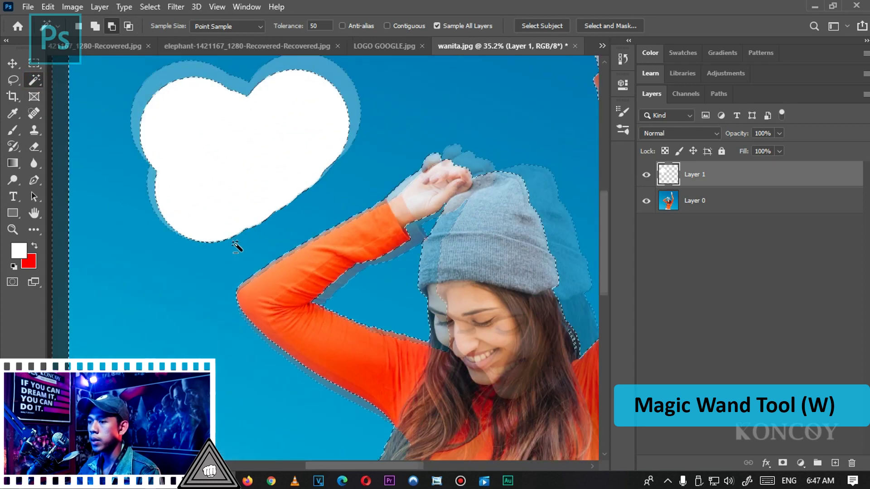
key("shift")
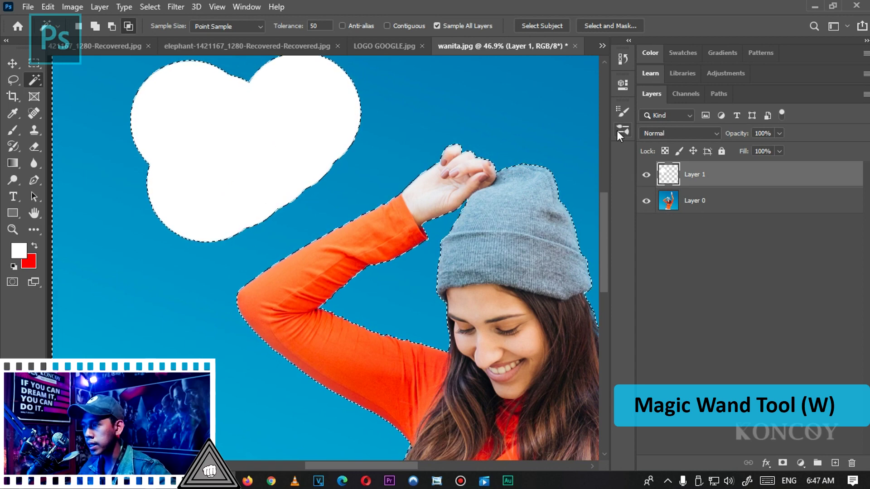
scroll(295, 127, "up", 2)
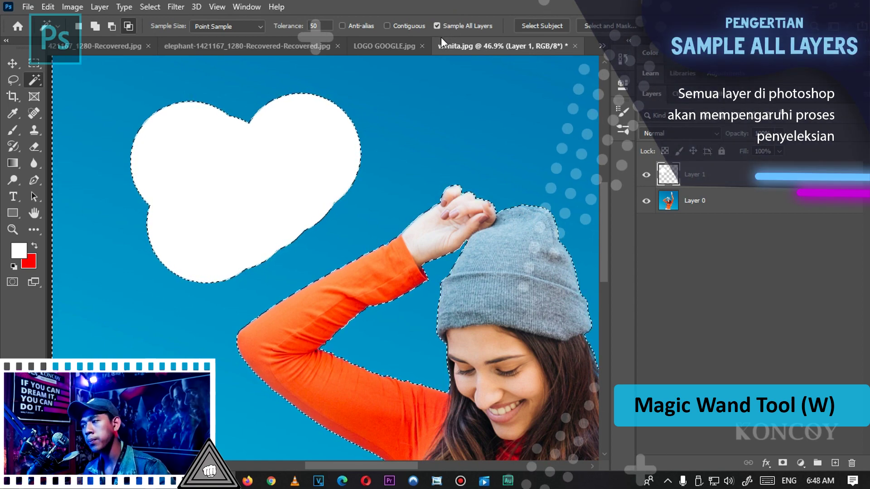
key("ctrl+d")
key("Delete")
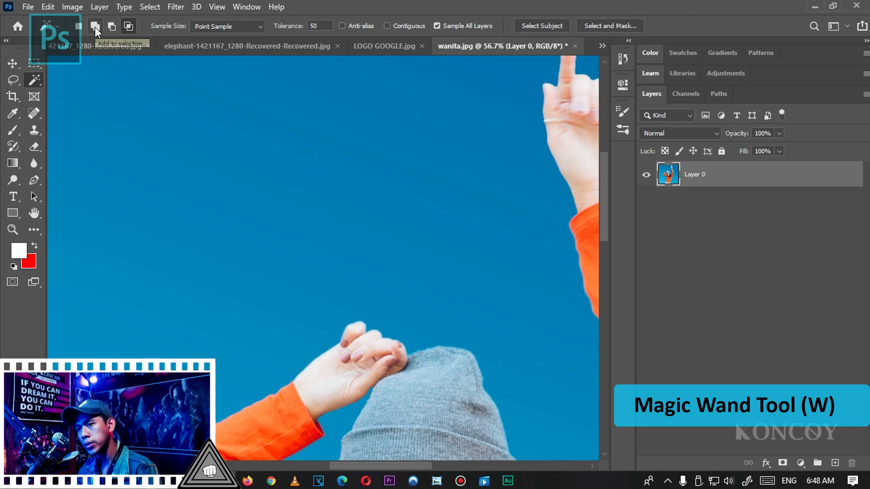
Reselect the blue background, then subtract it with Alt so nothing remains selected
left_click(77, 25)
left_click(181, 153)
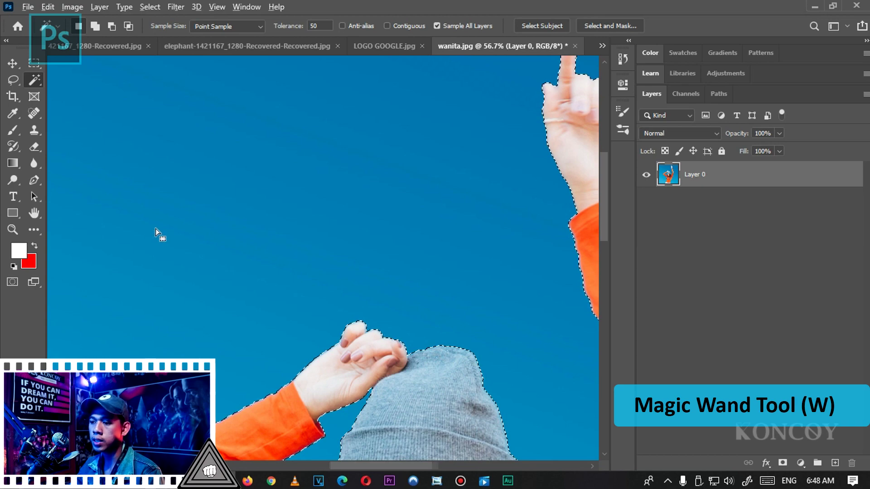
scroll(156, 228, "down", 5)
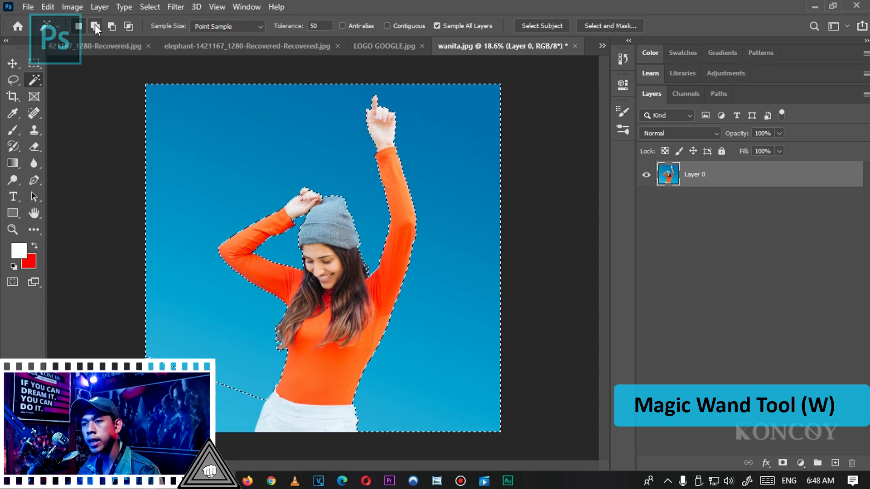
left_click(96, 28)
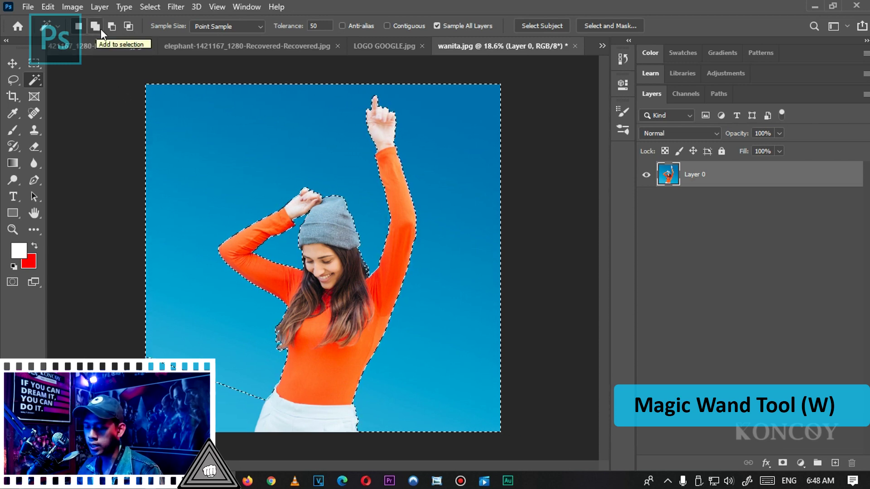
key("shift")
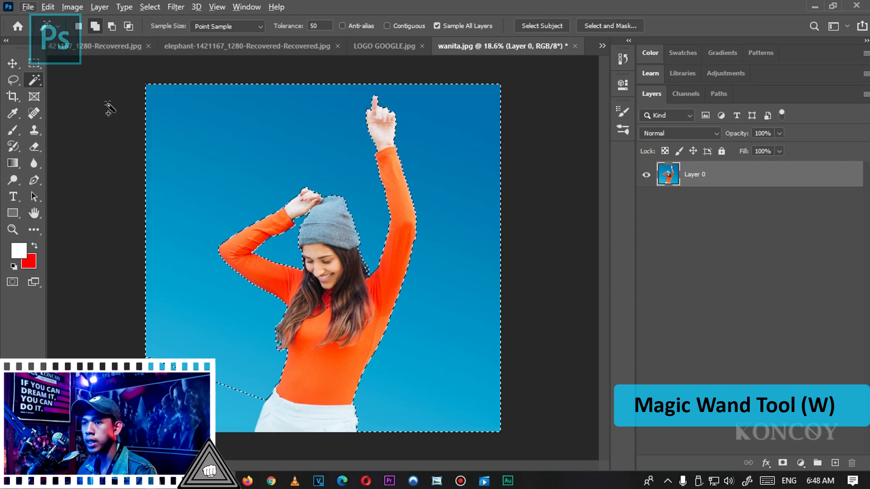
key("alt")
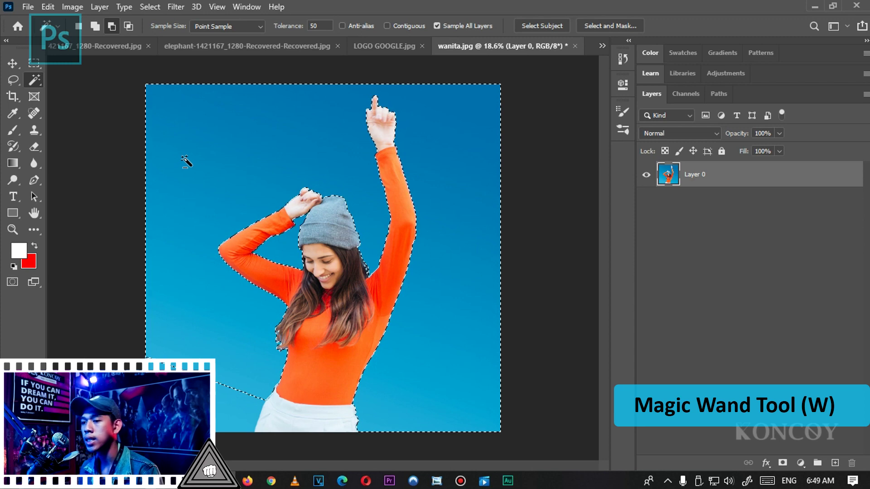
left_click(210, 169, "alt")
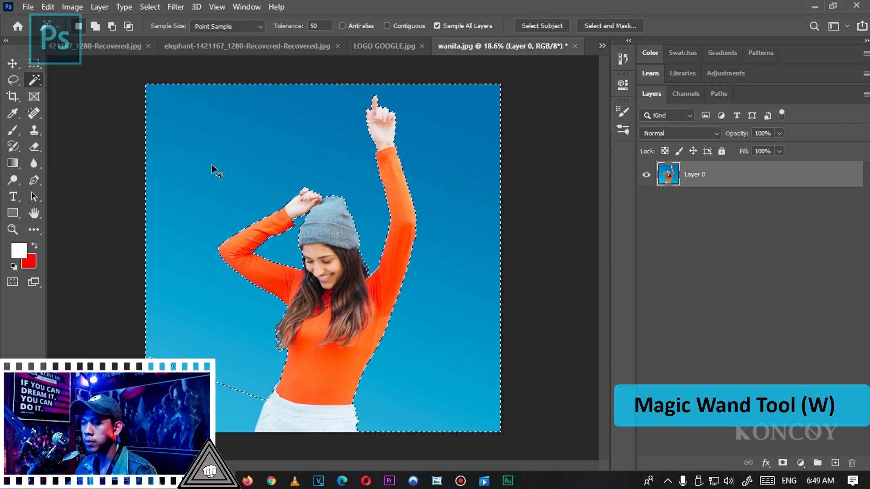
left_click(207, 179, "alt")
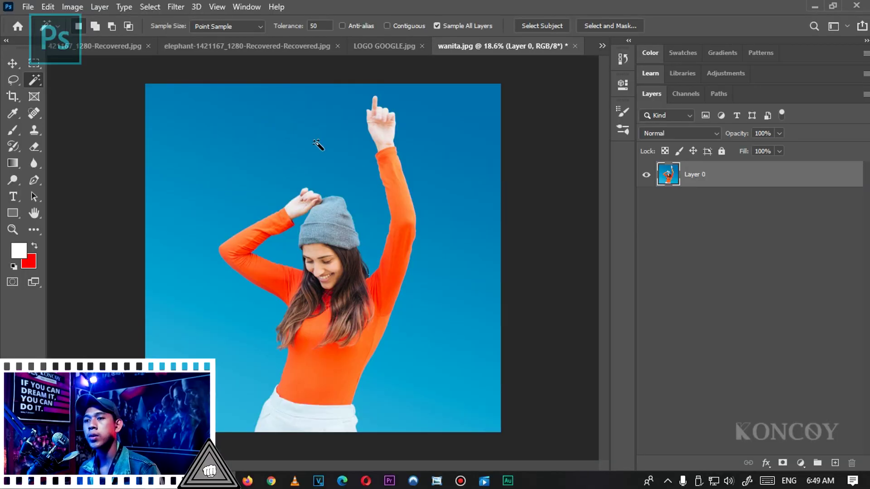
Choose the Object Selection Tool and bring up the selection tool folder in File Explorer
left_click_drag(34, 80, 86, 84)
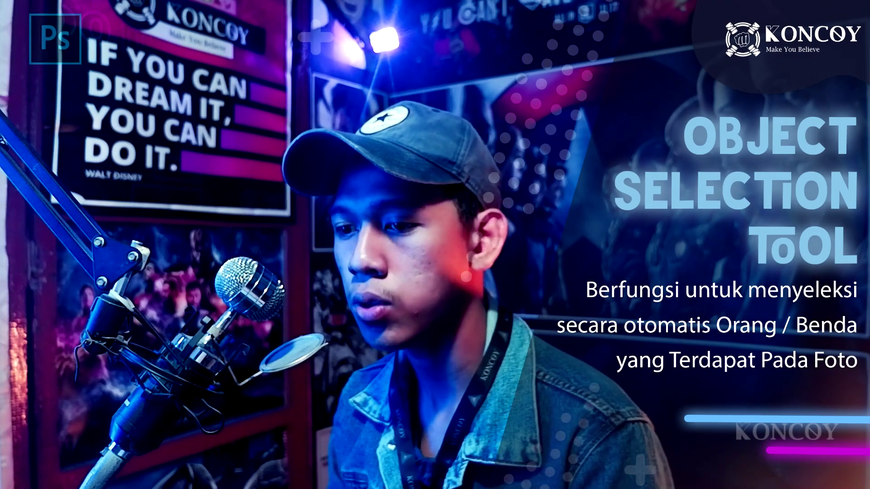
mouse_move(231, 480)
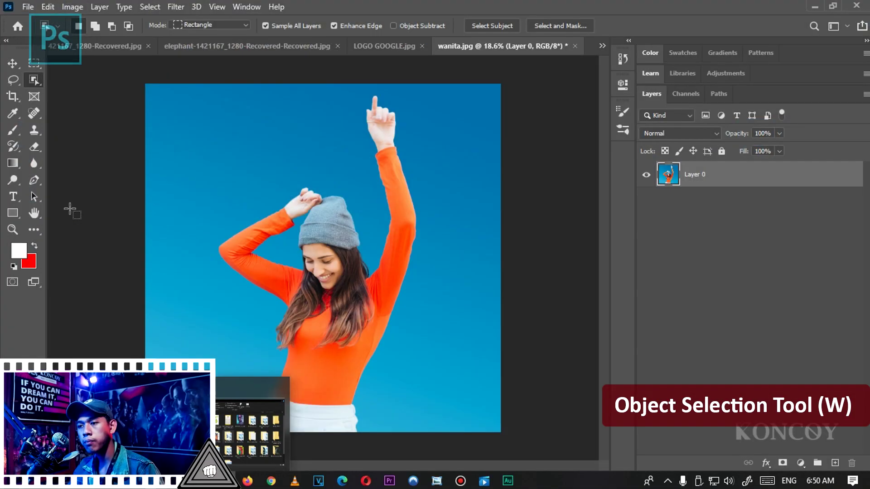
left_click(190, 480)
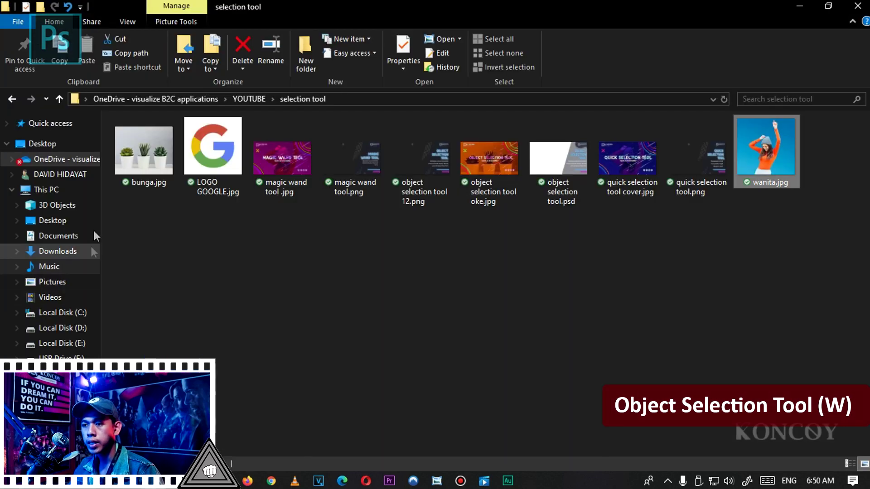
Drag bunga.jpg from File Explorer into Photoshop as a new document
left_click_drag(146, 148, 224, 480)
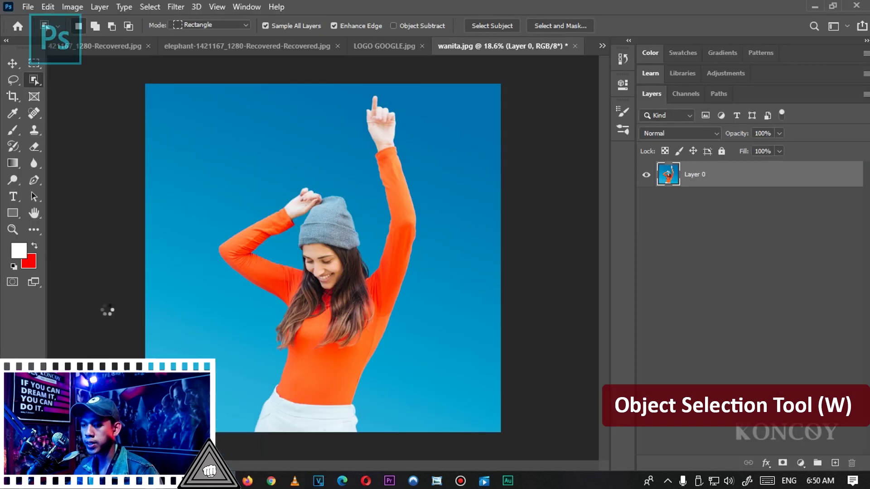
left_click_drag(2, 355, 200, 305)
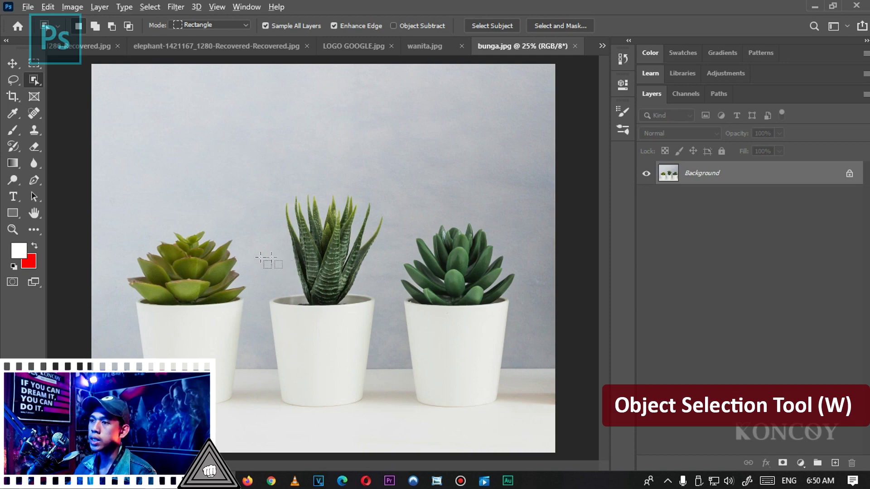
In Rectangle mode, box the left succulent and its white pot to select it
scroll(272, 257, "up", 5)
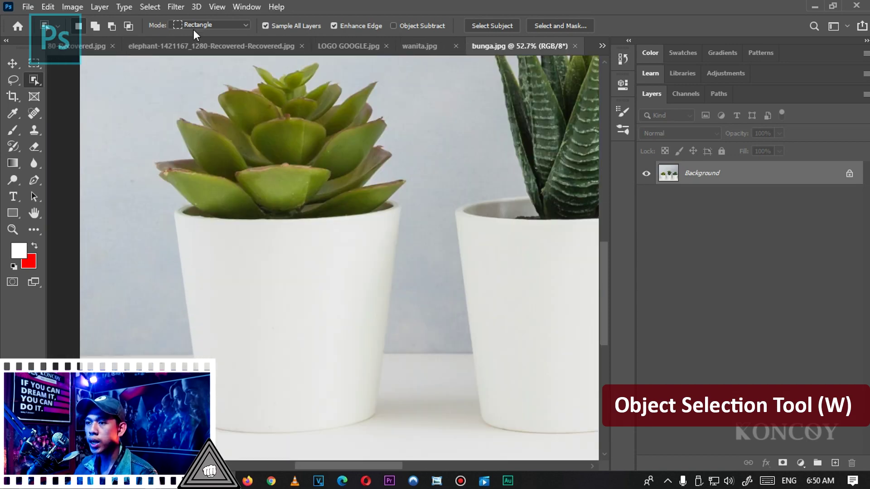
scroll(192, 269, "down", 3)
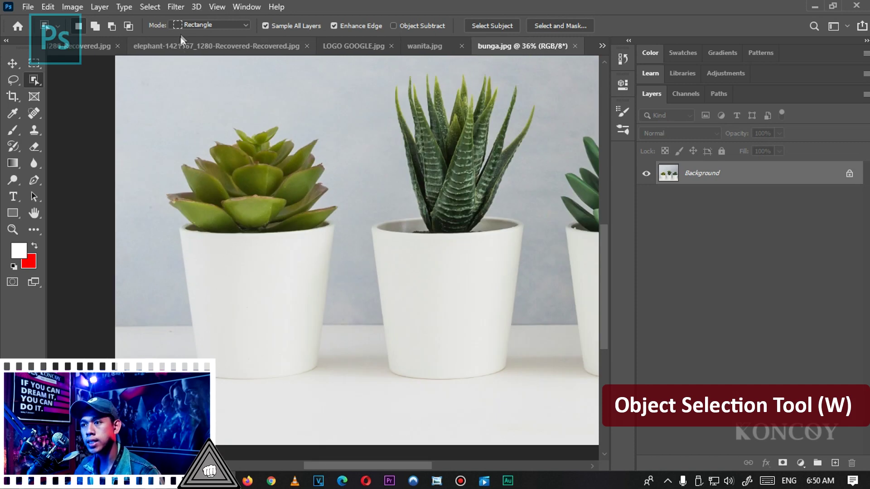
left_click(189, 25)
left_click(194, 23)
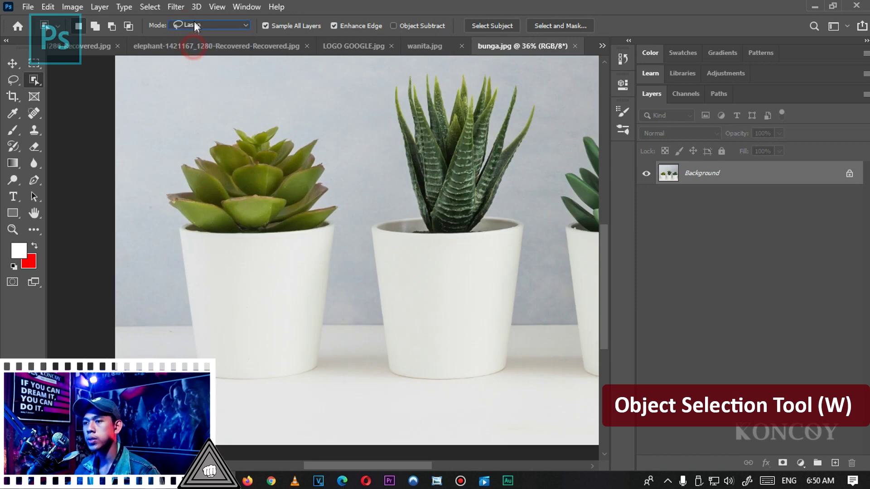
left_click(200, 36)
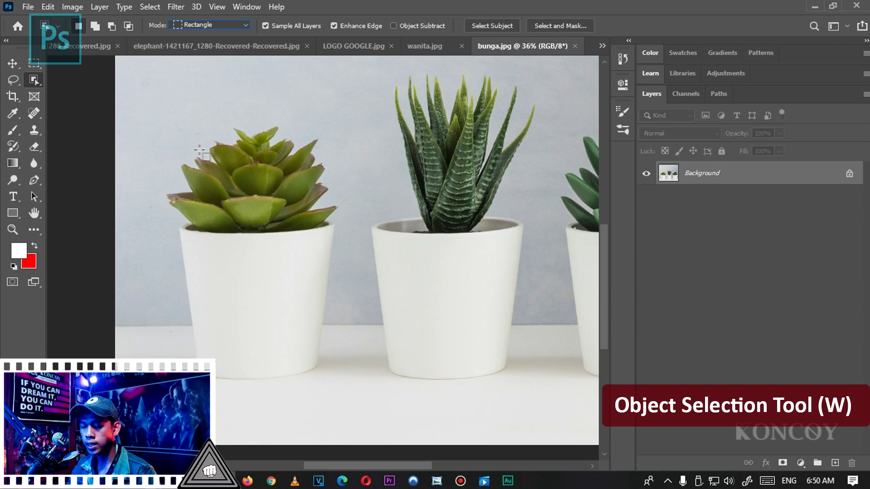
left_click_drag(156, 97, 352, 386)
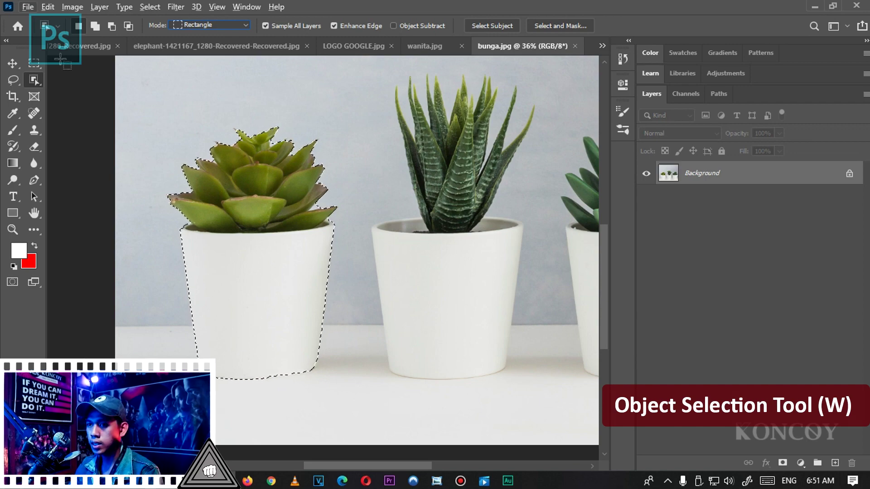
left_click(17, 61)
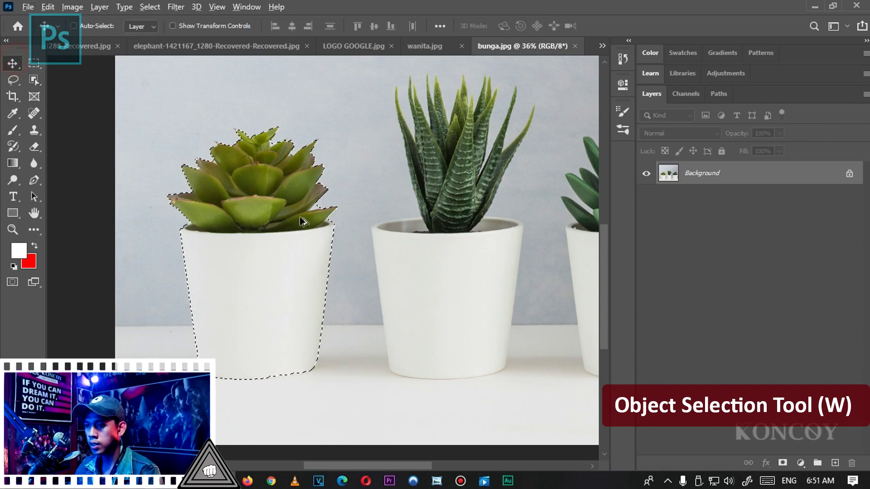
Copy the selected left plant onto Layer 1 and hide the Background photo
scroll(314, 220, "up", 3)
scroll(313, 219, "up", 2)
scroll(314, 220, "up", 2)
scroll(314, 220, "down", 4)
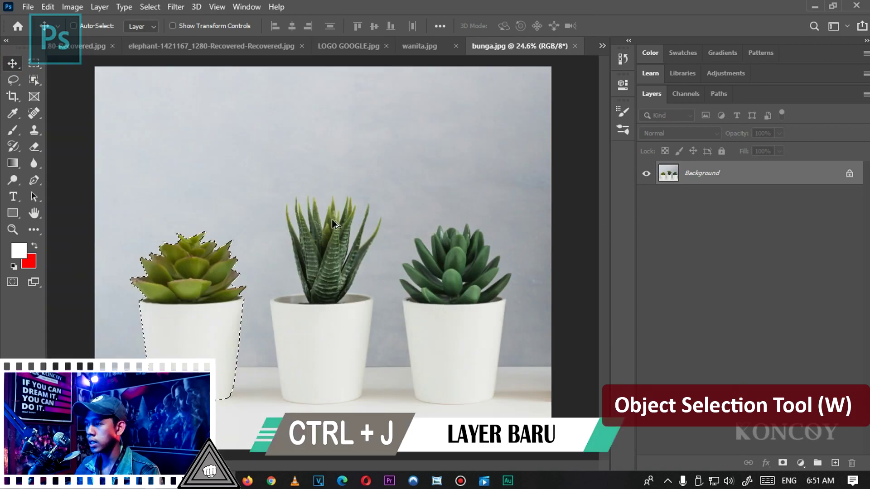
scroll(482, 267, "up", 1)
key("ctrl+j")
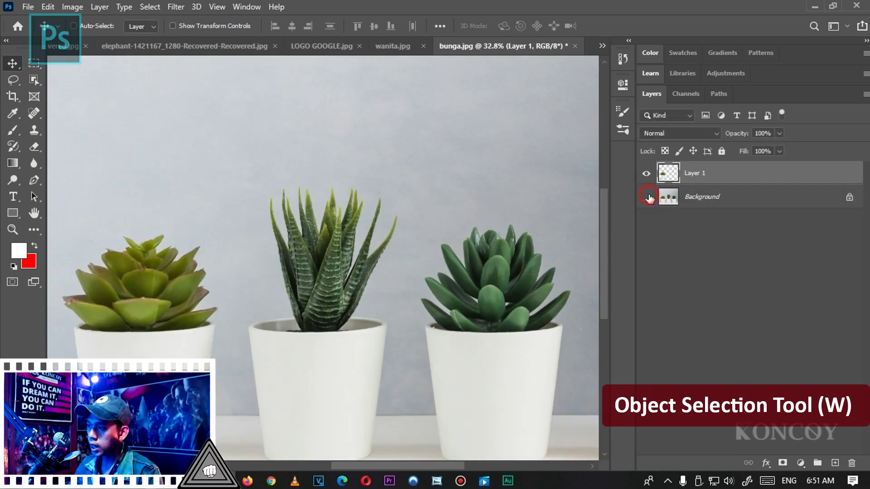
left_click(649, 198)
Add a 00ff00 green Solid Color fill layer and place it beneath Layer 1
scroll(229, 287, "up", 3)
scroll(229, 259, "up", 3)
scroll(314, 146, "down", 4)
scroll(399, 259, "up", 2)
scroll(398, 258, "down", 1)
left_click(800, 463)
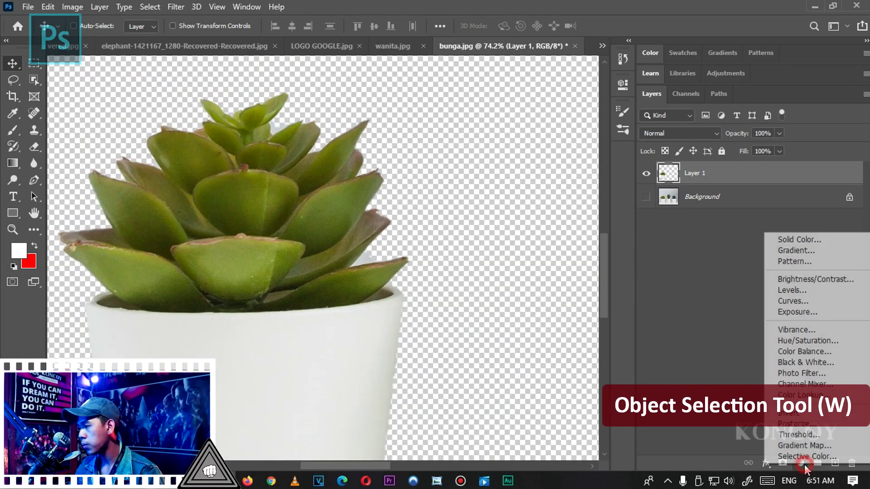
left_click(799, 239)
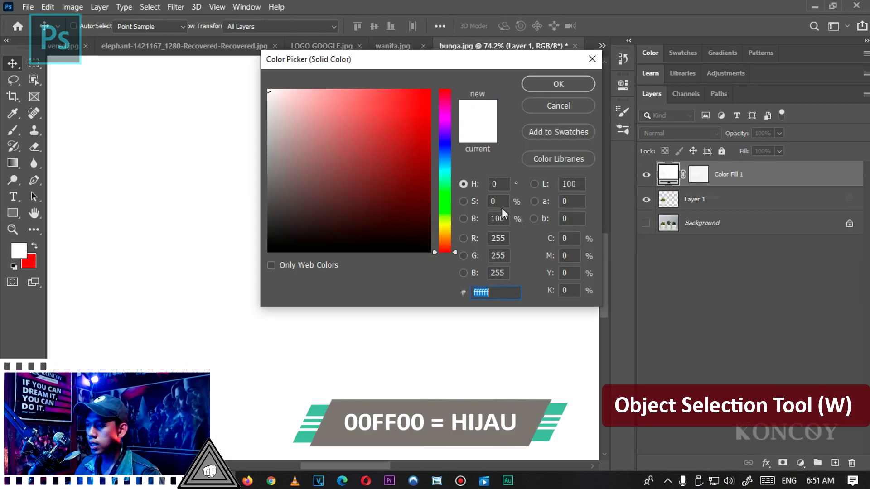
type("00ff0")
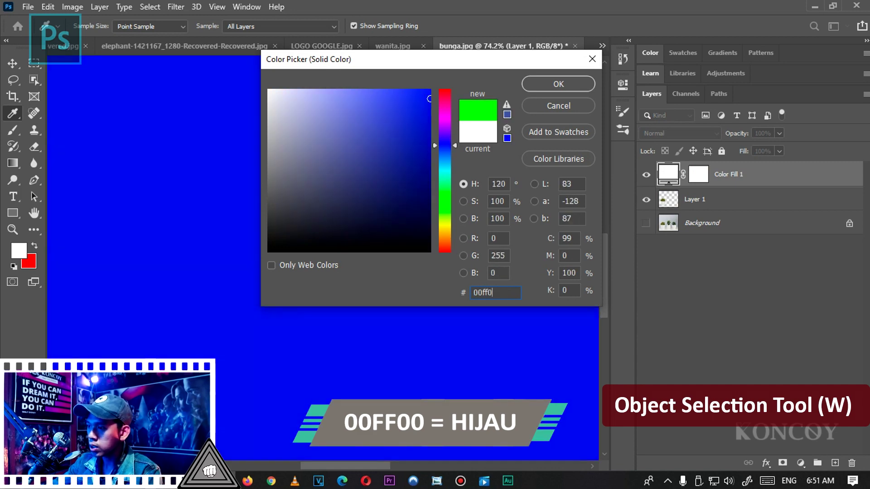
type("0")
key("Return")
key("v")
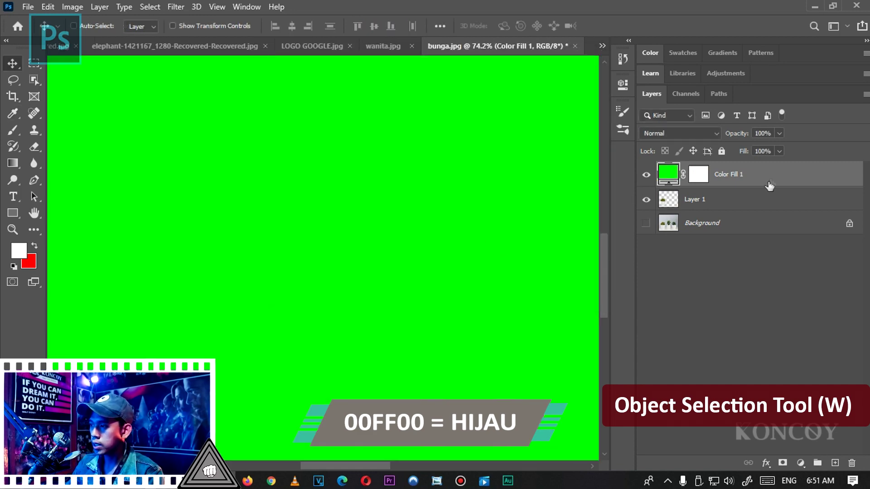
left_click_drag(769, 187, 761, 218)
Hide both the Color Fill 1 and Layer 1 layers to show the original photo
scroll(403, 256, "down", 3)
scroll(408, 252, "down", 2)
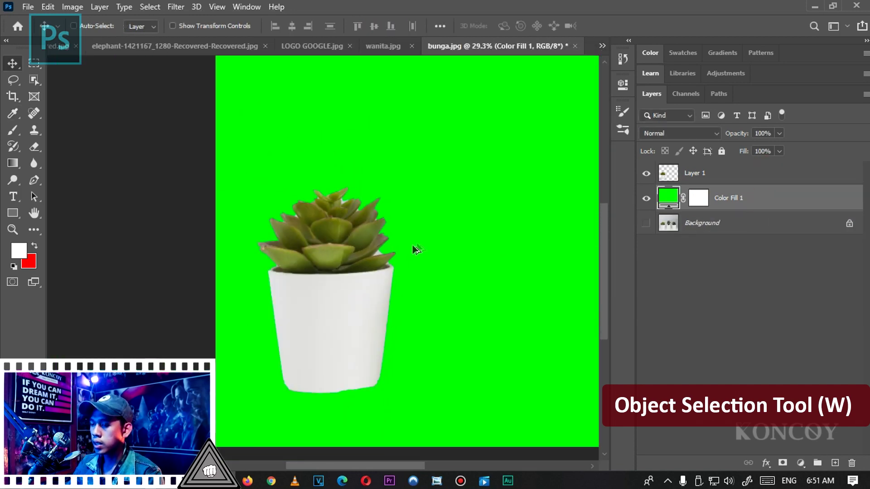
scroll(419, 247, "up", 3)
scroll(365, 216, "up", 2)
scroll(421, 174, "up", 1)
scroll(425, 270, "up", 1)
scroll(423, 307, "down", 3)
scroll(436, 199, "up", 2)
scroll(439, 202, "down", 1)
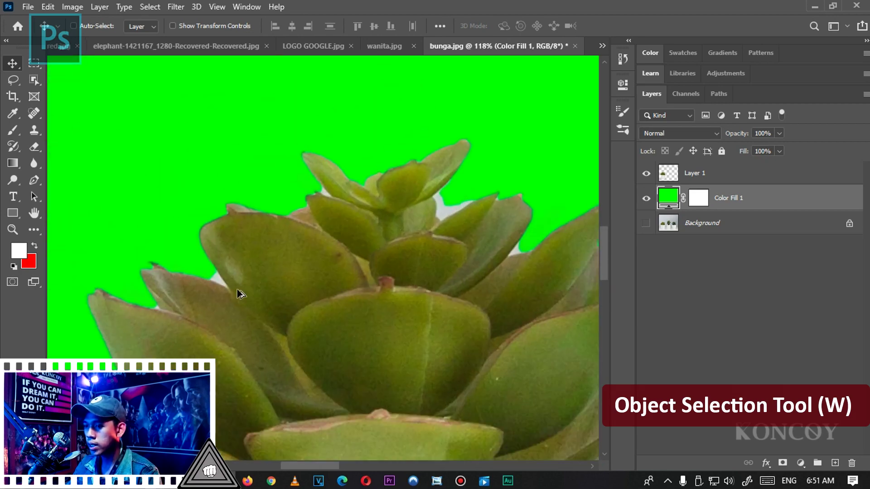
scroll(258, 286, "up", 3)
scroll(234, 292, "down", 4)
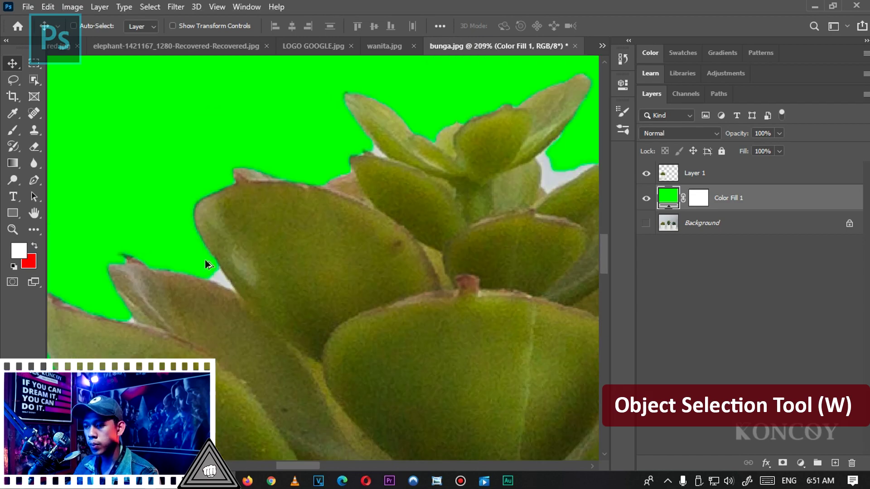
scroll(206, 263, "up", 1)
scroll(206, 263, "down", 2)
scroll(208, 261, "down", 1)
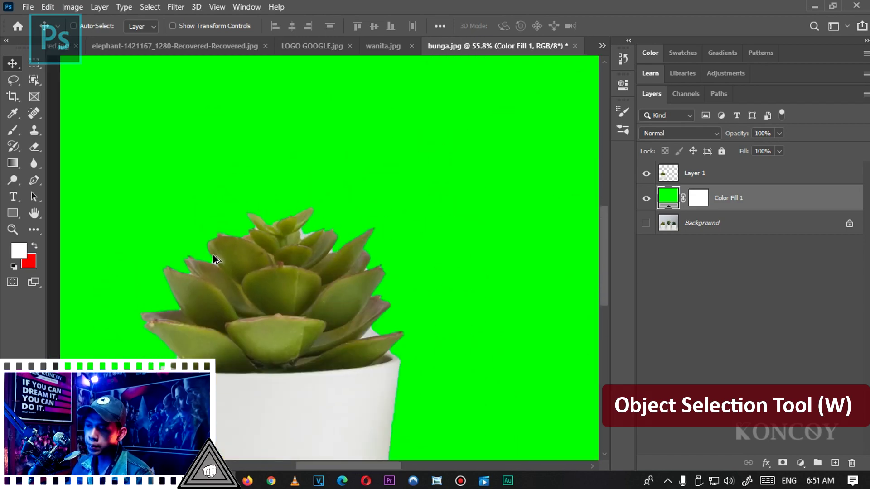
scroll(208, 260, "down", 1)
scroll(296, 346, "down", 1)
scroll(295, 345, "up", 1)
scroll(321, 359, "down", 1)
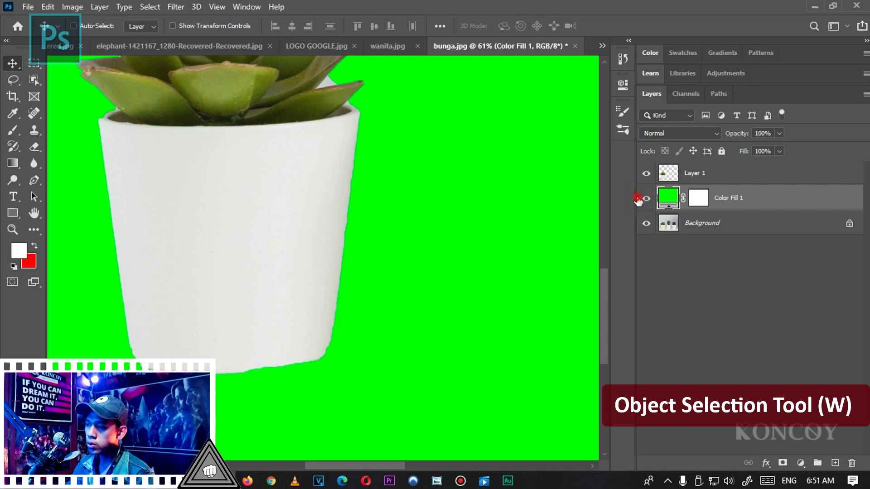
left_click(646, 198)
scroll(508, 253, "down", 1)
scroll(253, 349, "down", 1)
left_click(645, 173)
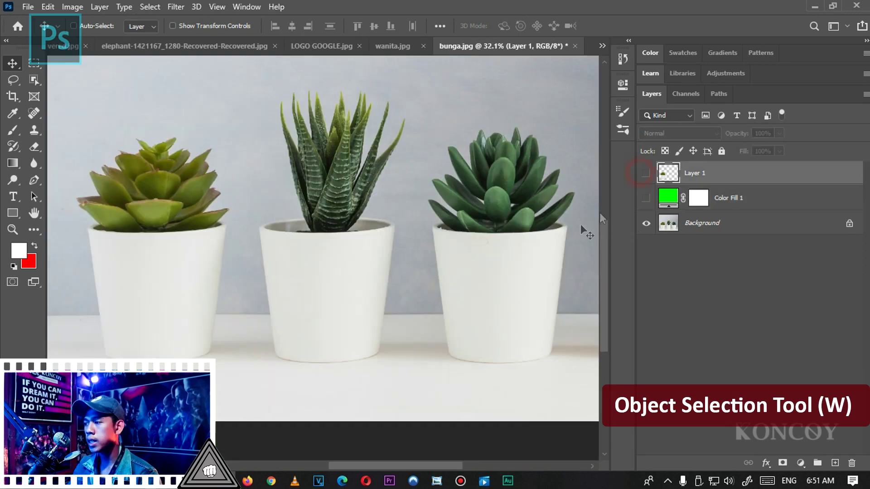
left_click(34, 80)
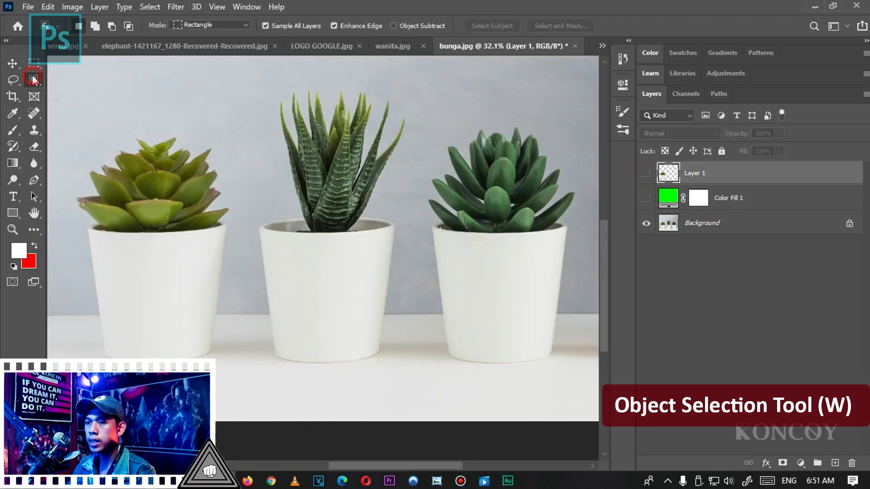
left_click(75, 82)
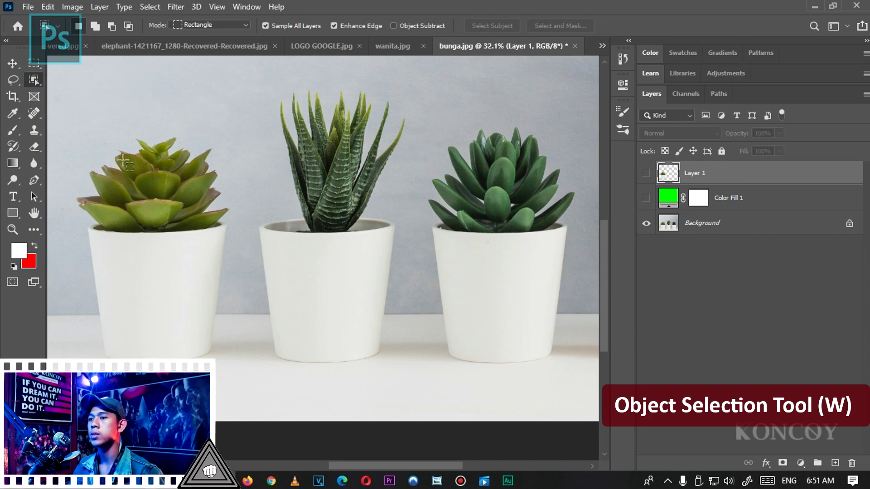
left_click(209, 25)
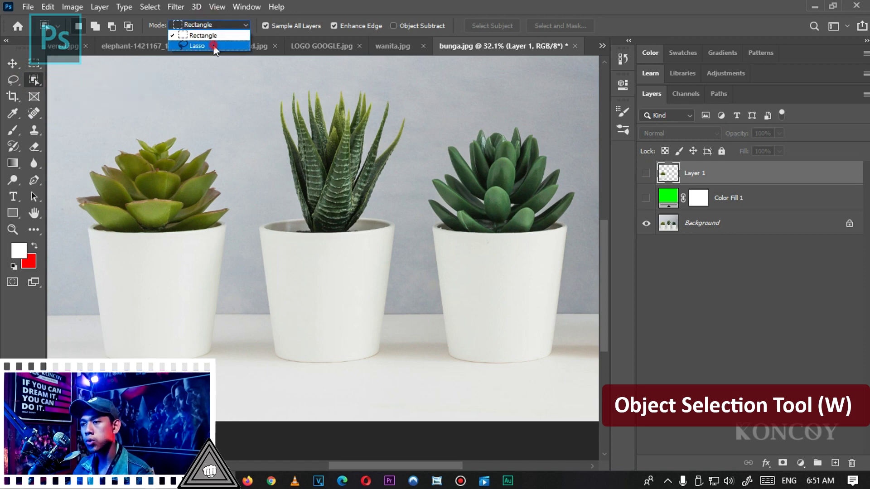
left_click(212, 45)
left_click_drag(92, 338, 102, 364)
left_click_drag(223, 359, 224, 305)
left_click_drag(233, 246, 235, 204)
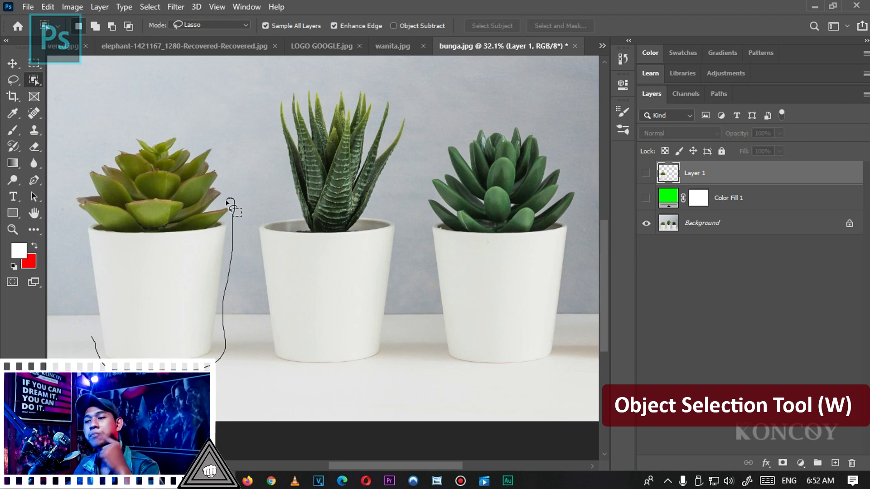
left_click_drag(222, 203, 194, 150)
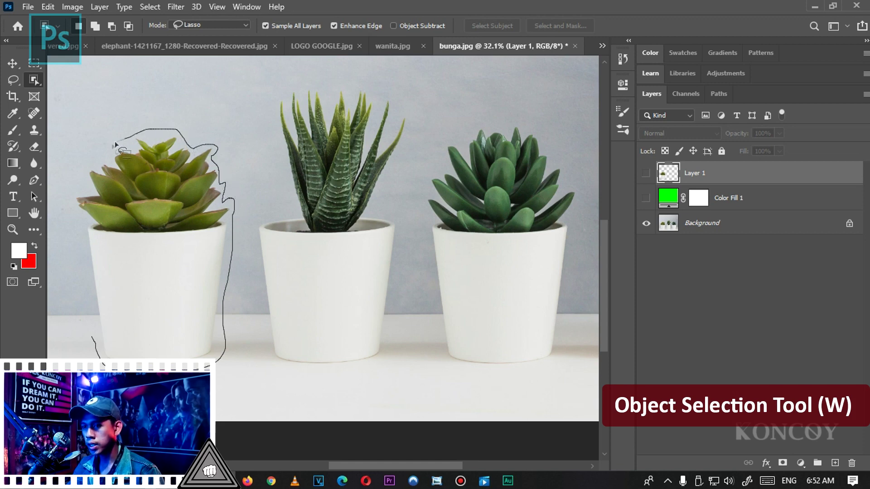
left_click_drag(155, 132, 93, 339)
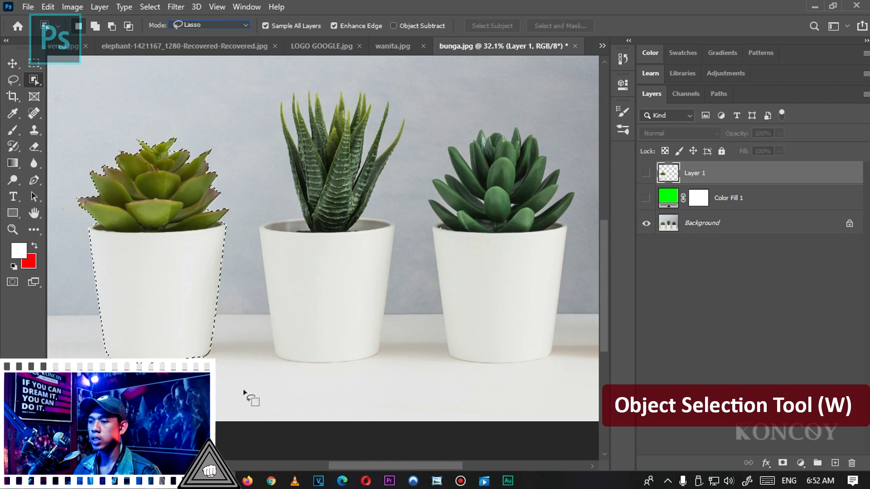
key("alt")
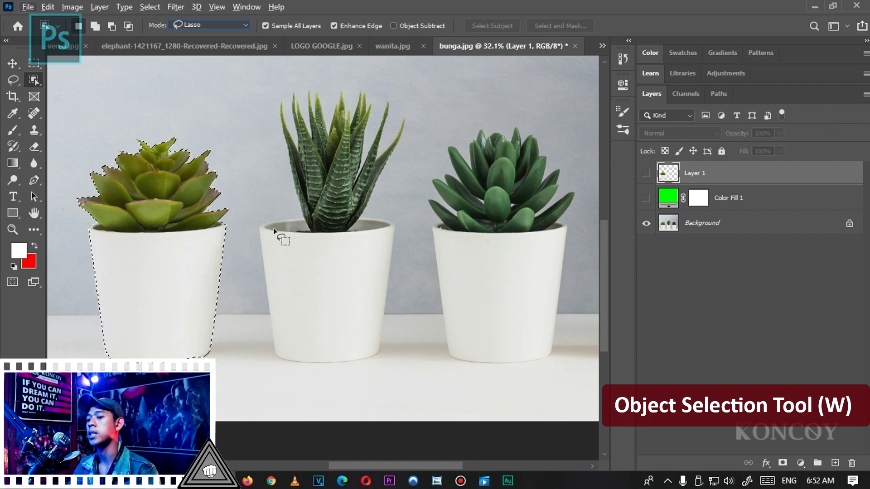
key("ctrl+d")
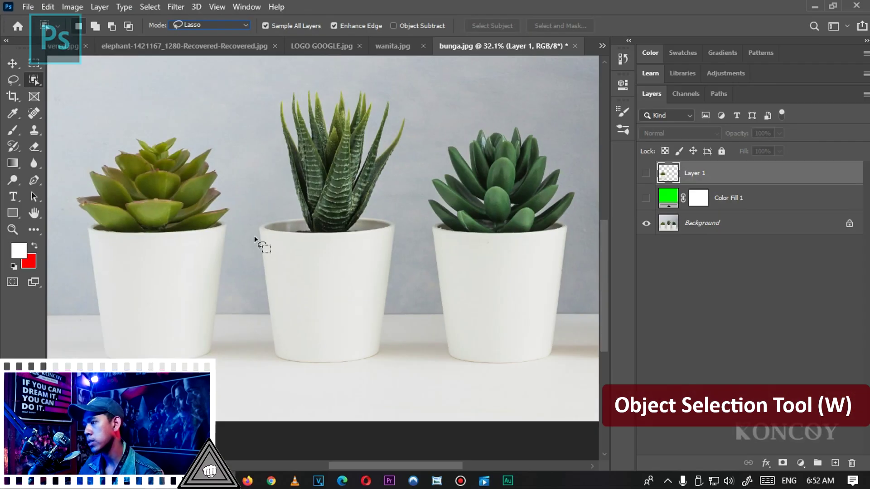
Delete Layer 1 and Color Fill 1 together by dragging them to the trash
left_click(722, 202)
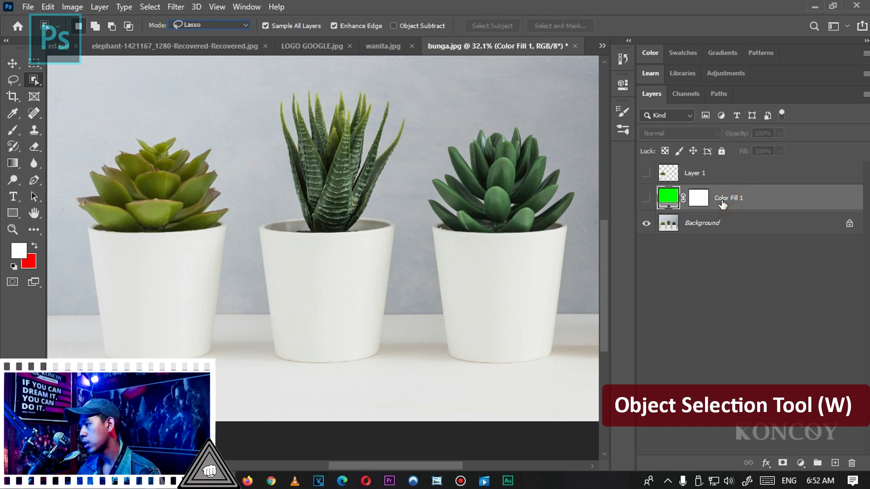
left_click(723, 175, "shift")
left_click_drag(726, 194, 851, 464)
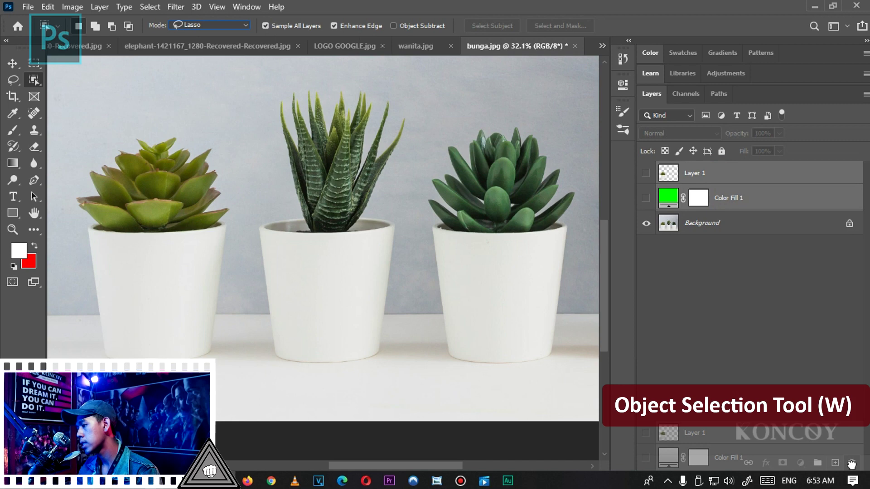
Choose the plain Brush tool, add a new empty layer, and make red the foreground colour
key("b")
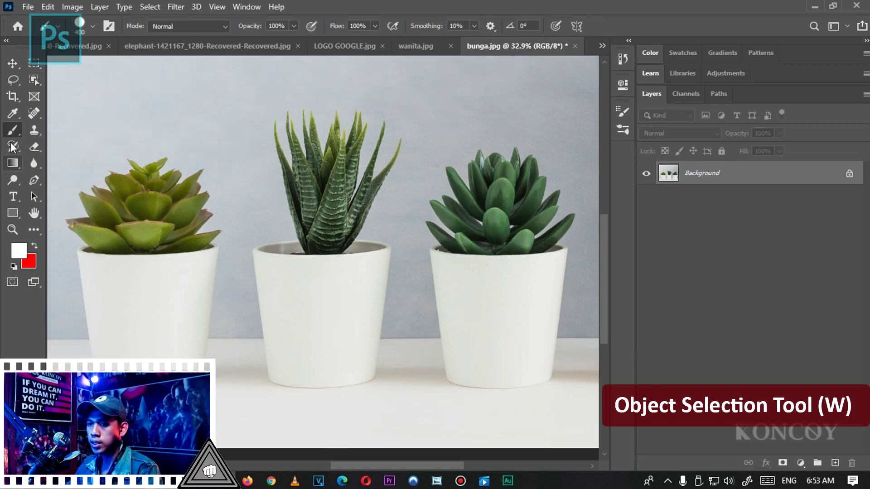
right_click(11, 131)
left_click(63, 131)
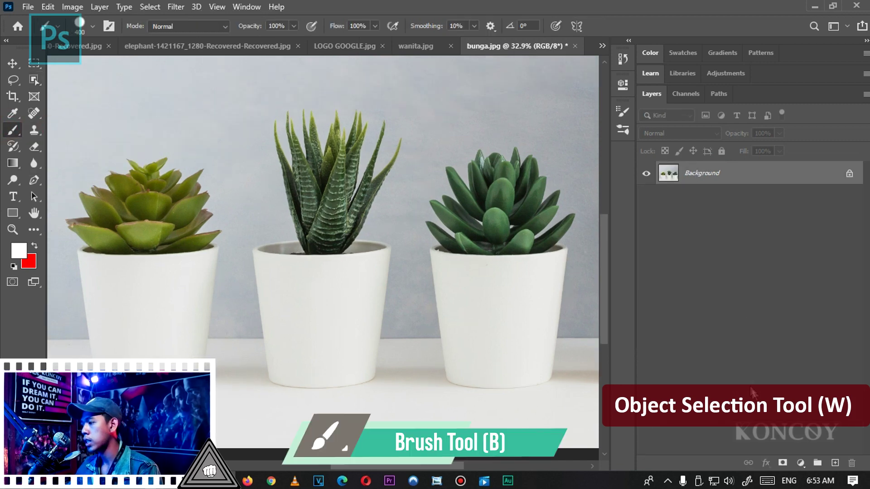
left_click(835, 461)
left_click_drag(265, 113, 290, 195)
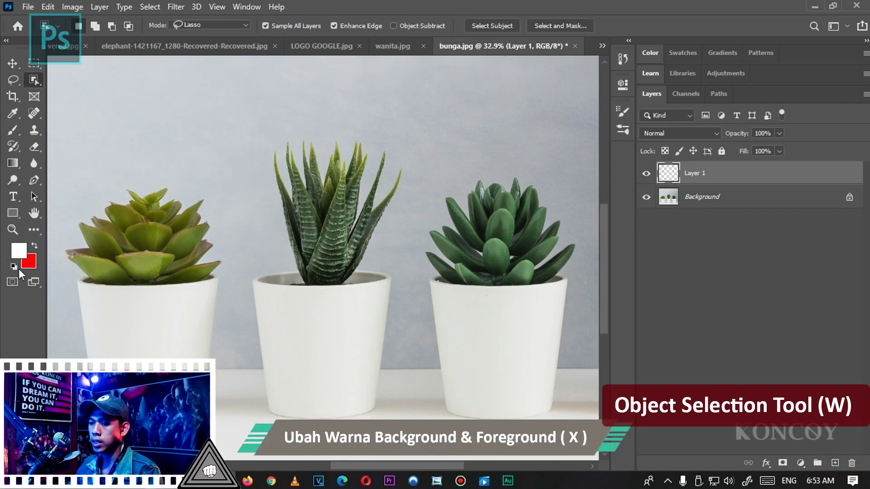
key("x")
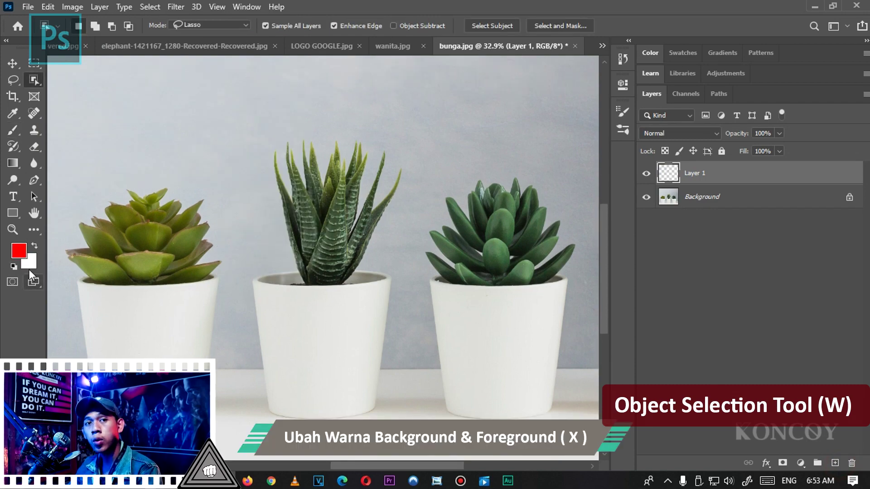
Paint a red blob beside the middle plant, lasso-select the middle pot, then deselect
key("b")
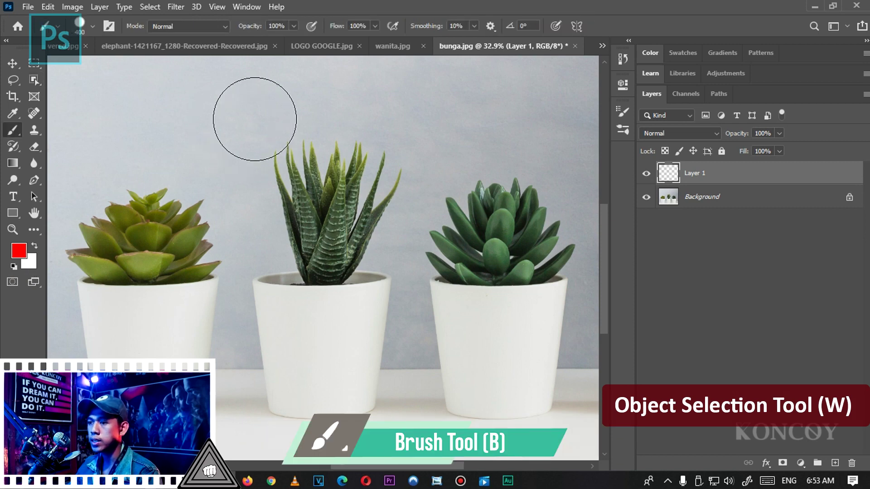
left_click_drag(254, 119, 290, 195)
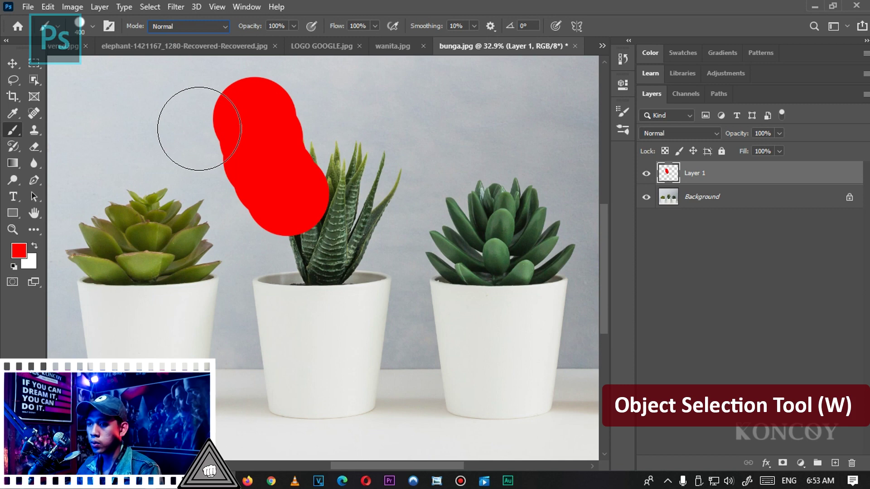
key("w")
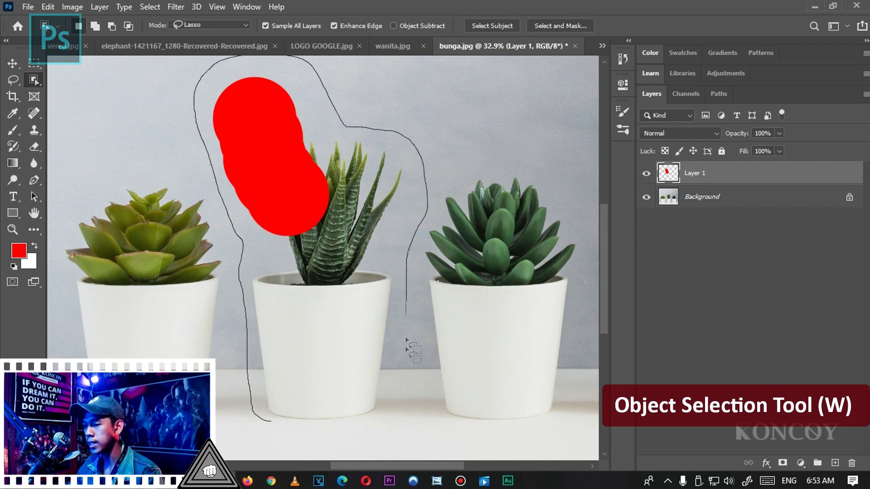
left_click_drag(384, 421, 290, 437)
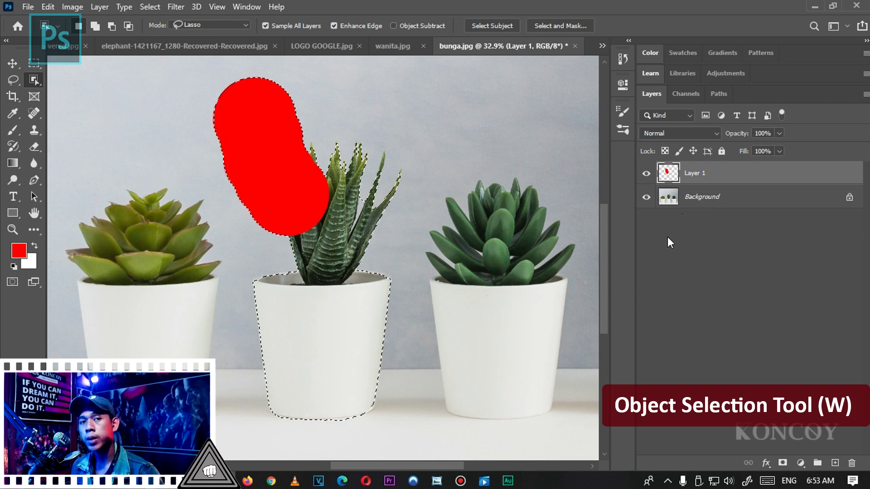
key("ctrl+d")
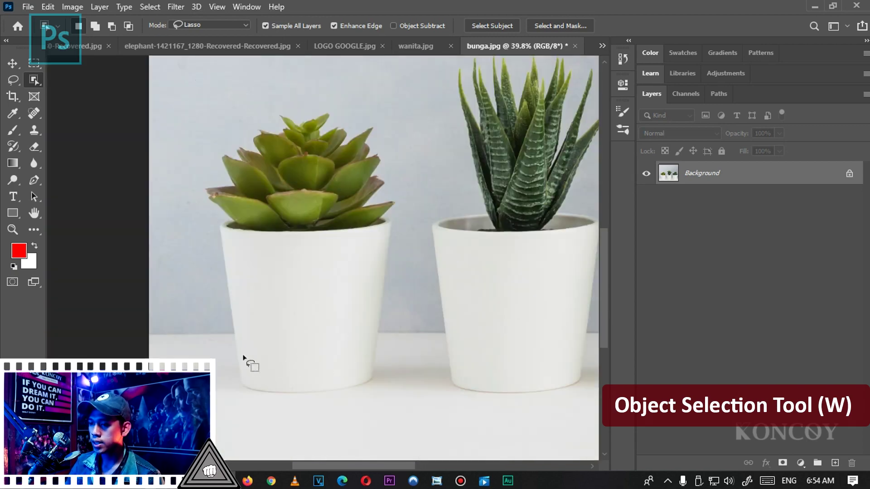
Box-select the left succulent in Rectangle mode and copy it to layer 'ceklis enhance edge'
left_click(204, 28)
left_click_drag(192, 95, 405, 416)
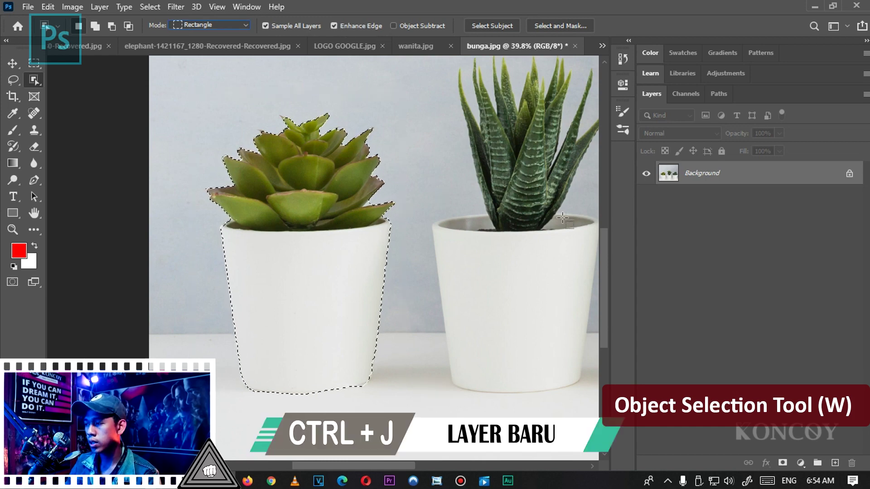
key("ctrl+j")
double_click(691, 173)
type("cekli")
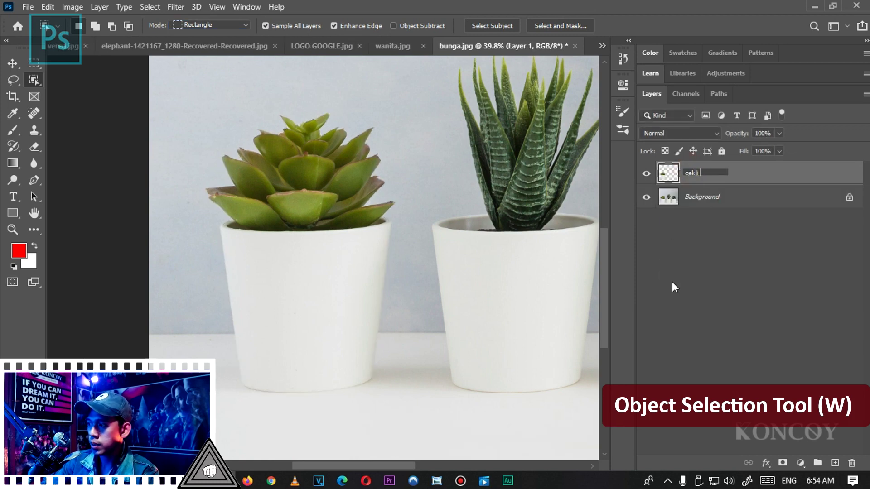
type("s enhance edge")
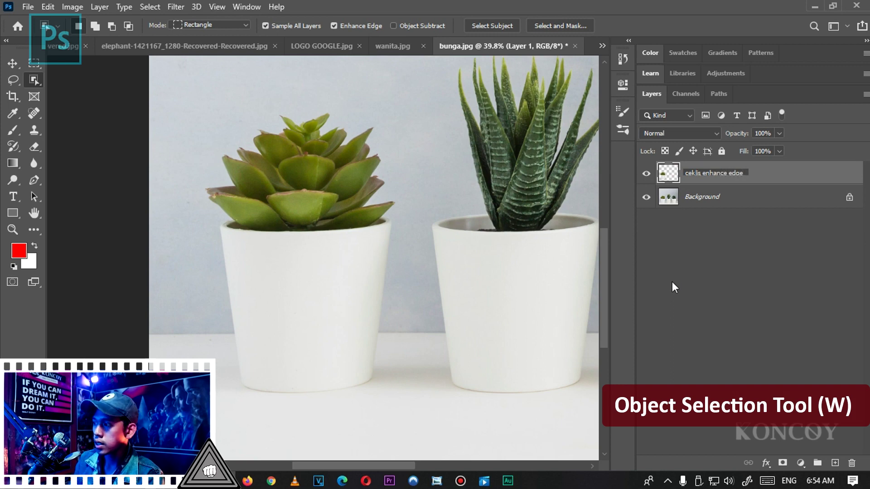
key("Return")
With Enhance Edge off, copy the left succulent to layer 'tanpa ceklis' and hide Background
left_click(746, 200)
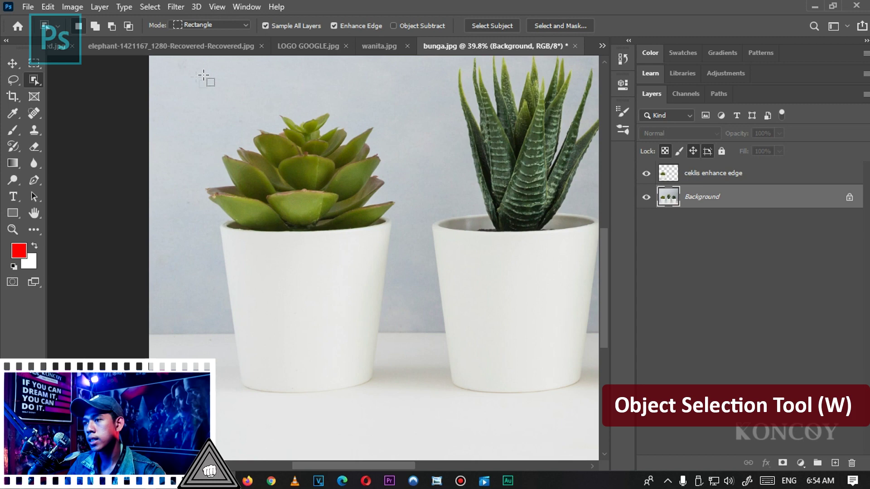
left_click(344, 26)
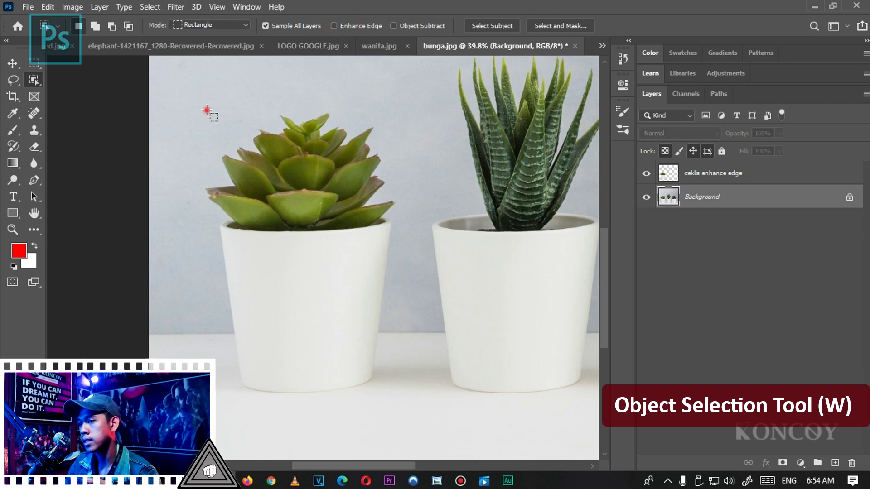
left_click_drag(206, 110, 401, 399)
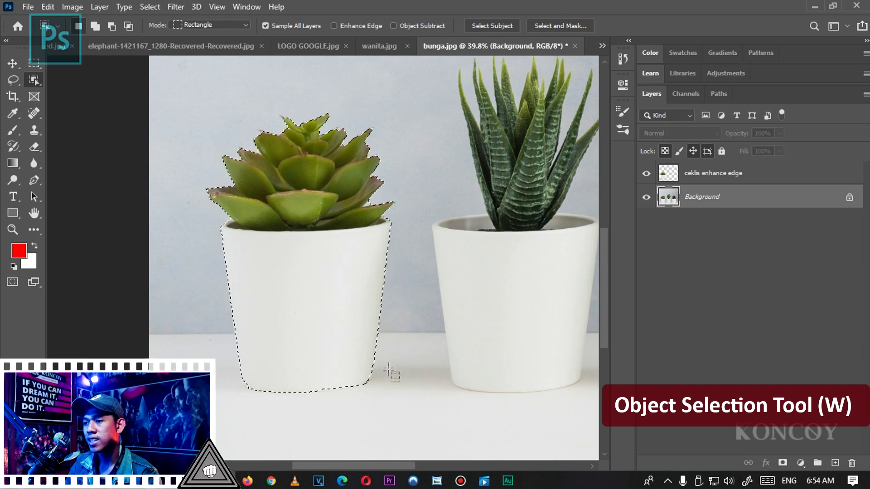
key("ctrl+j")
double_click(694, 197)
type("tanpa ceklis")
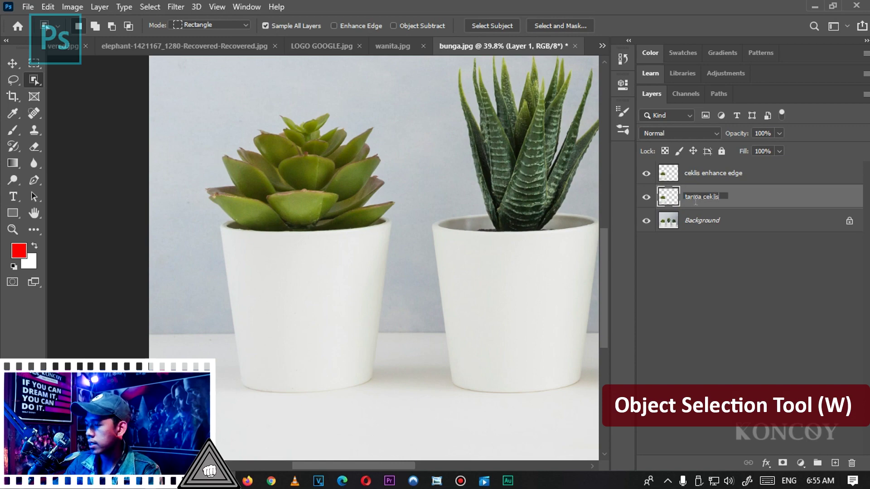
key("Return")
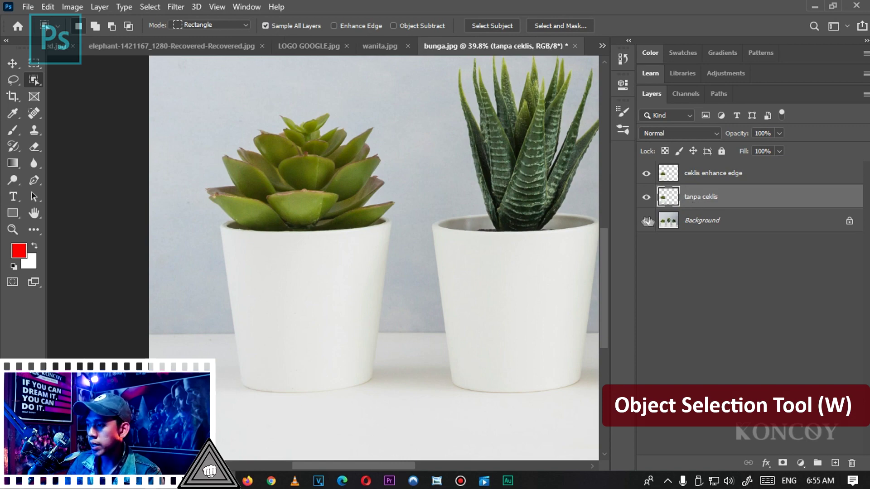
left_click(648, 222)
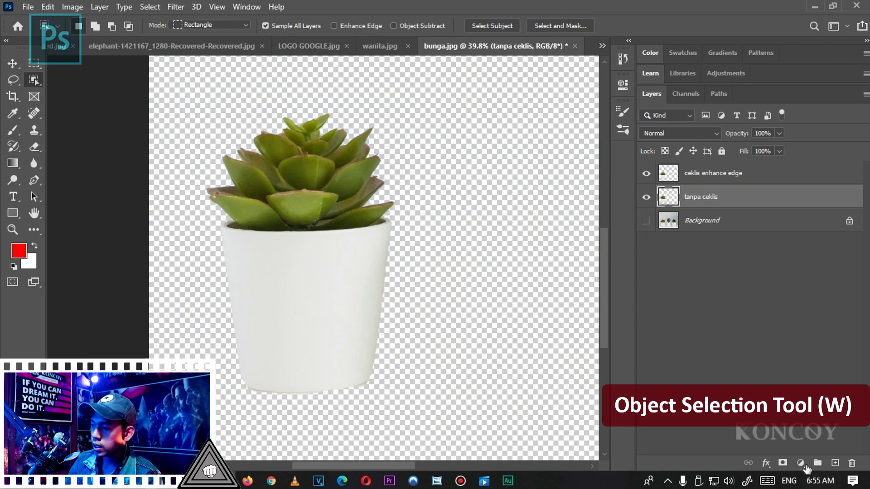
Add a black Solid Color fill layer and move it beneath the 'tanpa ceklis' layer
left_click(801, 462)
left_click(835, 241)
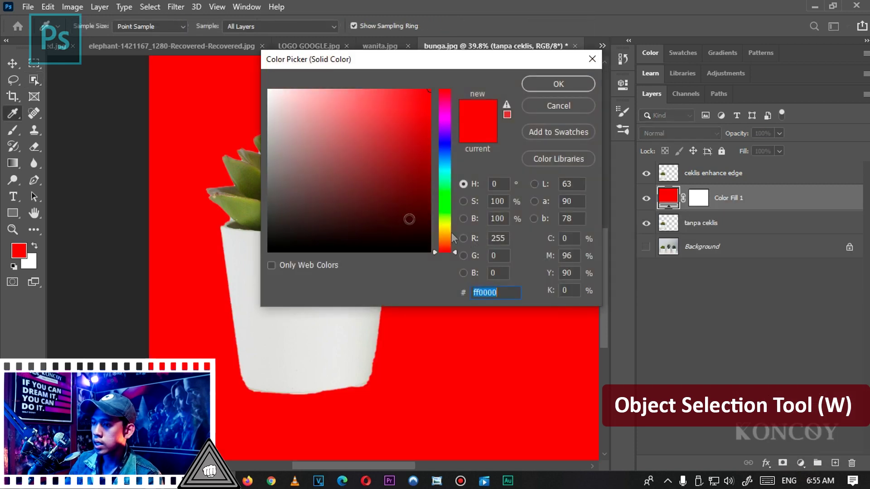
mouse_move(410, 220)
left_mouse_down()
mouse_move(432, 248)
mouse_move(477, 277)
left_mouse_up()
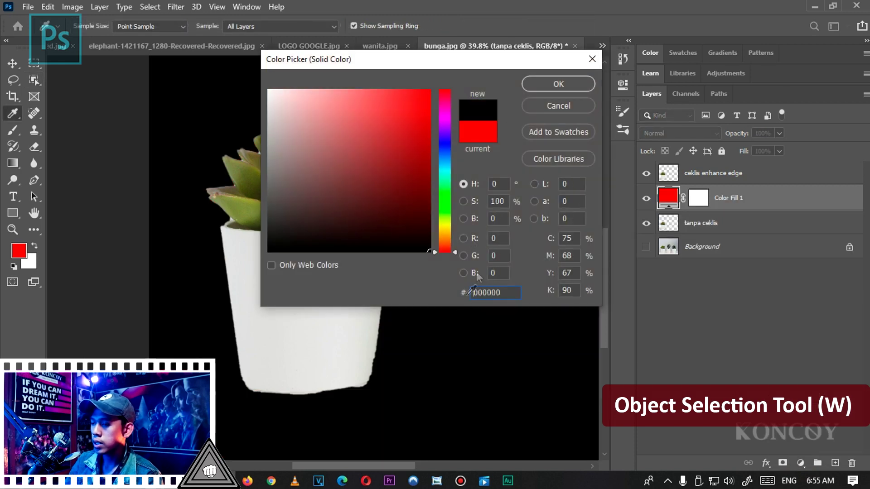
left_click(558, 83)
left_click_drag(761, 198, 761, 239)
left_click(743, 200)
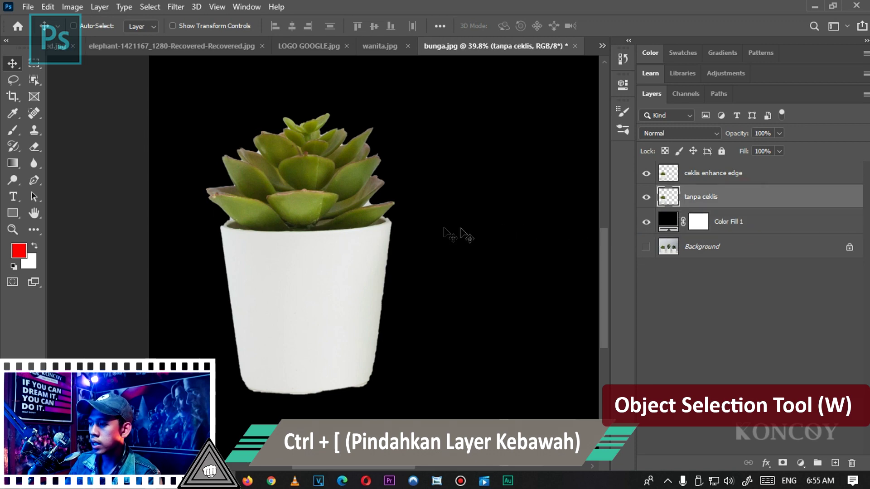
Move the 'tanpa ceklis' plant copy to the right, beside the other cut-out
left_click_drag(338, 229, 546, 236)
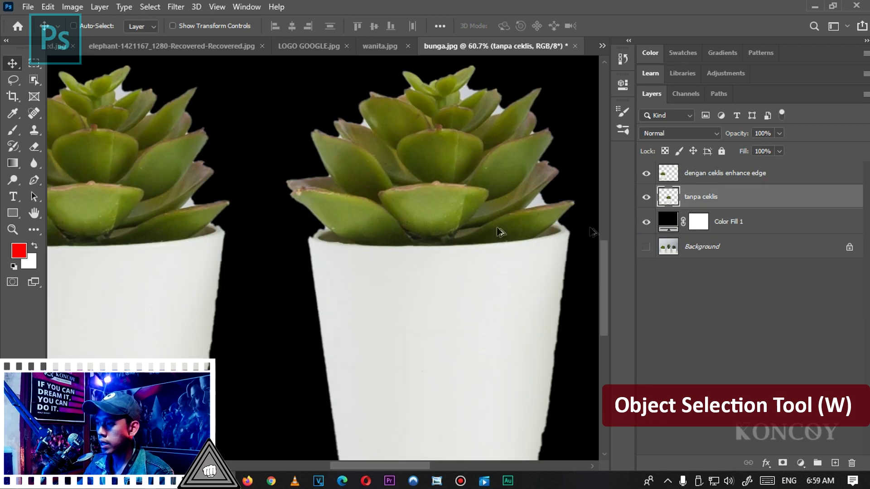
left_click_drag(469, 231, 488, 230)
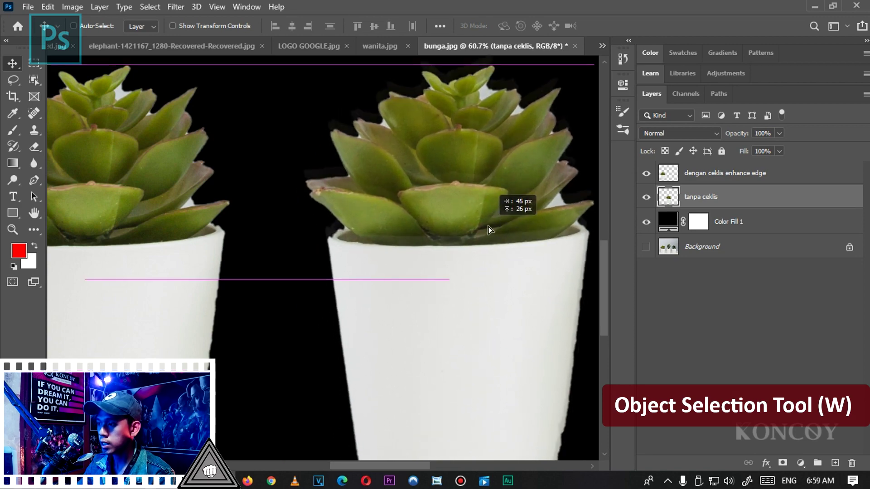
scroll(506, 217, "down", 3)
key("alt+bracketright")
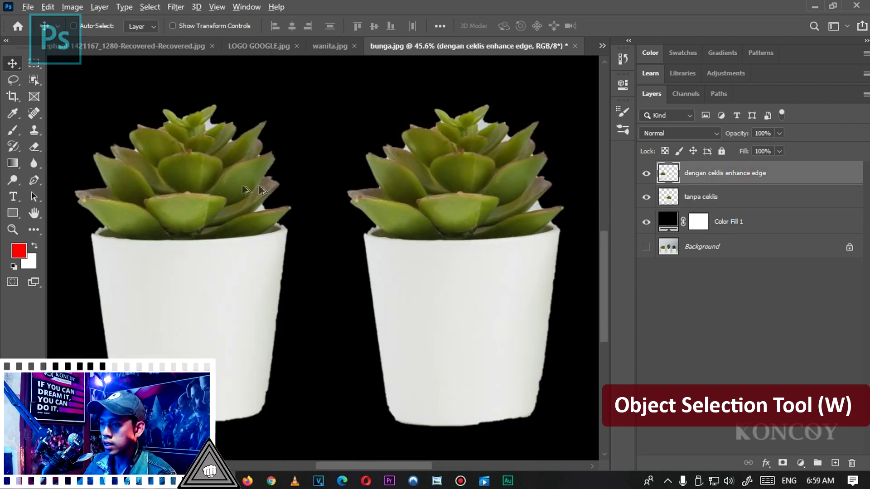
scroll(217, 194, "up", 4)
scroll(217, 194, "up", 5)
scroll(209, 245, "down", 4)
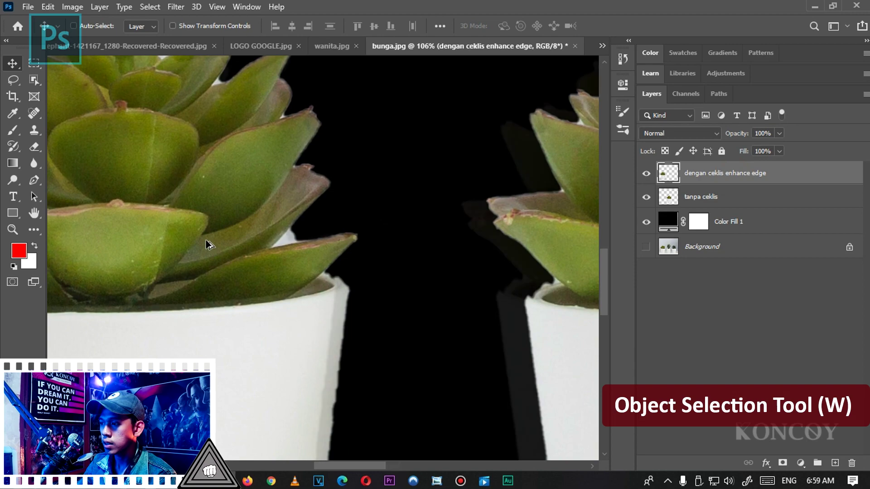
scroll(208, 245, "down", 1)
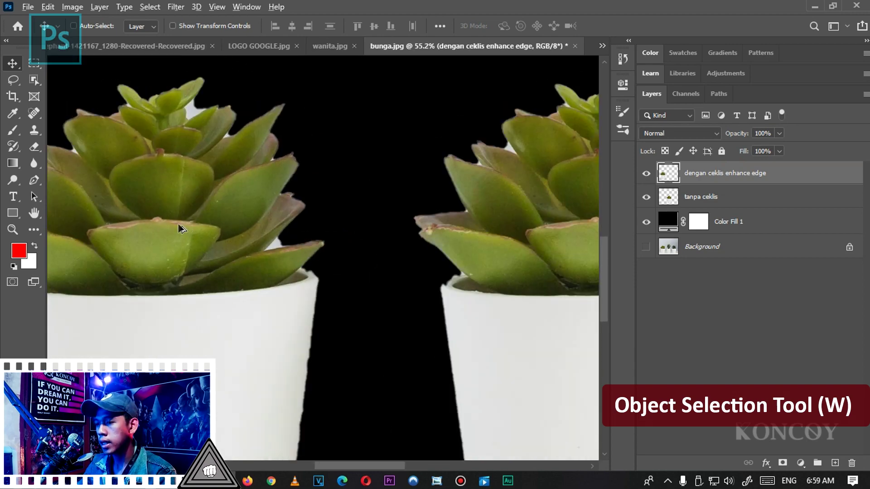
scroll(236, 245, "up", 3)
scroll(308, 235, "up", 2)
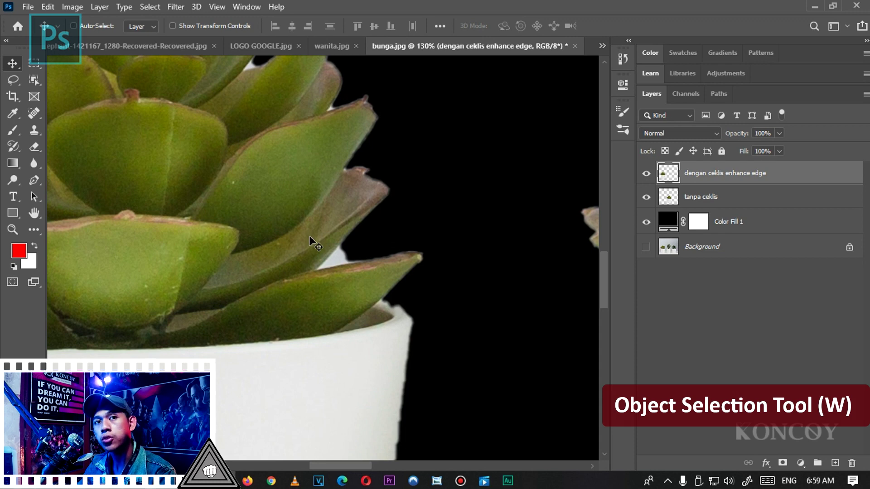
scroll(306, 238, "down", 5)
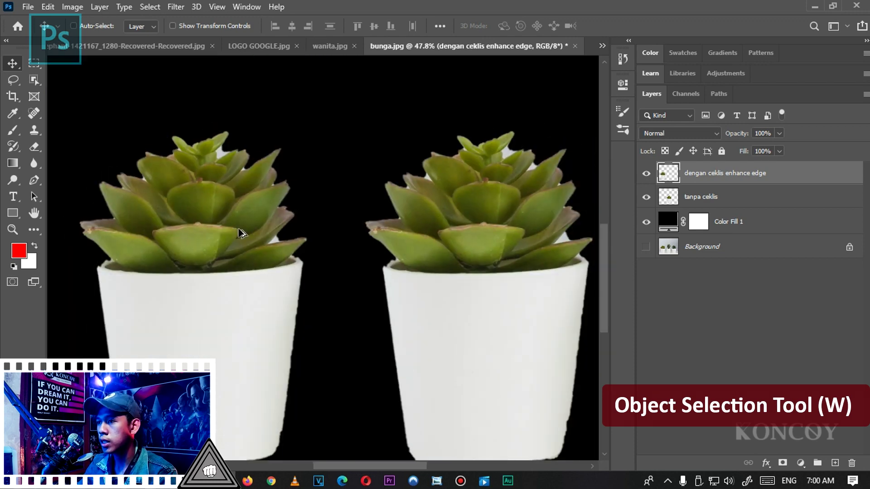
Turn on Object Subtract for Object Selection and delete the cut-out and black fill layers
key("w")
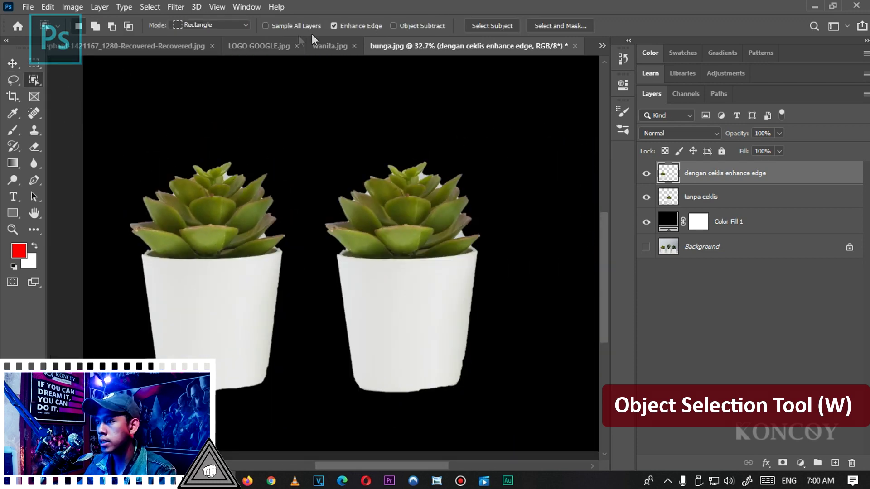
left_click(413, 26)
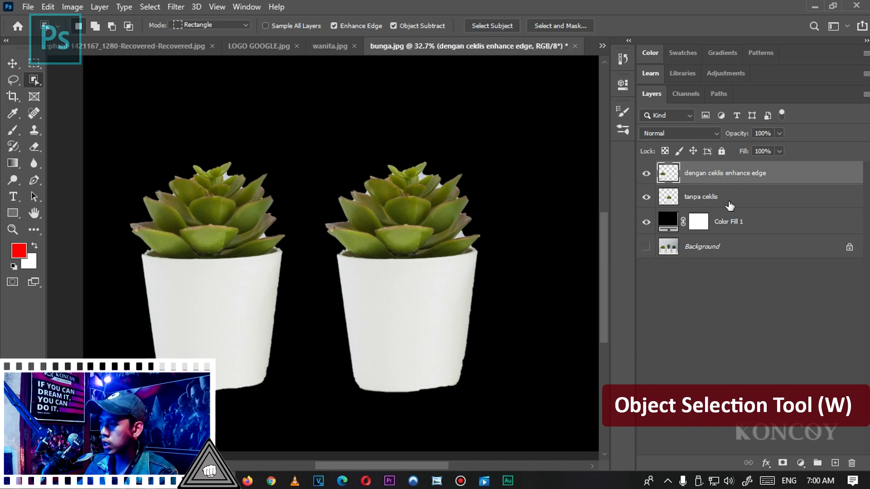
key("Delete")
key("Delete")
key("Delete")
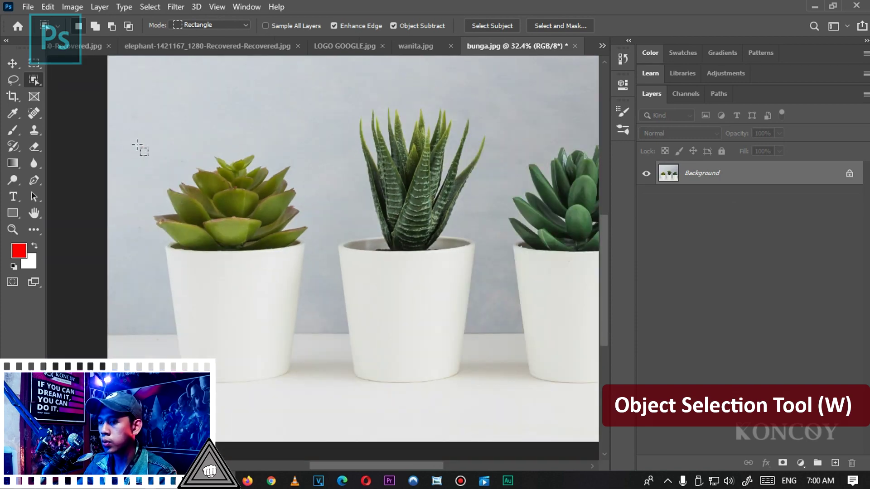
Box-select the left plant, Alt-subtract a leaf tip and undo it, then turn off Object Subtract
left_click_drag(137, 145, 330, 388)
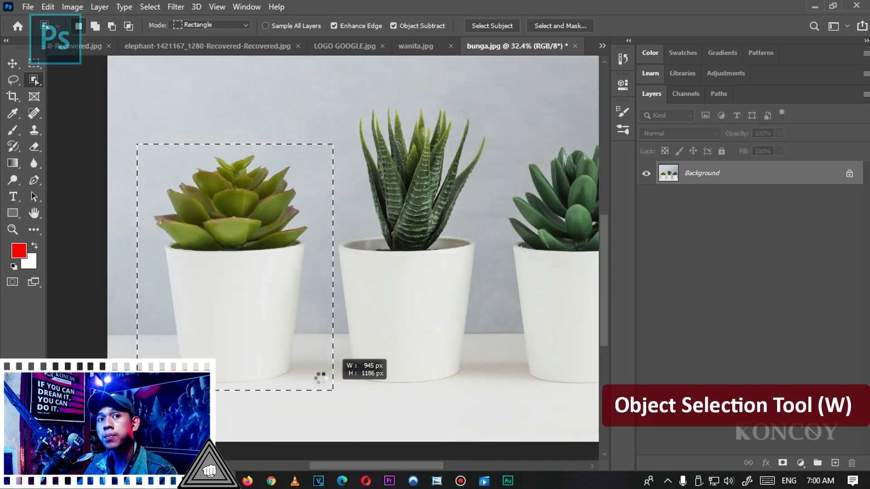
scroll(290, 222, "up", 10)
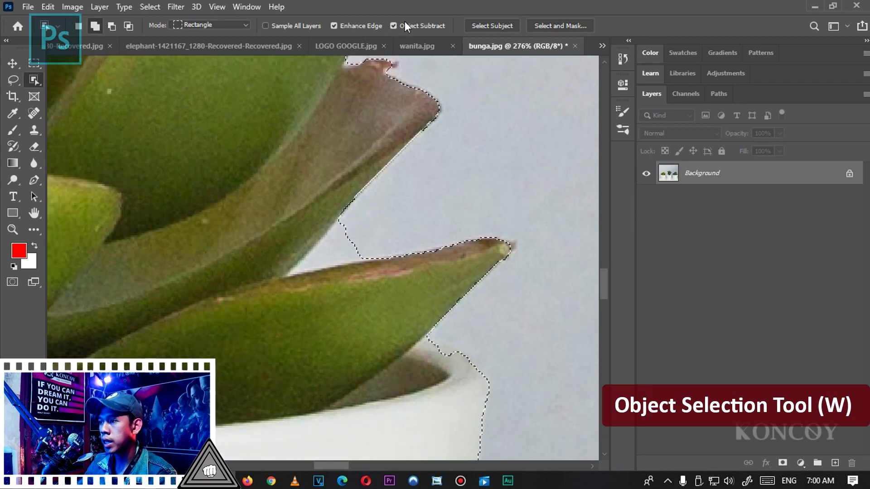
mouse_move(421, 26)
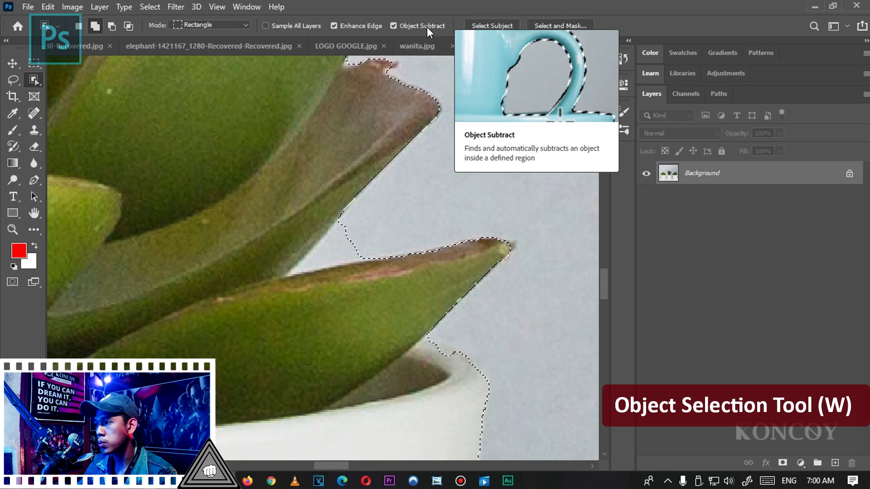
key("alt")
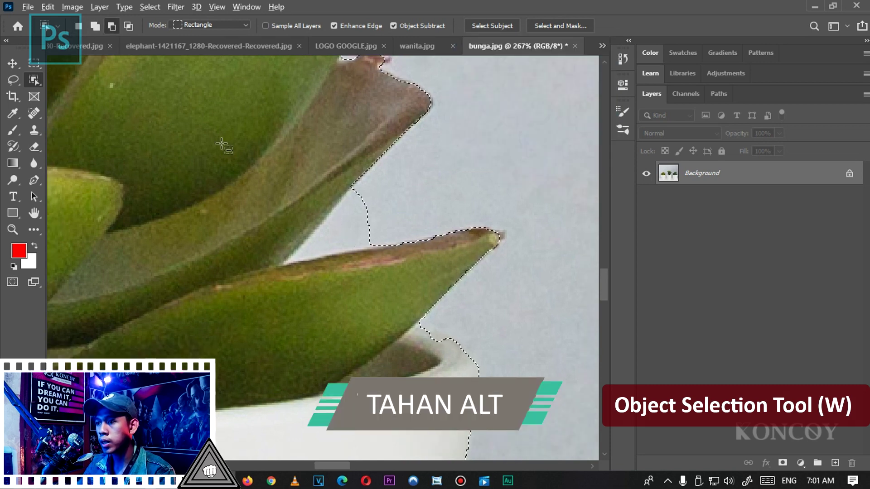
left_click_drag(269, 158, 411, 288)
scroll(299, 255, "up", 2)
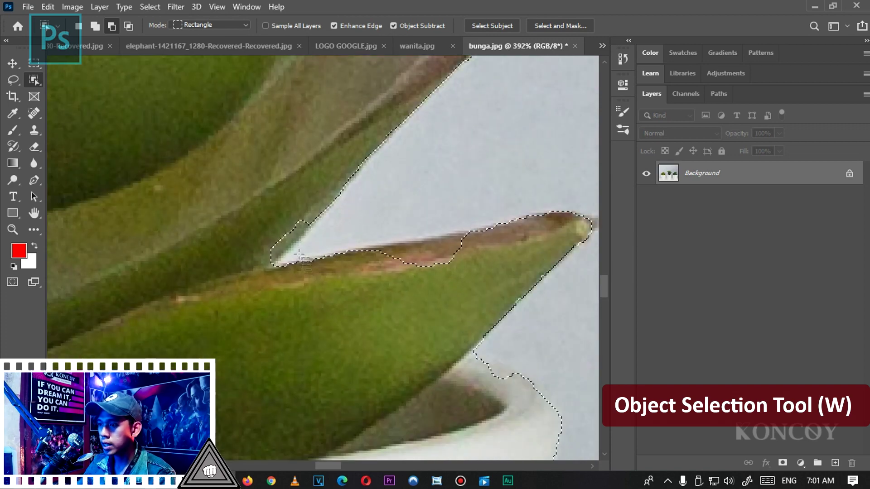
scroll(411, 256, "up", 1)
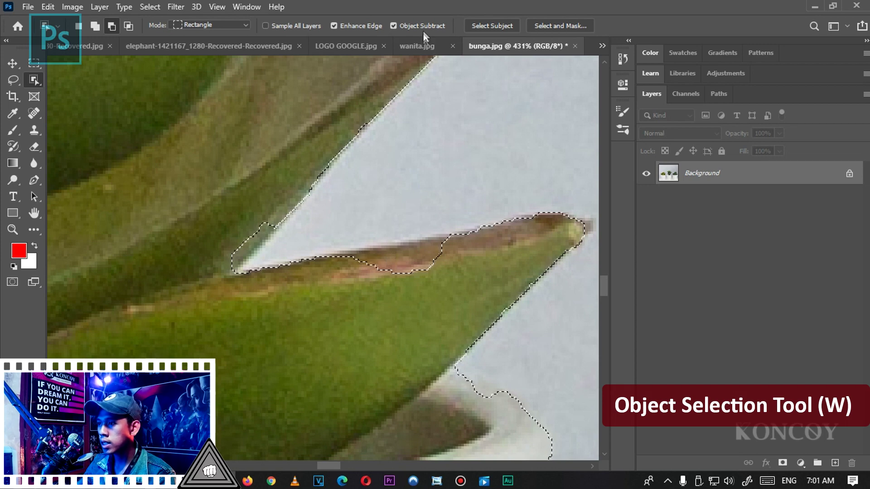
key("ctrl+z")
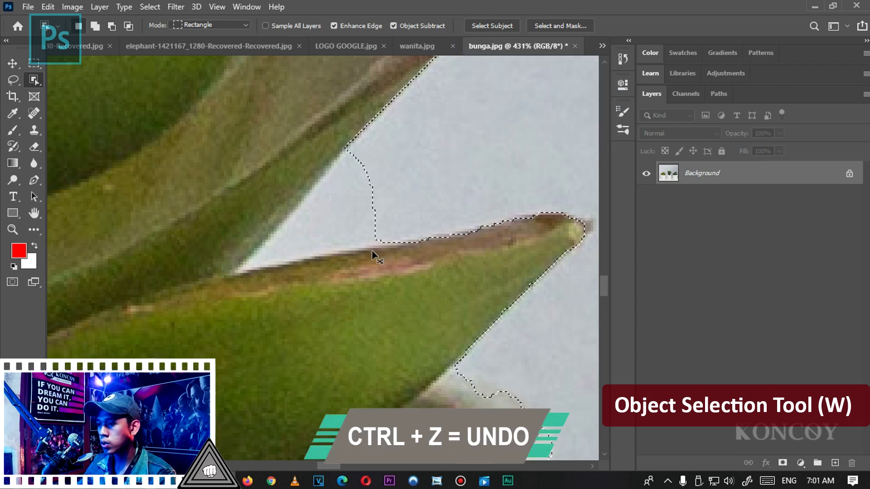
left_click(415, 28)
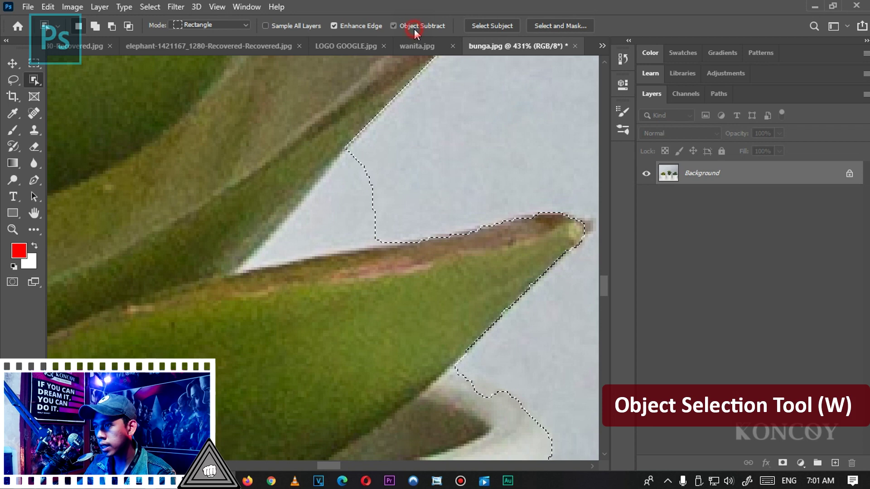
Alt-drag two rectangles to cut a notch from the leaf selection, then deselect everything
key("alt")
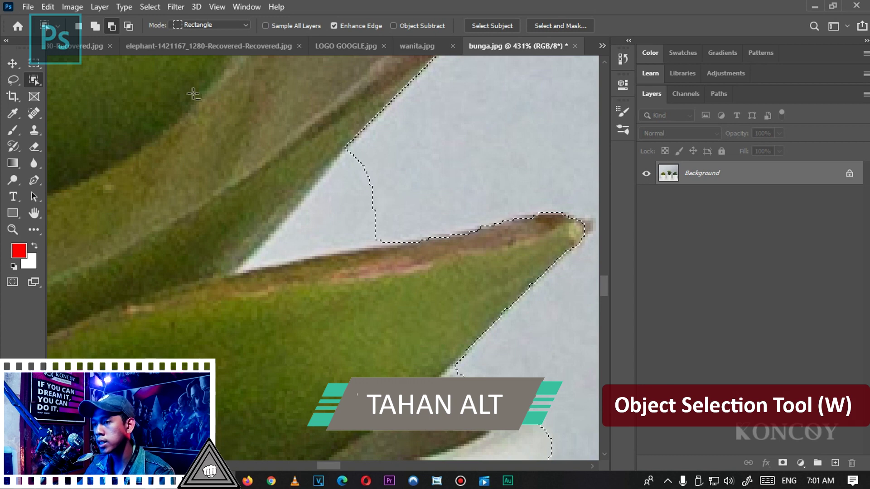
left_click(222, 98)
left_click_drag(244, 114, 380, 296)
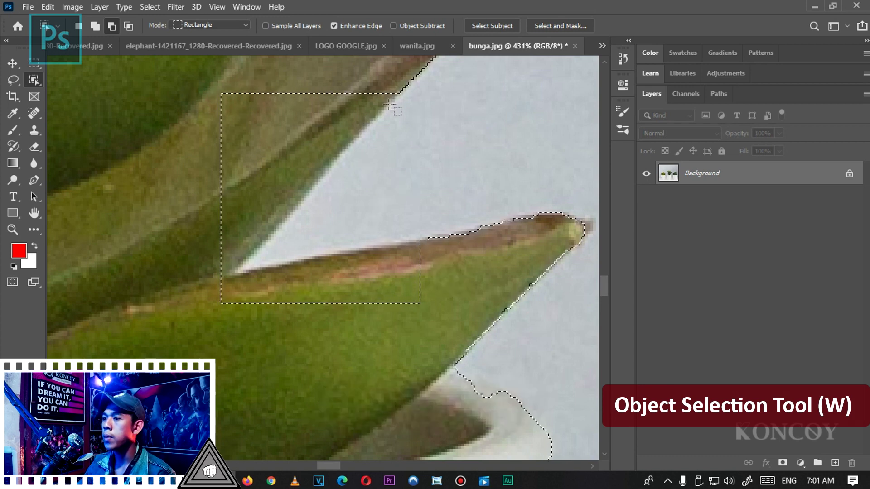
left_click_drag(191, 80, 321, 221)
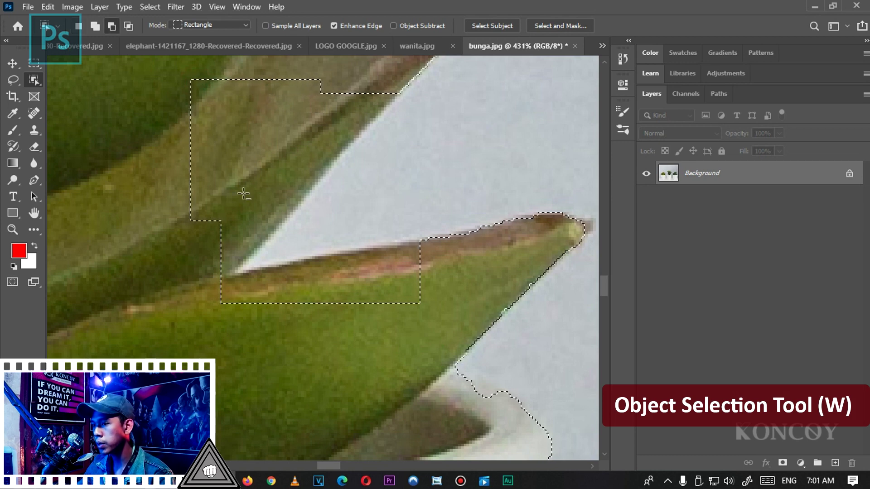
left_click_drag(253, 181, 226, 223)
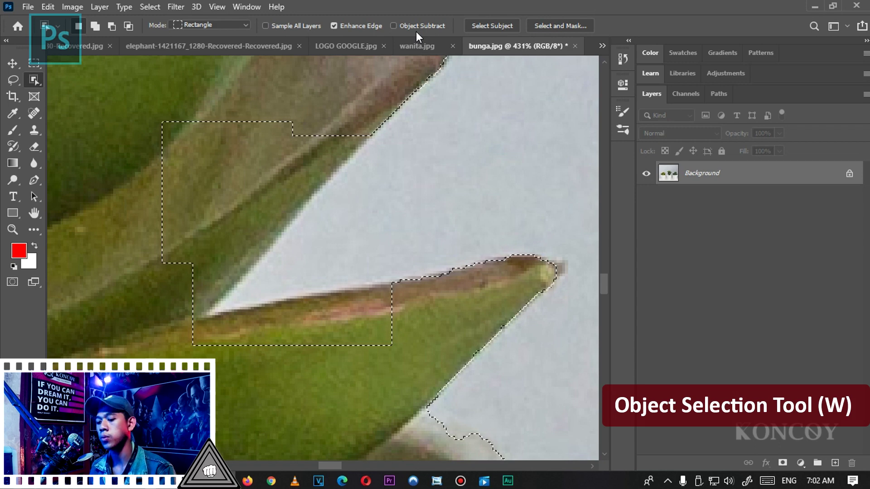
key("ctrl+d")
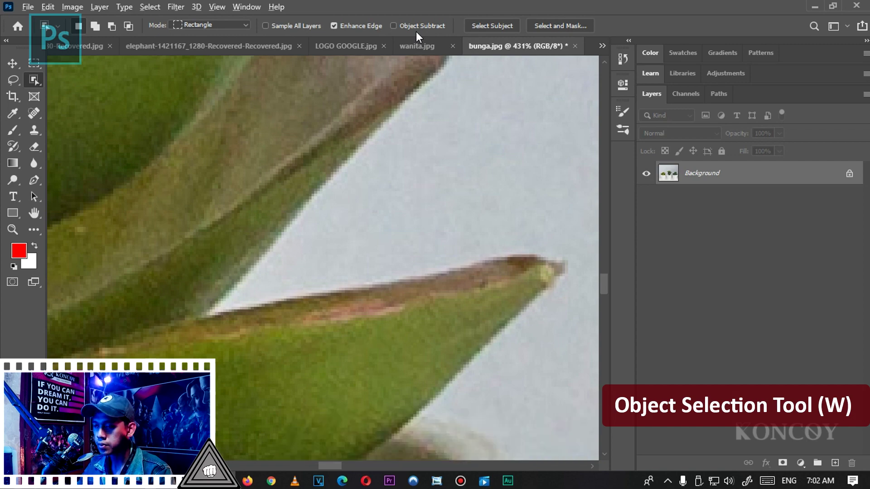
scroll(408, 217, "down", 5)
scroll(417, 305, "down", 2)
scroll(401, 300, "up", 2)
scroll(401, 299, "down", 2)
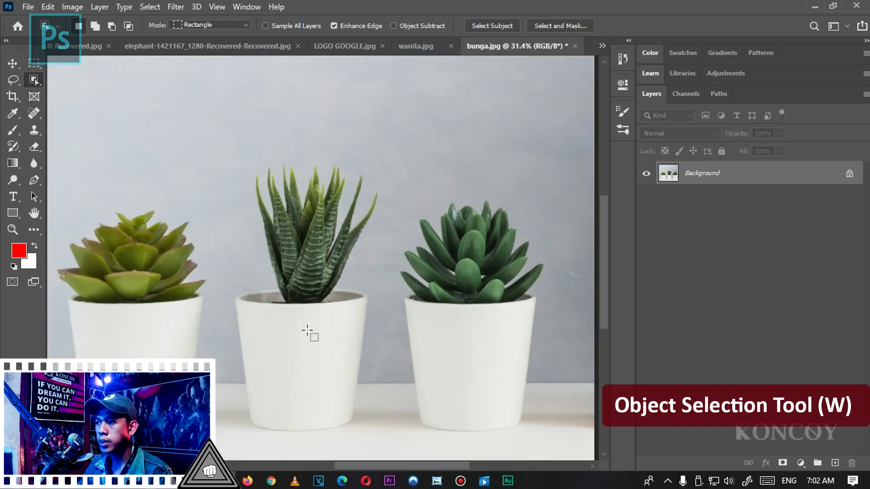
Run Select Subject, then add a rectangle around the left plant and its pot
left_click(477, 26)
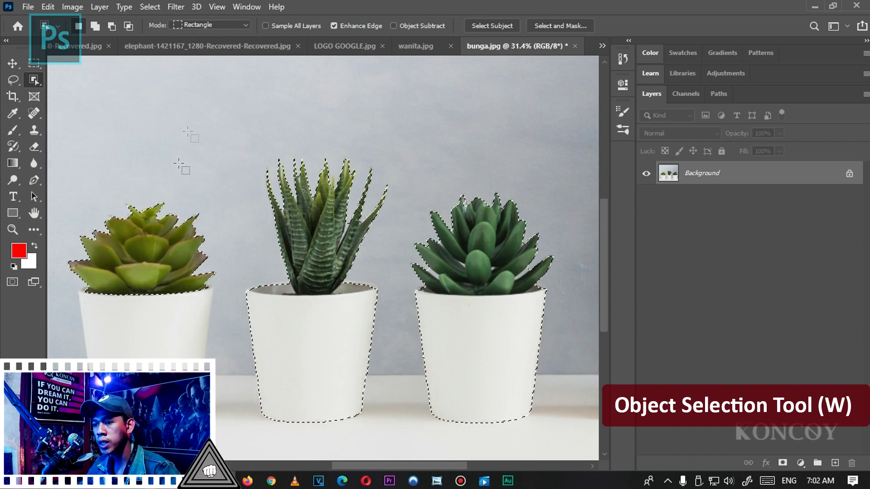
scroll(64, 195, "down", 2)
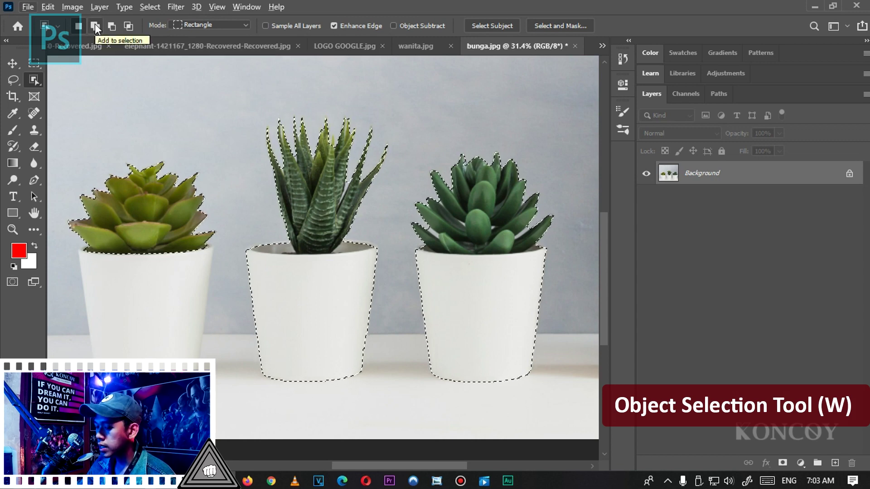
left_click(94, 25)
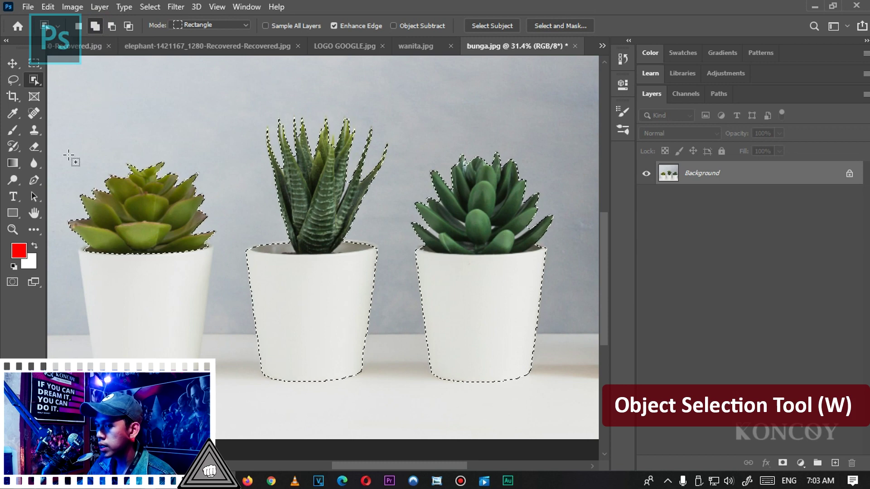
left_click_drag(66, 196, 225, 391)
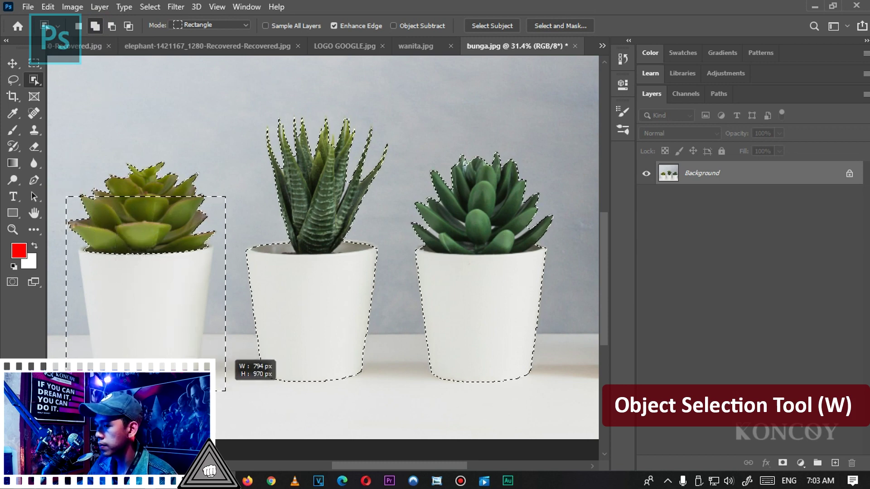
left_click_drag(225, 391, 225, 391)
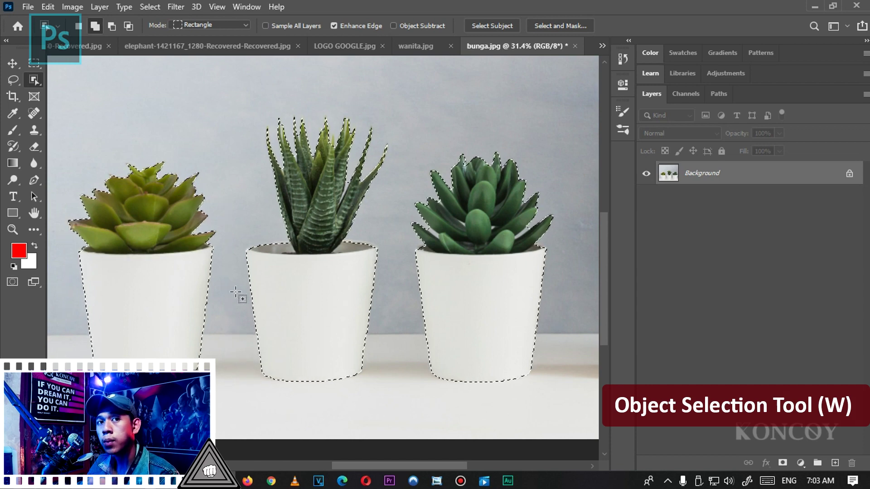